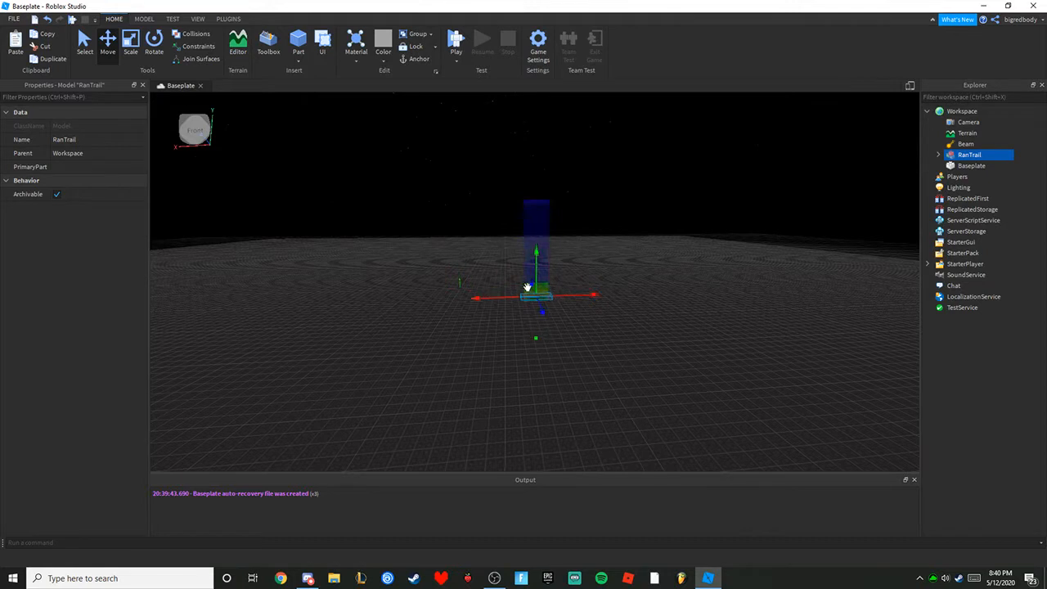
pyautogui.scroll(5, 528, 287)
pyautogui.click(560, 304)
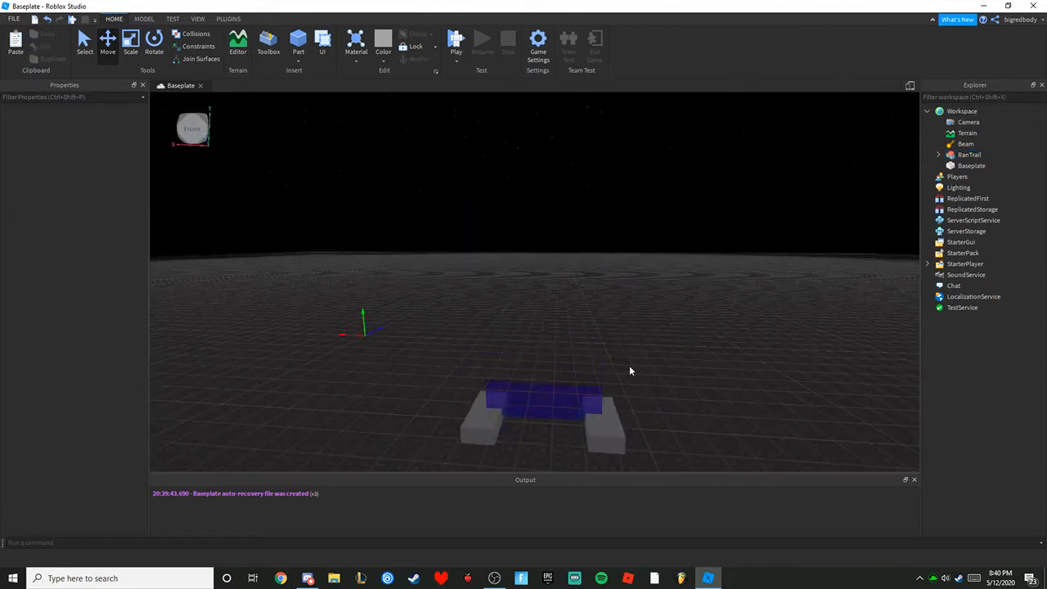
pyautogui.scroll(-2, 529, 447)
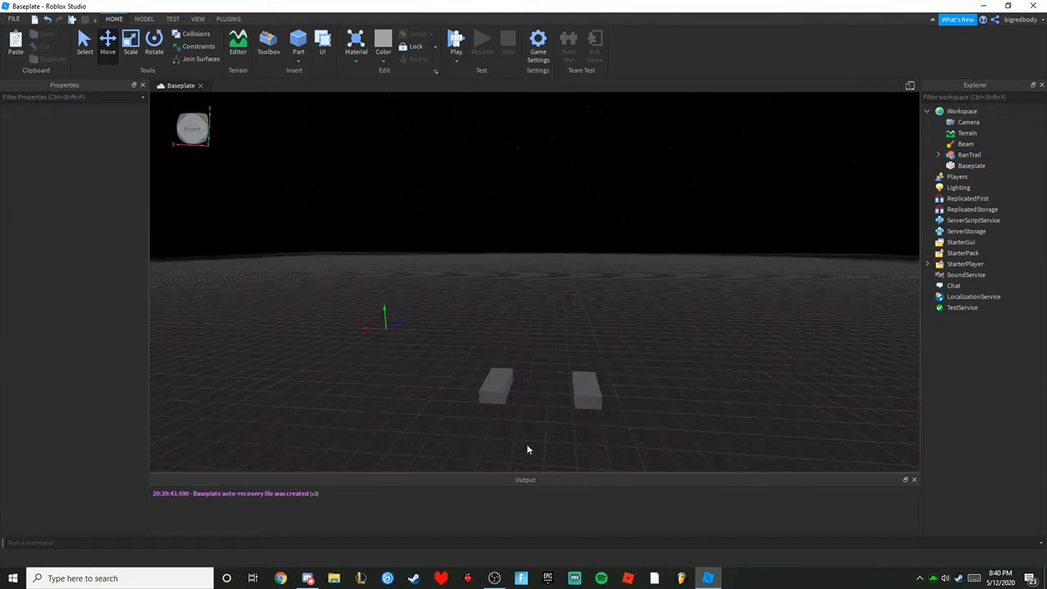
pyautogui.moveTo(653, 332); pyautogui.dragTo(407, 427)
pyautogui.scroll(-2, 643, 396)
pyautogui.click(778, 328)
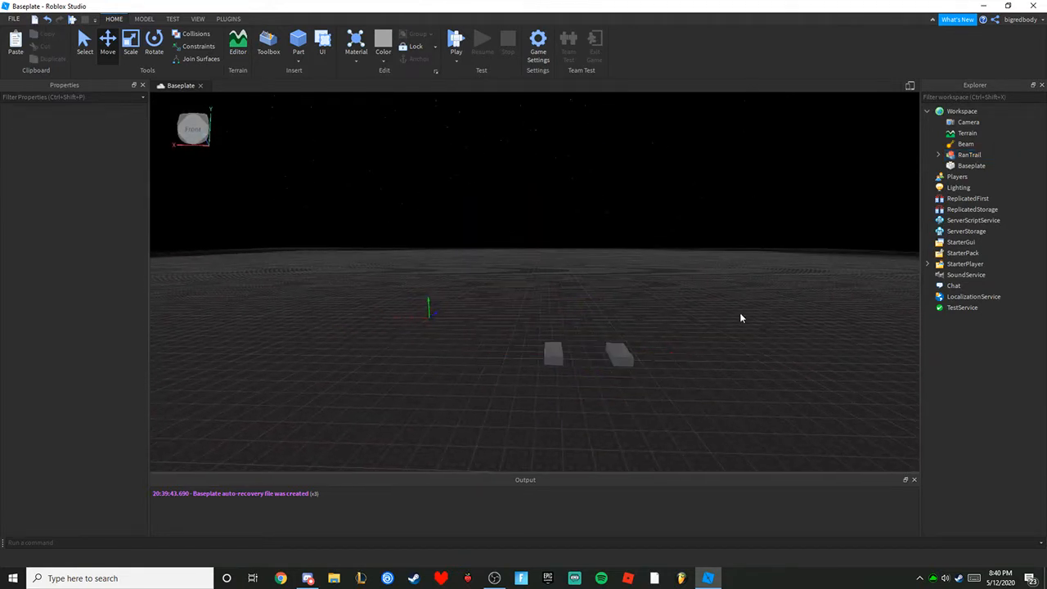
# Insert a block part on the baseplate, duplicate it, and move the copy along the Z axis to leave a gap between them.
pyautogui.moveTo(741, 316); pyautogui.dragTo(565, 246, button='right')
pyautogui.click(299, 50)
pyautogui.moveTo(647, 227); pyautogui.dragTo(514, 311)
pyautogui.press('f')
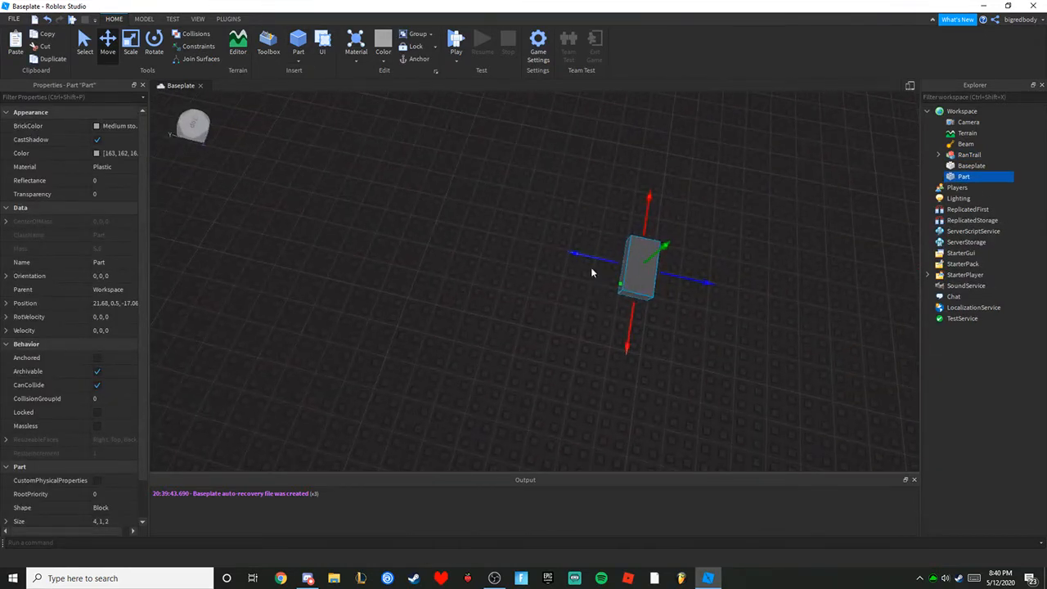
pyautogui.hotkey('ctrl', 'd')
pyautogui.moveTo(572, 254); pyautogui.dragTo(409, 234)
pyautogui.click(482, 297)
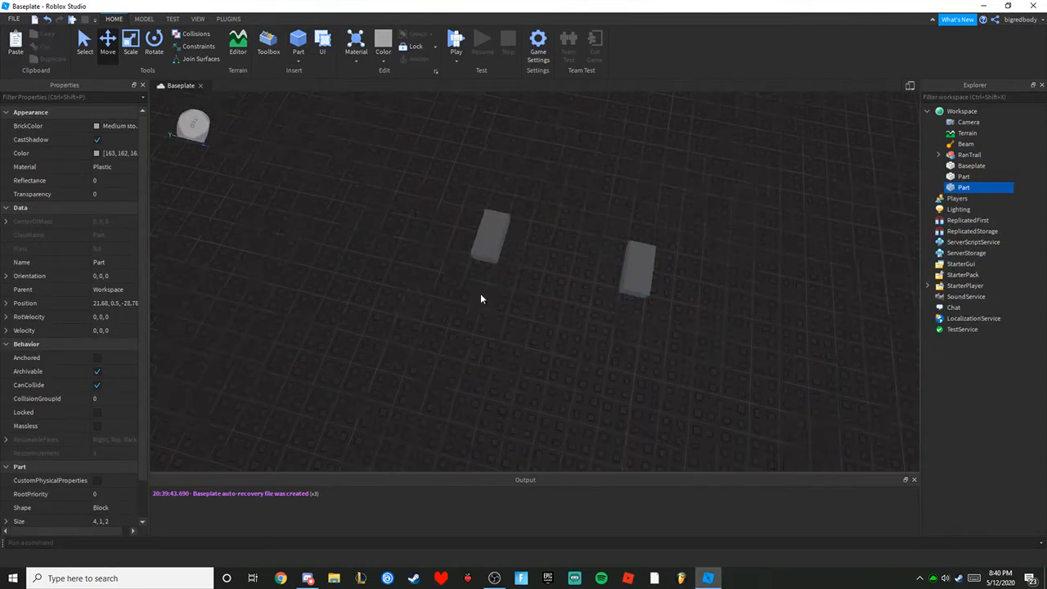
# Add an Attachment inside the first new part.
pyautogui.moveTo(674, 351); pyautogui.dragTo(441, 211)
pyautogui.press('f')
pyautogui.moveTo(561, 290); pyautogui.dragTo(556, 362, button='right')
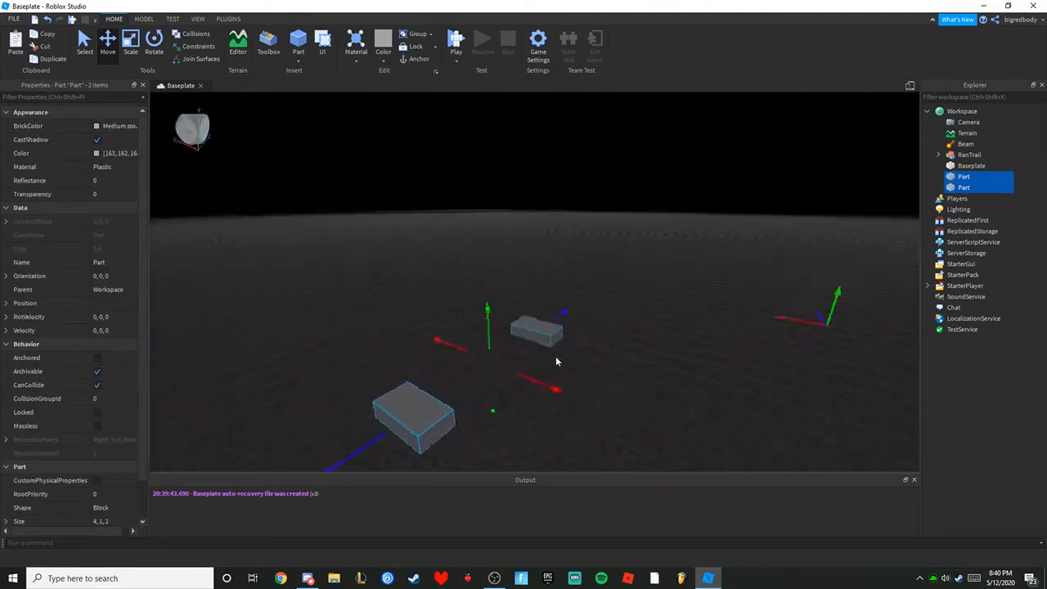
pyautogui.press('a')
pyautogui.click(165, 47)
pyautogui.moveTo(573, 270); pyautogui.dragTo(688, 392, button='right')
pyautogui.click(689, 392)
pyautogui.click(977, 177)
pyautogui.write('a')
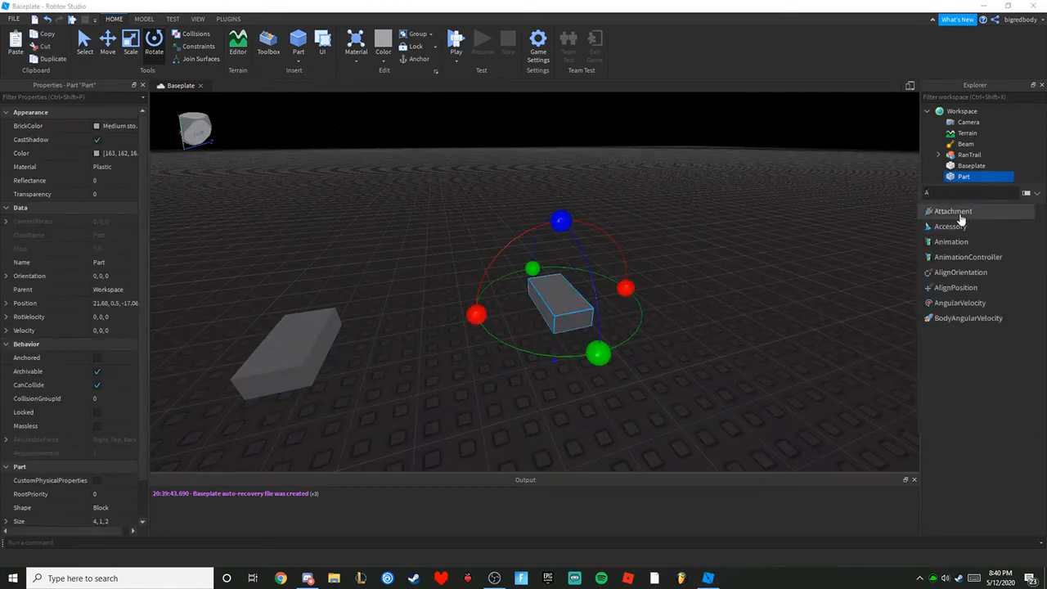
pyautogui.click(955, 212)
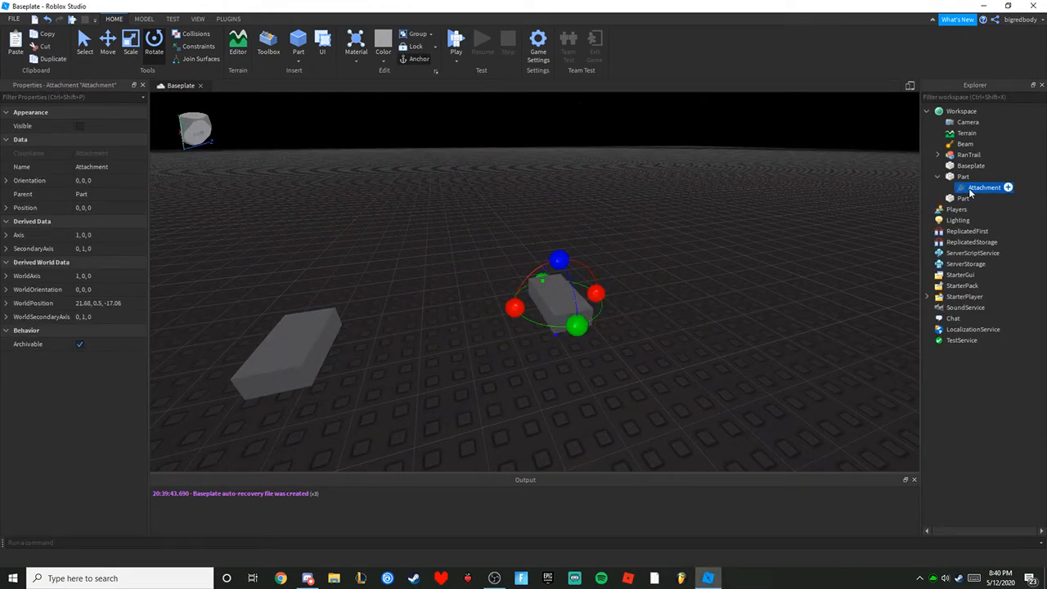
# Copy the first part's Attachment and paste it into the second part.
pyautogui.hotkey('ctrl', 'c')
pyautogui.click(963, 198)
pyautogui.hotkey('ctrl', 'shift', 'v')
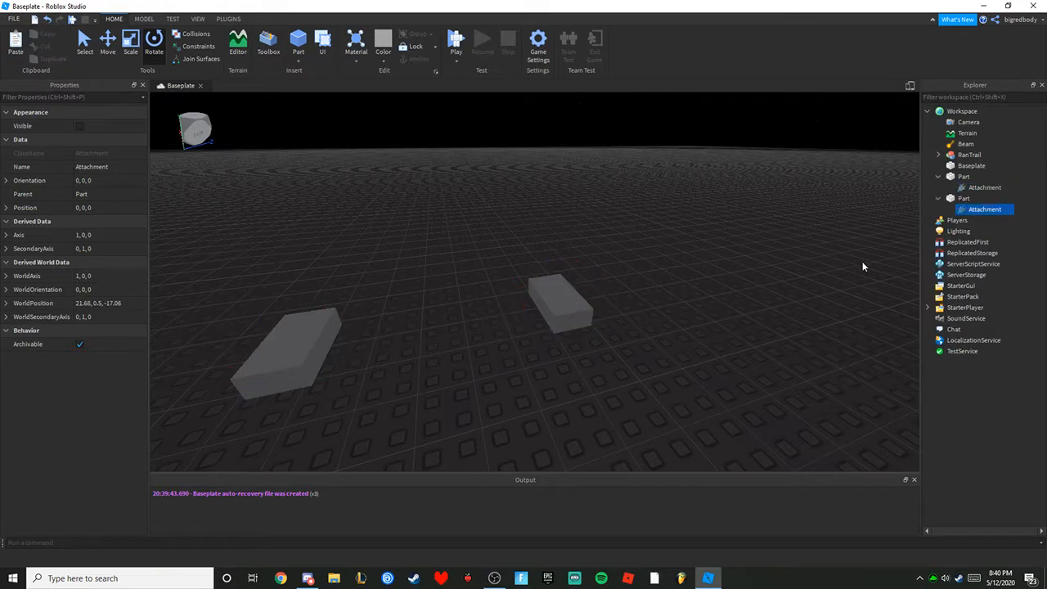
# Examine the two parts and their attachments in the object hierarchy and the scene.
pyautogui.moveTo(790, 374); pyautogui.dragTo(409, 243)
pyautogui.click(935, 222)
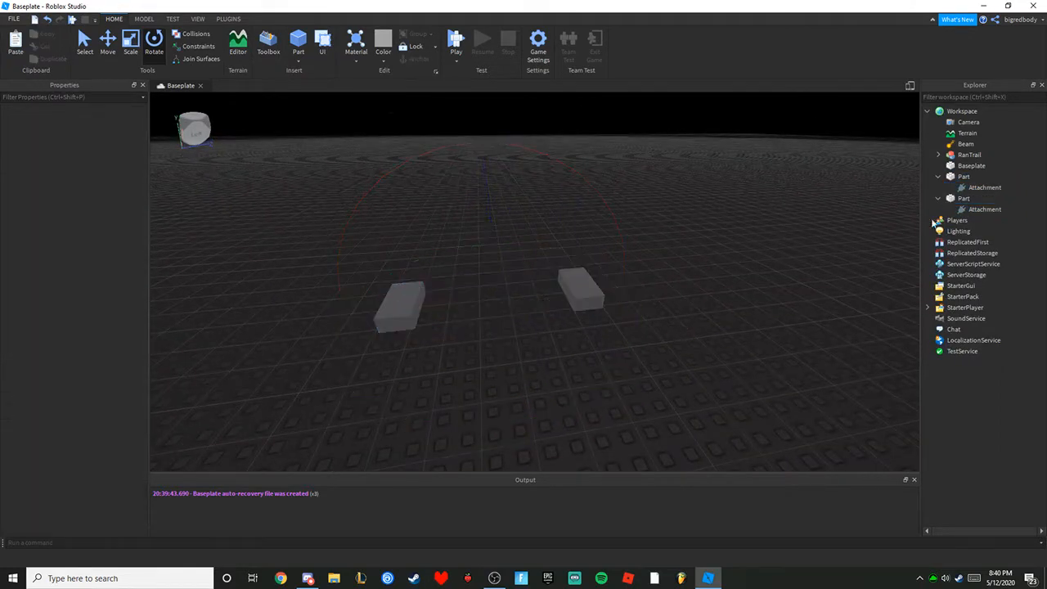
pyautogui.click(956, 220)
pyautogui.click(964, 176)
pyautogui.click(982, 187)
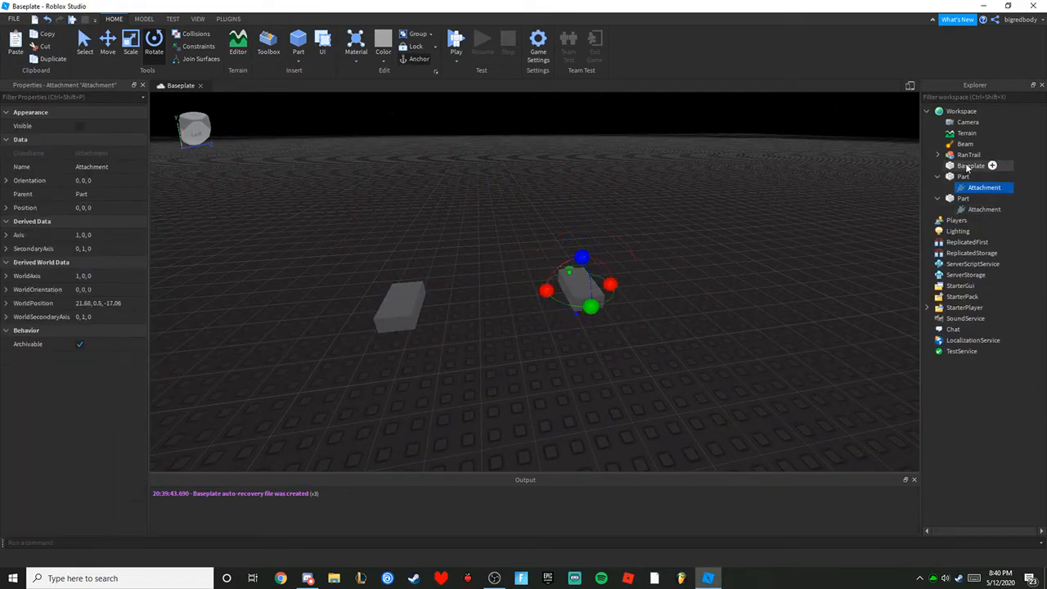
pyautogui.moveTo(738, 220); pyautogui.dragTo(742, 221, button='right')
pyautogui.moveTo(785, 306); pyautogui.dragTo(554, 306)
pyautogui.press('w')
pyautogui.moveTo(554, 306); pyautogui.dragTo(539, 306, button='right')
pyautogui.press('s')
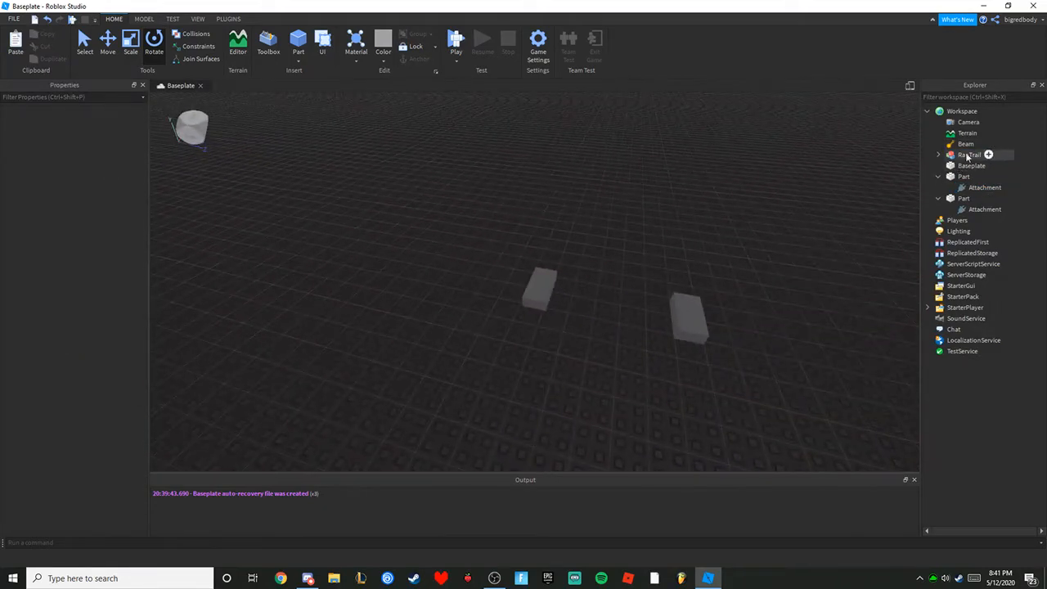
# Remove the existing Beam from the Workspace.
pyautogui.click(964, 144)
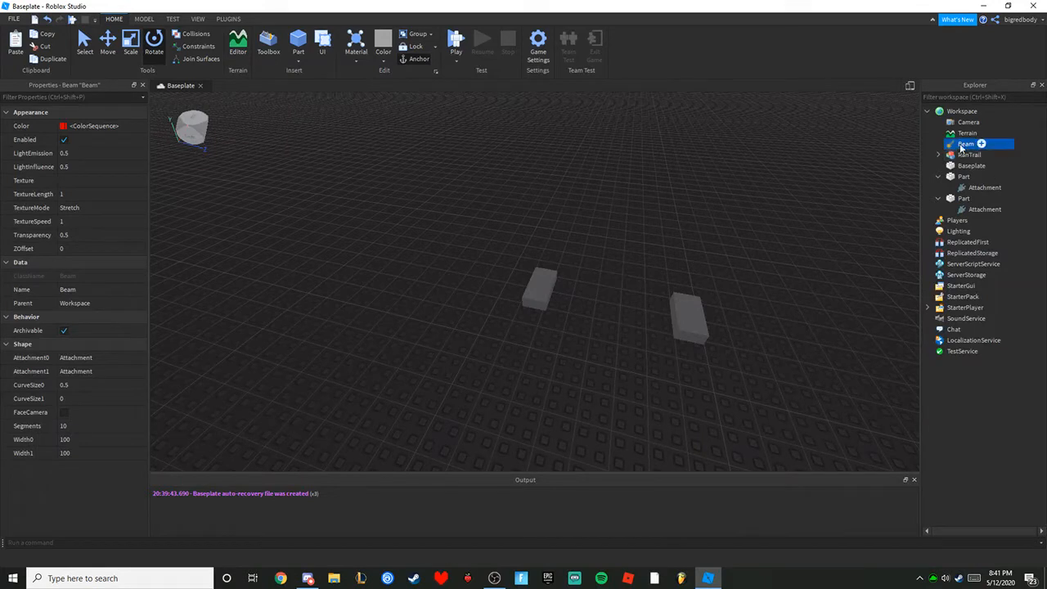
pyautogui.rightClick(961, 144)
pyautogui.click(966, 150)
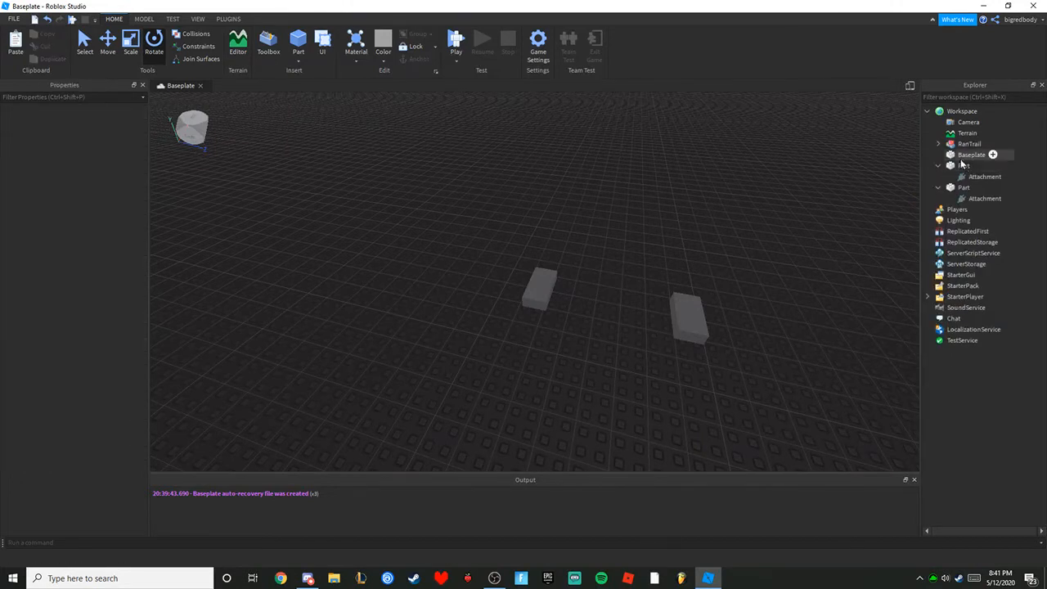
pyautogui.click(967, 144)
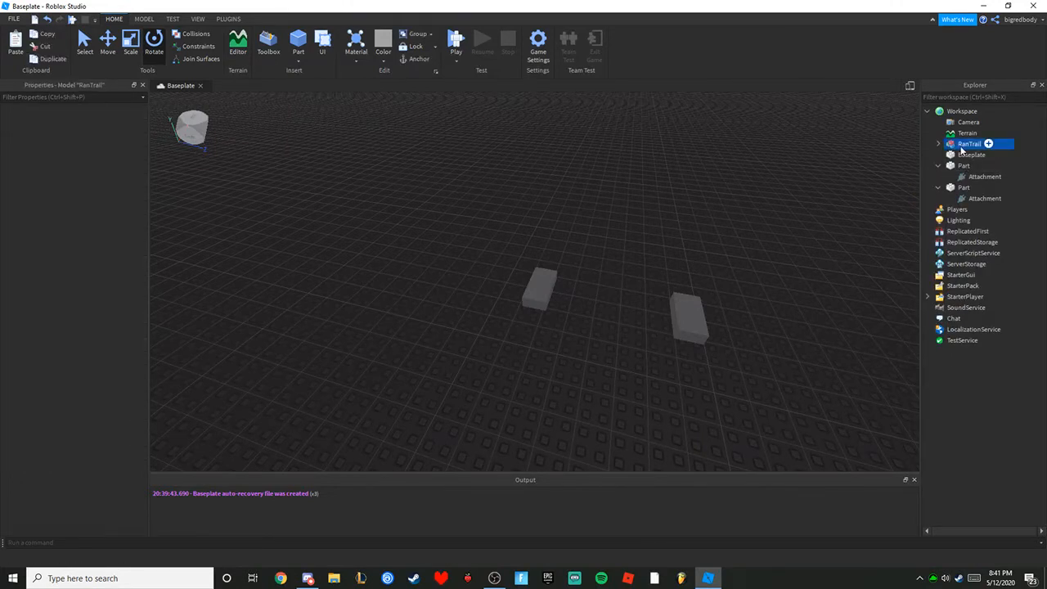
pyautogui.click(308, 173)
pyautogui.click(143, 19)
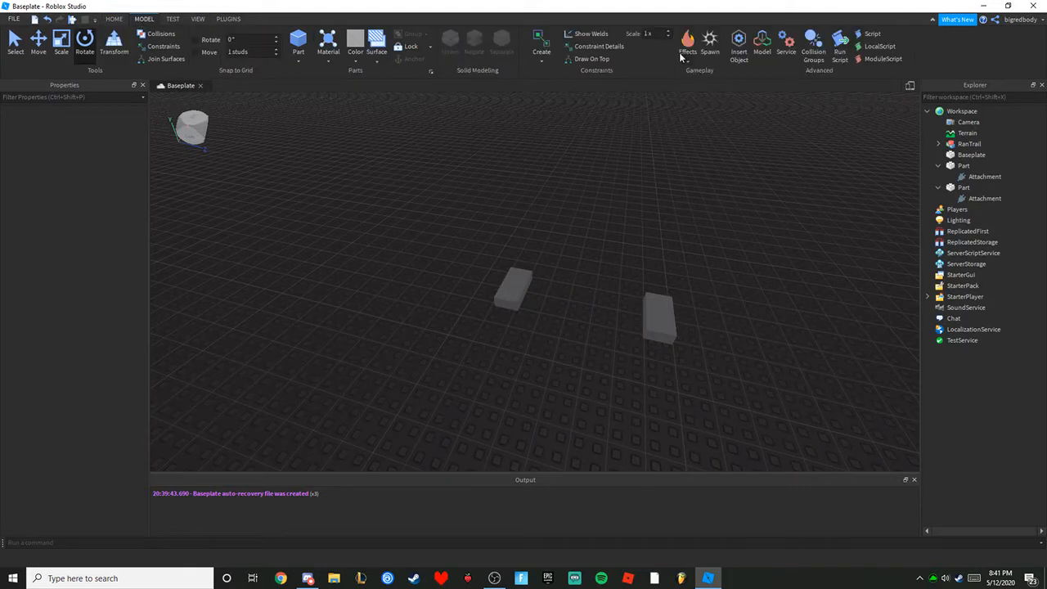
pyautogui.click(687, 53)
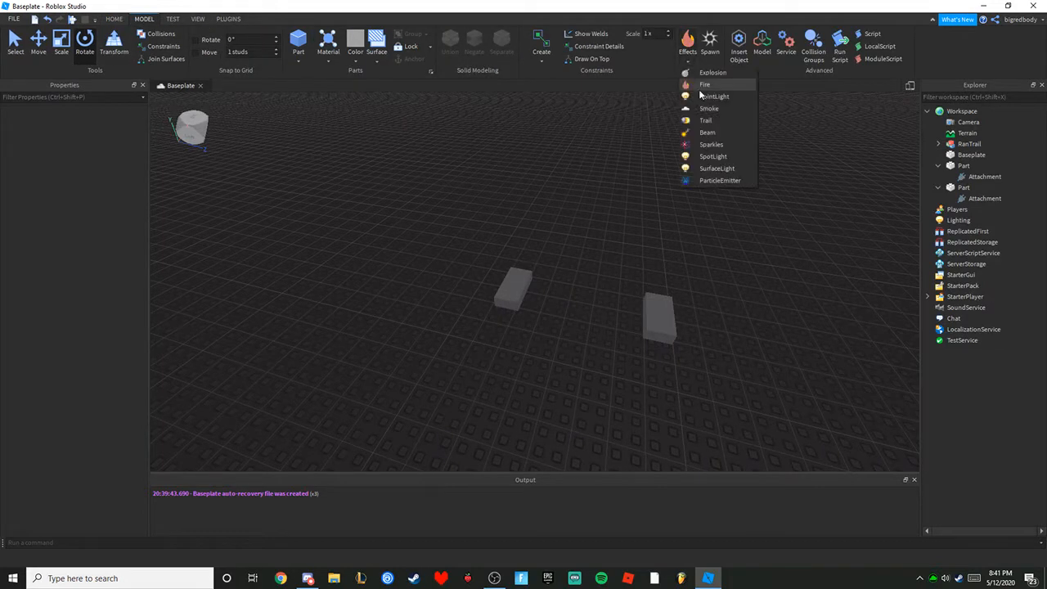
pyautogui.click(708, 133)
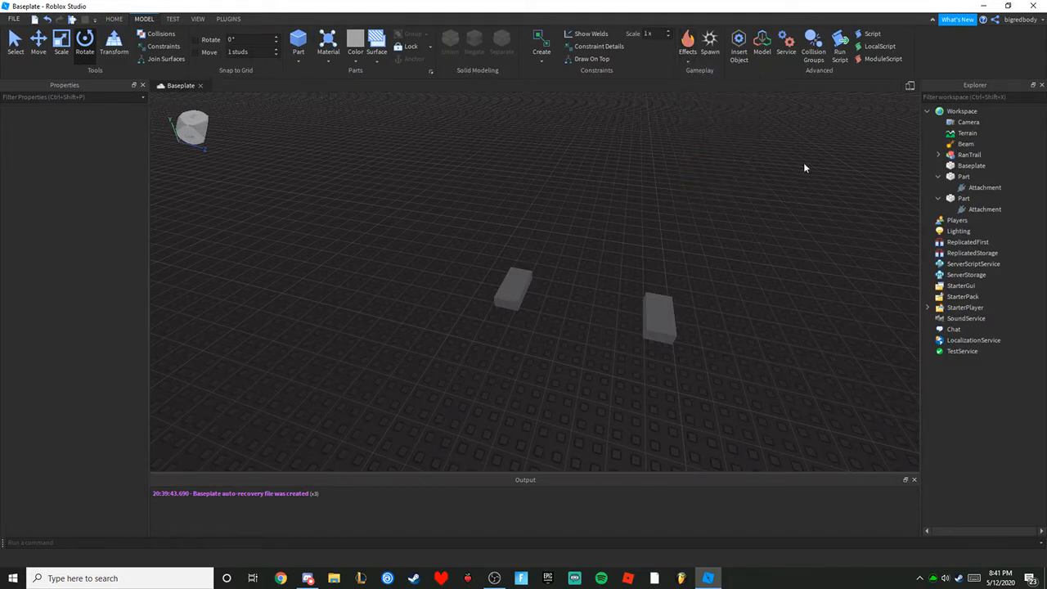
pyautogui.rightClick(970, 144)
pyautogui.click(953, 150)
# Insert a Trail object into the Workspace.
pyautogui.click(982, 111)
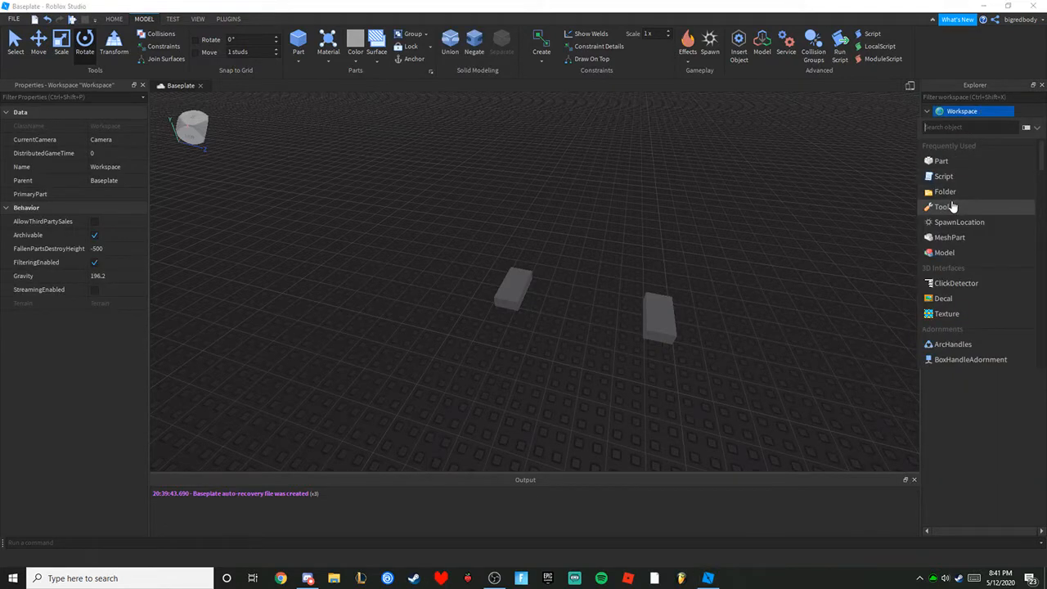
pyautogui.write('tr')
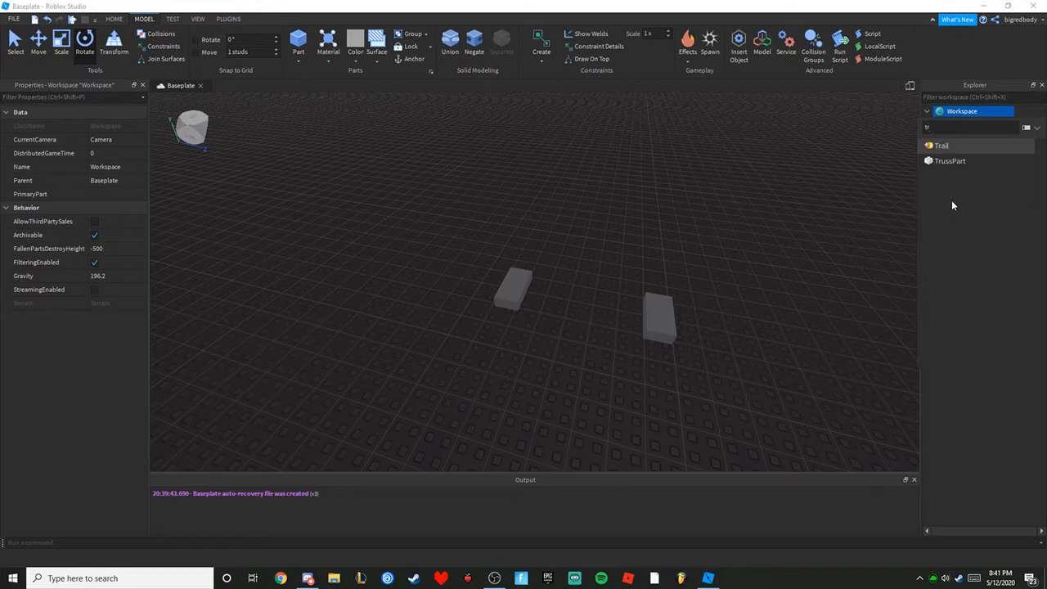
pyautogui.click(954, 145)
pyautogui.click(959, 145)
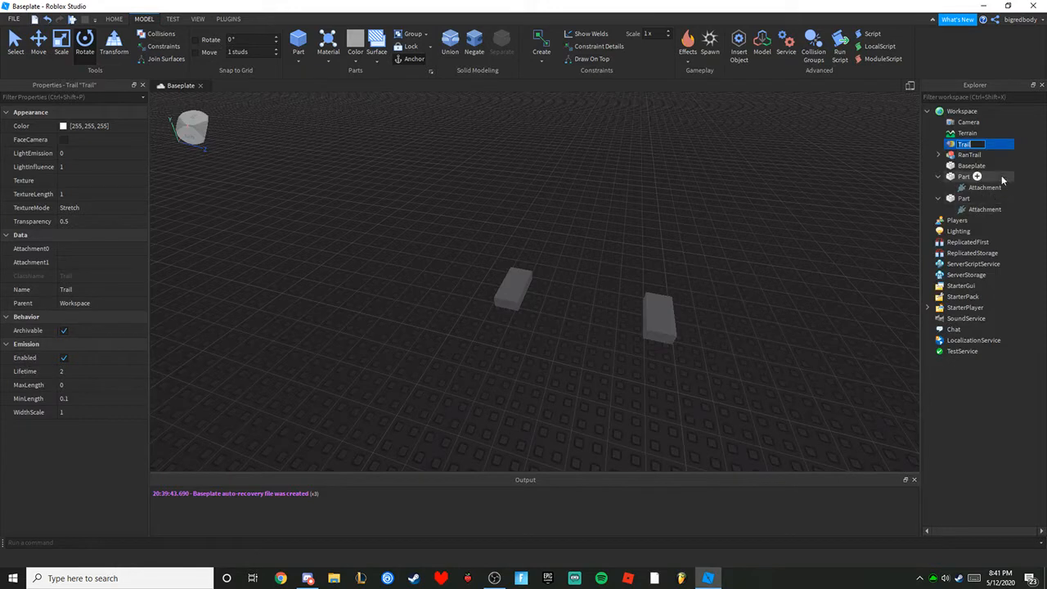
# Set the Trail's Attachment0 to the first part's attachment and Attachment1 to the second part's attachment.
pyautogui.click(85, 248)
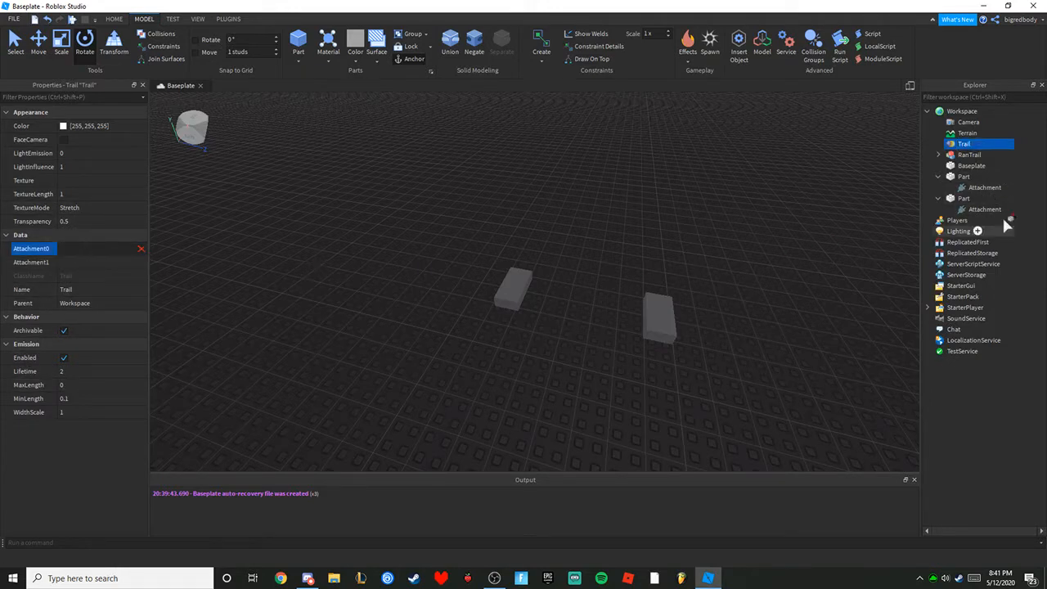
pyautogui.click(982, 188)
pyautogui.click(81, 261)
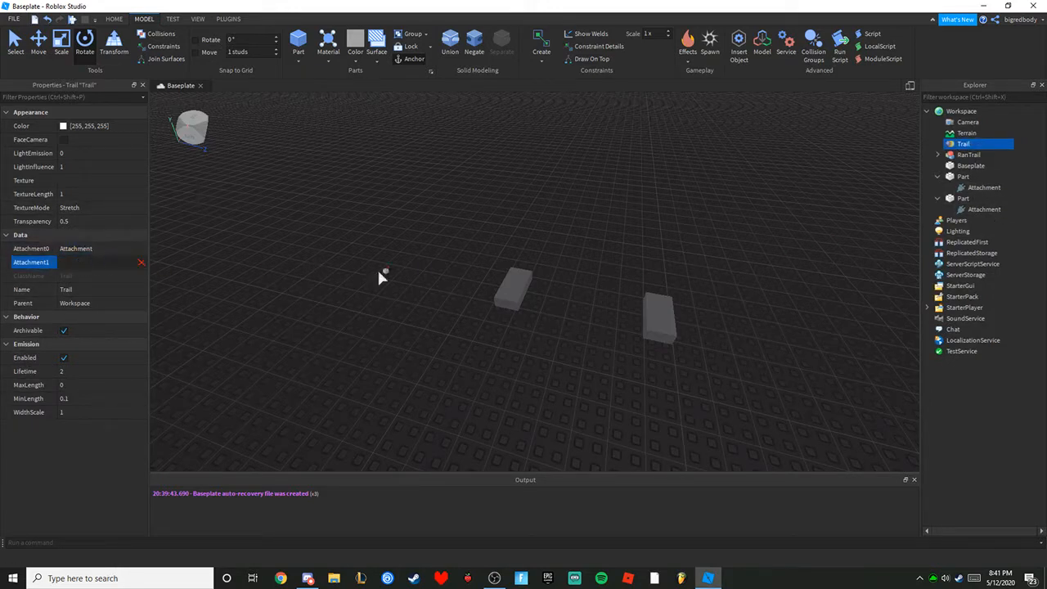
pyautogui.click(982, 210)
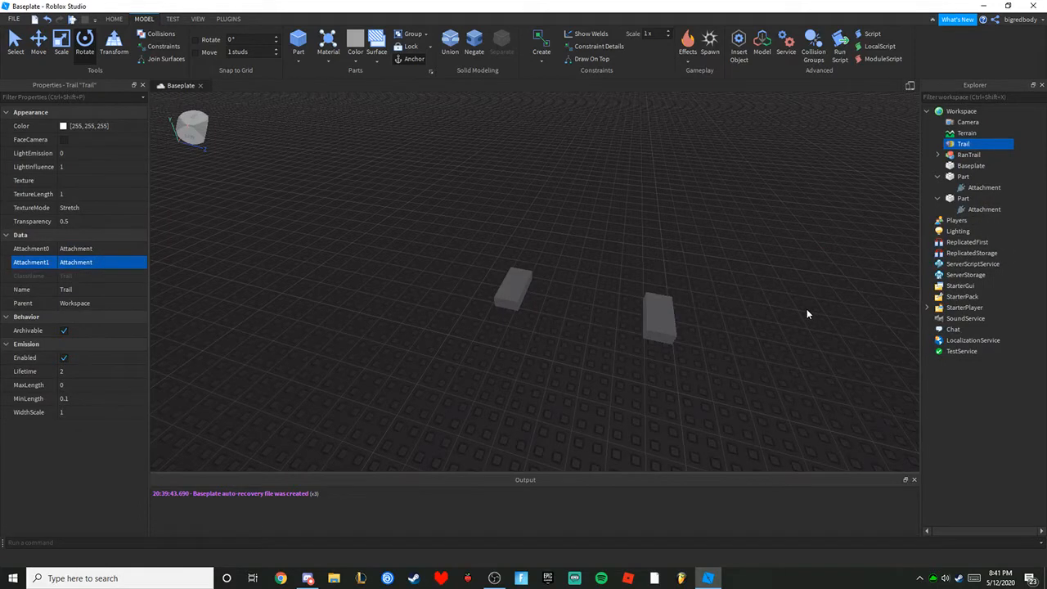
# Select both parts and move them together vertically to preview the trail between them.
pyautogui.moveTo(807, 314); pyautogui.dragTo(625, 252, button='right')
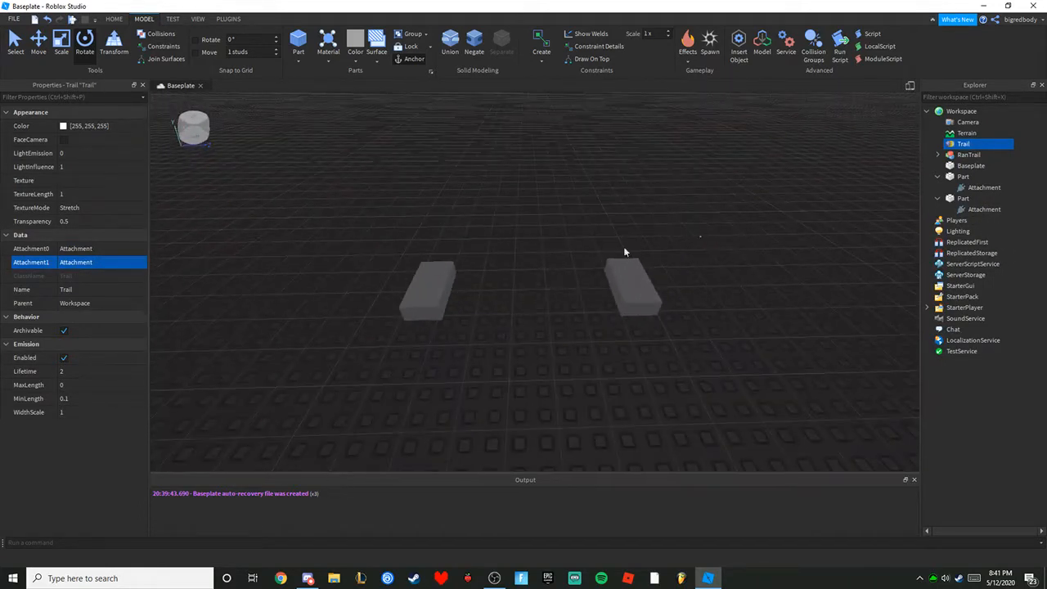
pyautogui.moveTo(700, 237); pyautogui.dragTo(284, 323)
pyautogui.click(56, 44)
pyautogui.click(41, 46)
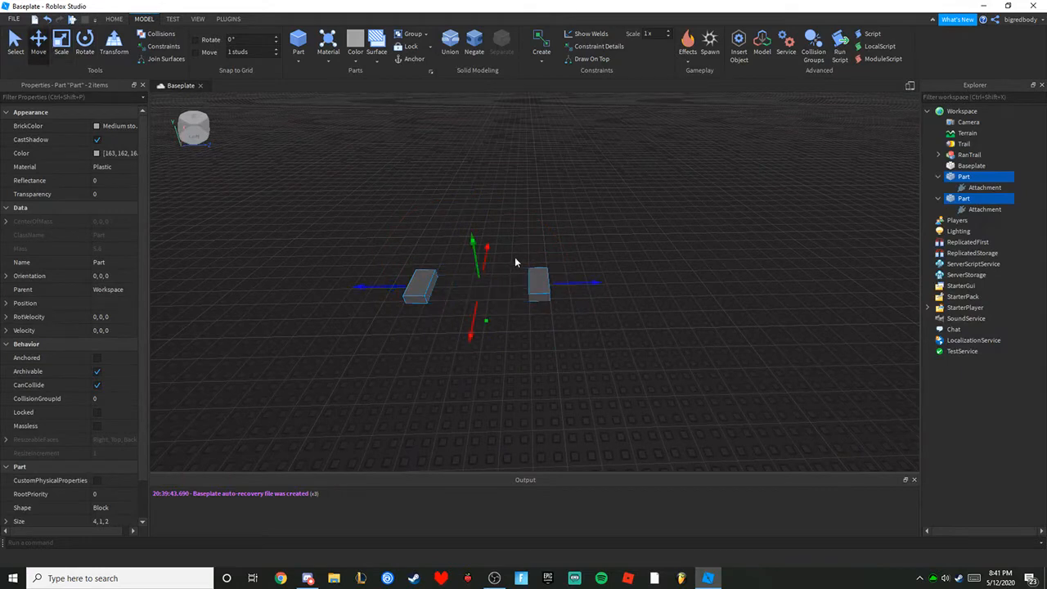
pyautogui.moveTo(473, 244); pyautogui.dragTo(489, 262)
pyautogui.scroll(-2, 477, 246)
pyautogui.click(599, 356)
pyautogui.scroll(3, 602, 357)
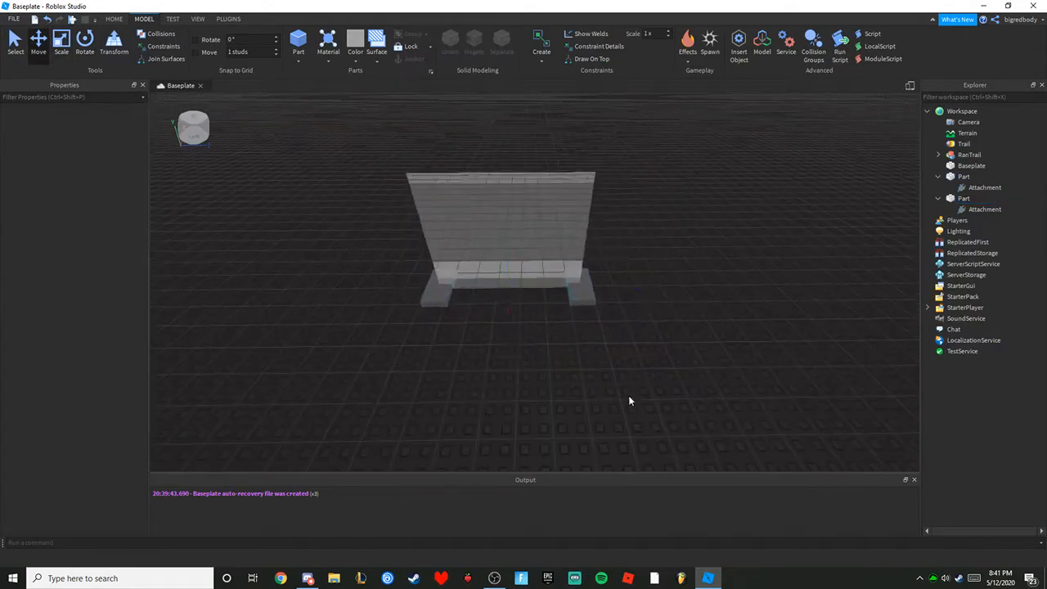
pyautogui.moveTo(630, 398); pyautogui.dragTo(401, 250)
pyautogui.scroll(2, 282, 300)
pyautogui.scroll(-2, 348, 279)
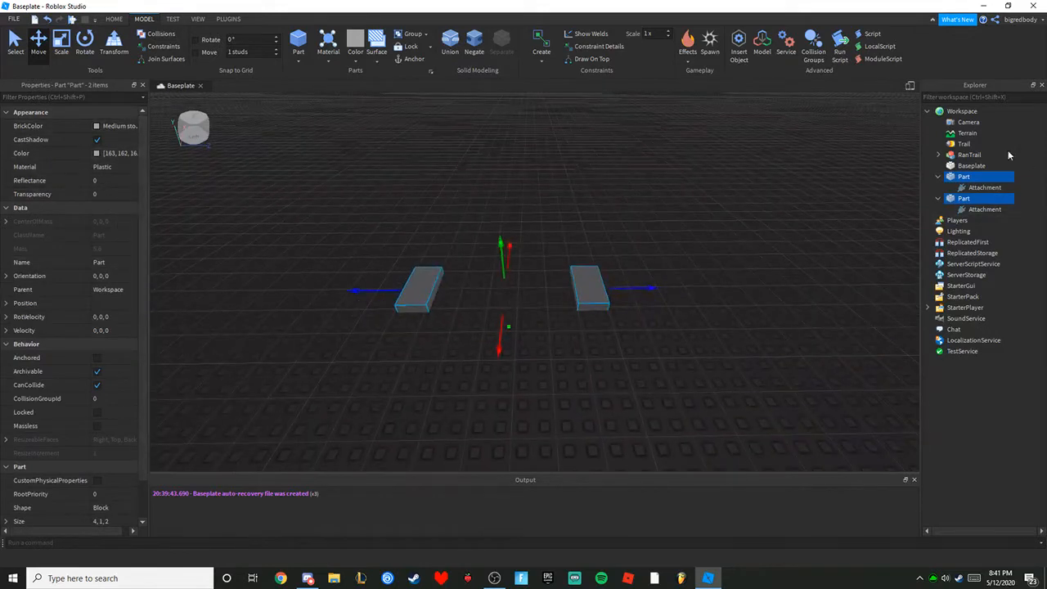
# Set the Trail's color to green (55, 255, 0).
pyautogui.click(962, 144)
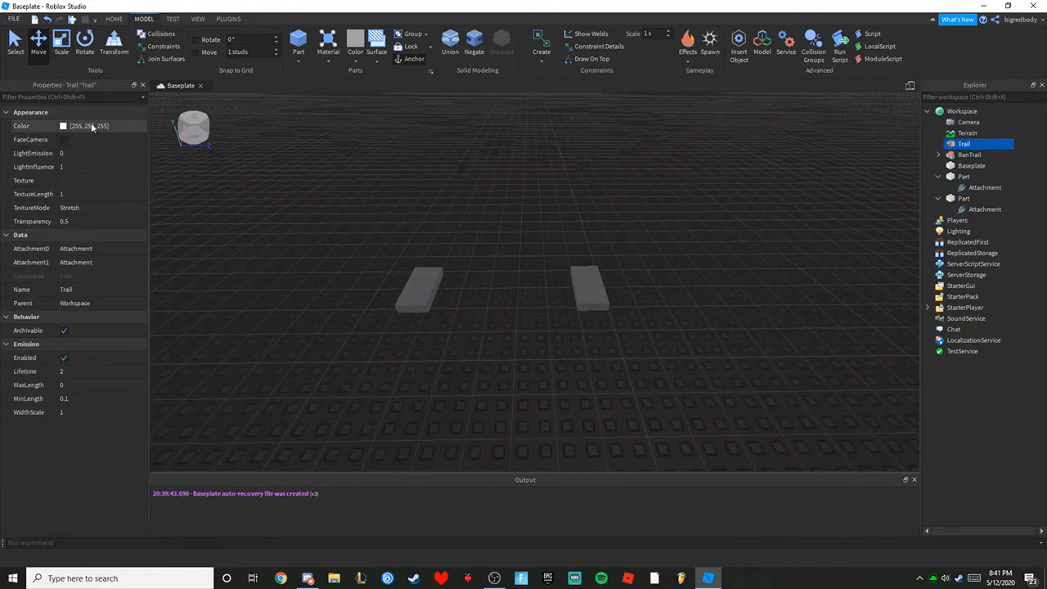
pyautogui.click(91, 123)
pyautogui.click(139, 126)
pyautogui.moveTo(576, 197); pyautogui.dragTo(601, 176)
pyautogui.click(597, 388)
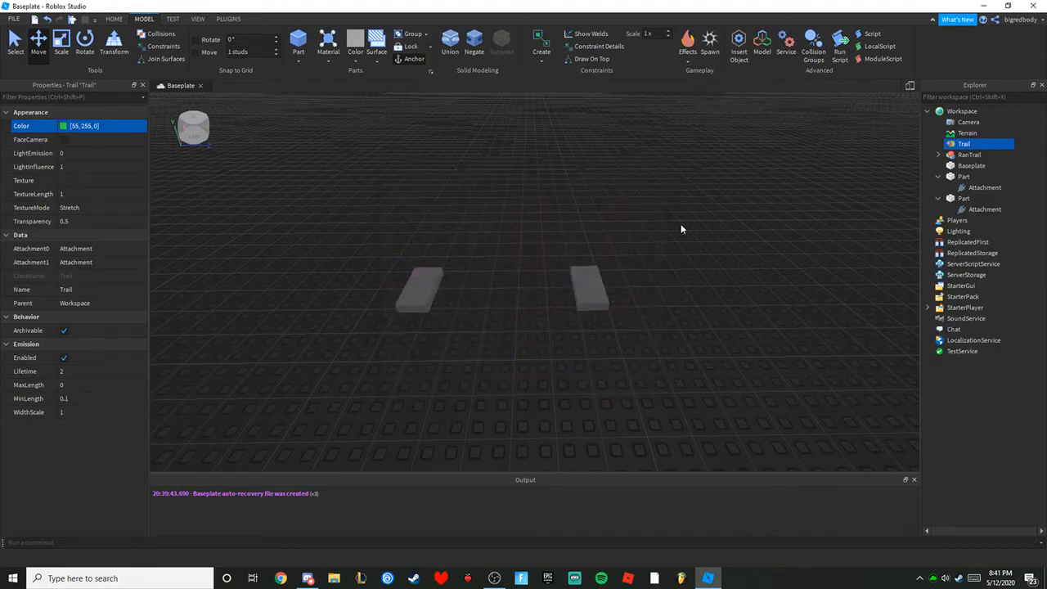
# Move both parts together again to preview the green trail.
pyautogui.moveTo(668, 214); pyautogui.dragTo(360, 316)
pyautogui.scroll(-1, 502, 272)
pyautogui.moveTo(507, 248)
pyautogui.mouseDown()
pyautogui.moveTo(530, 136)
pyautogui.moveTo(521, 259)
pyautogui.mouseUp()
pyautogui.moveTo(576, 259); pyautogui.dragTo(577, 258, button='right')
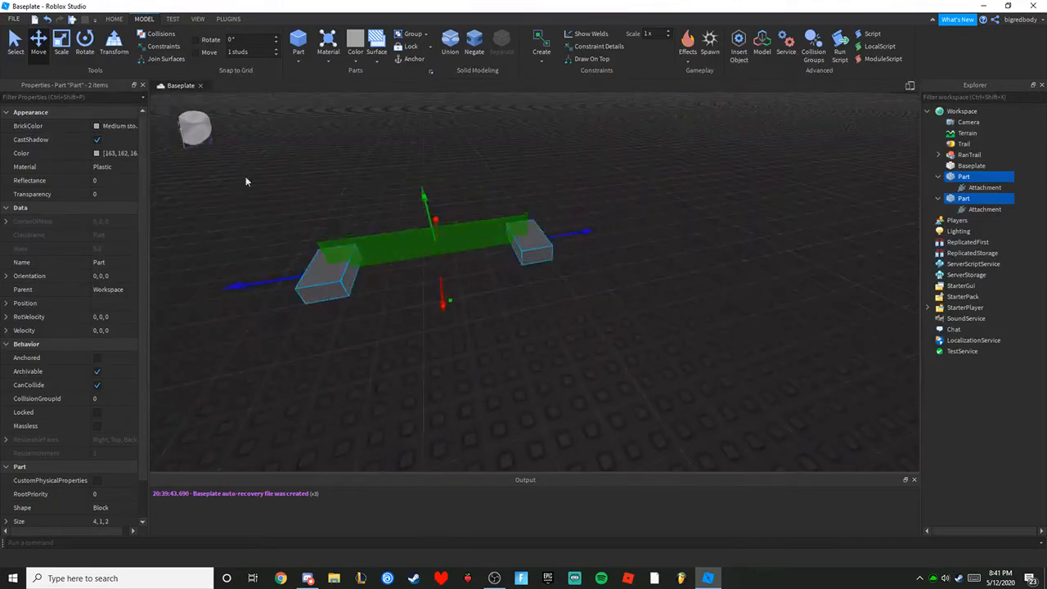
pyautogui.scroll(1, 237, 188)
pyautogui.scroll(-1, 246, 213)
# Set the start keypoint of the Trail's color sequence to red (255, 0, 4) and close the sequence editor.
pyautogui.click(964, 143)
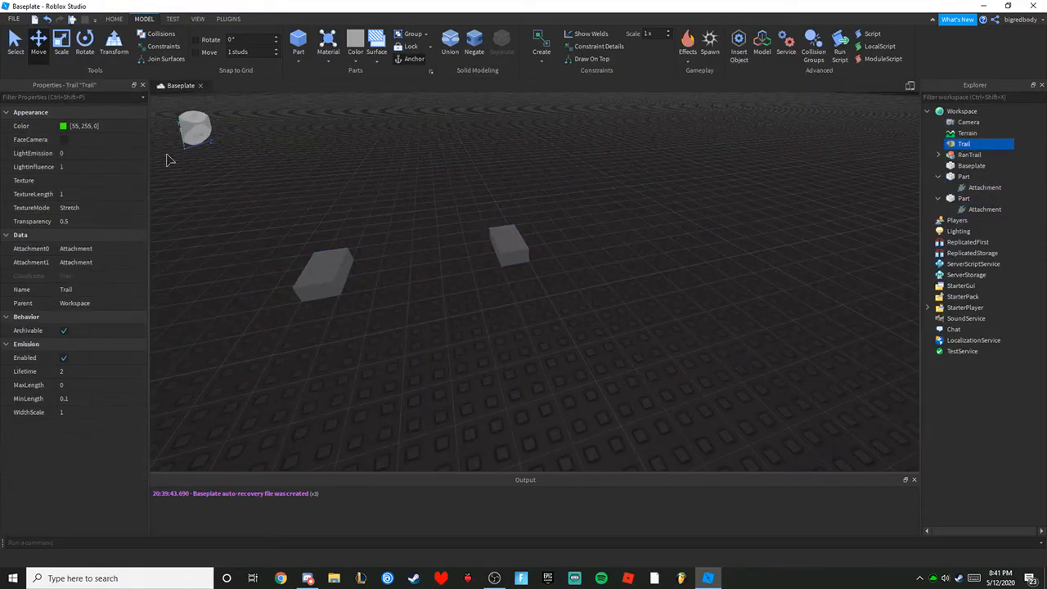
pyautogui.click(141, 125)
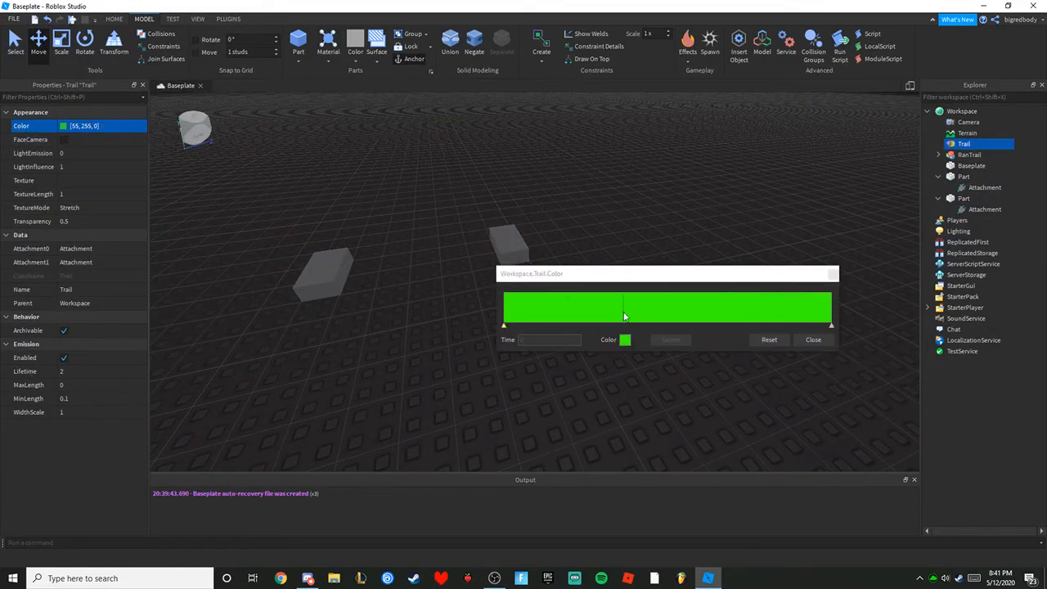
pyautogui.click(624, 340)
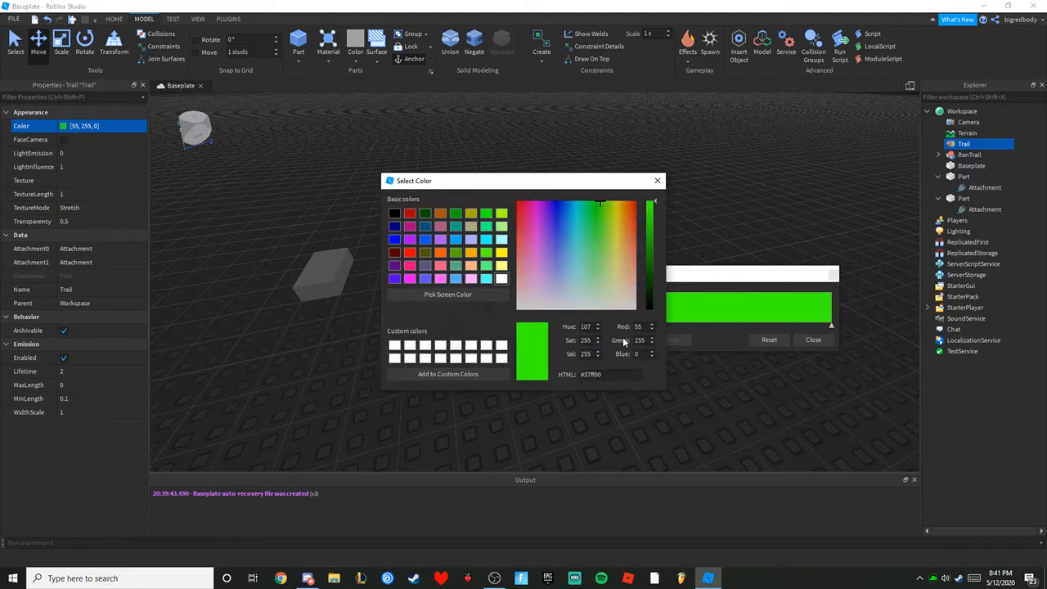
pyautogui.moveTo(522, 256); pyautogui.dragTo(522, 187)
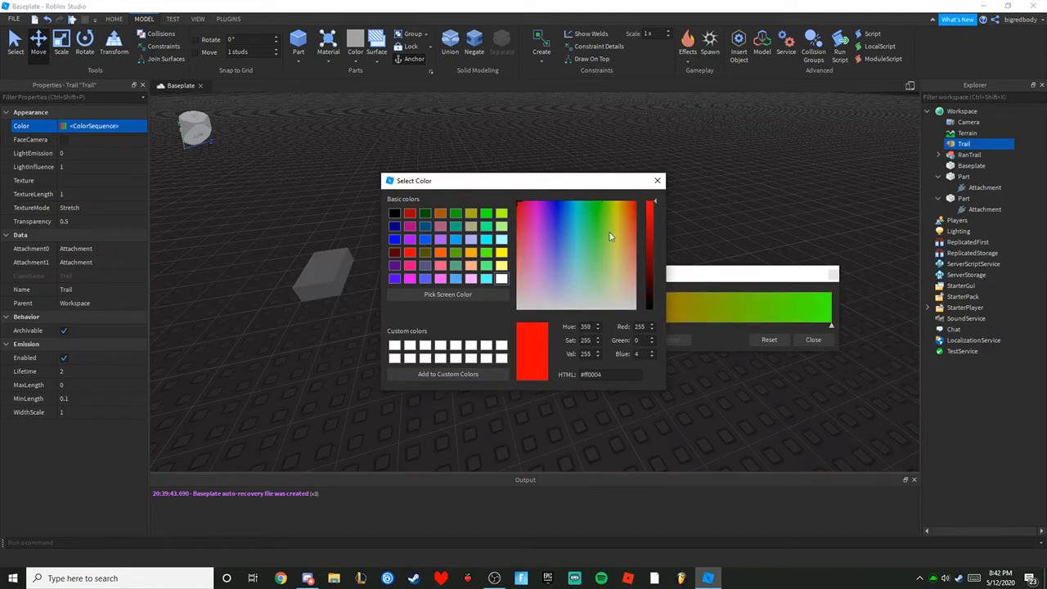
pyautogui.click(658, 181)
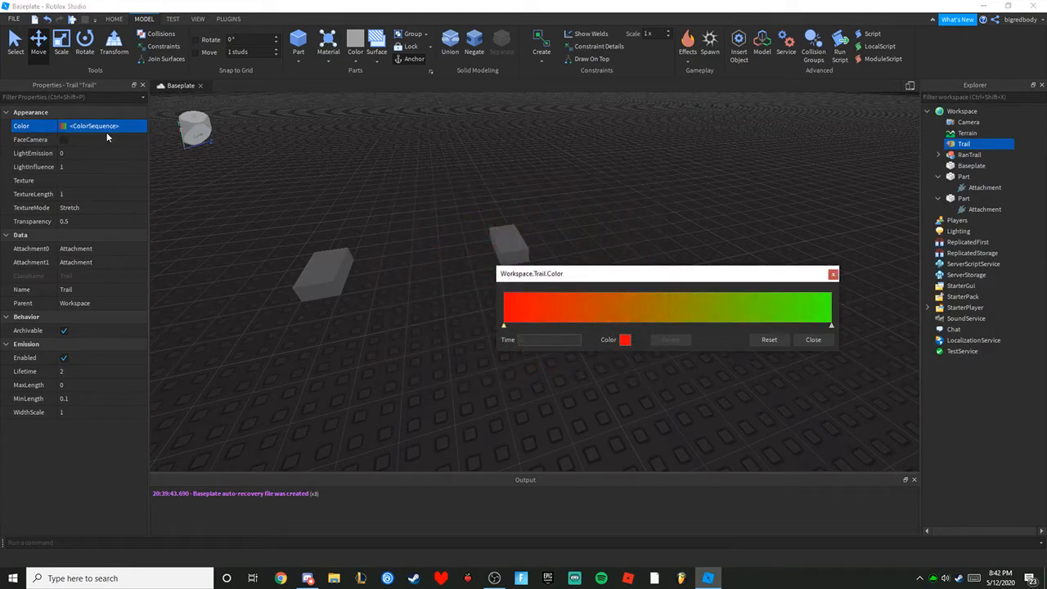
pyautogui.click(104, 180)
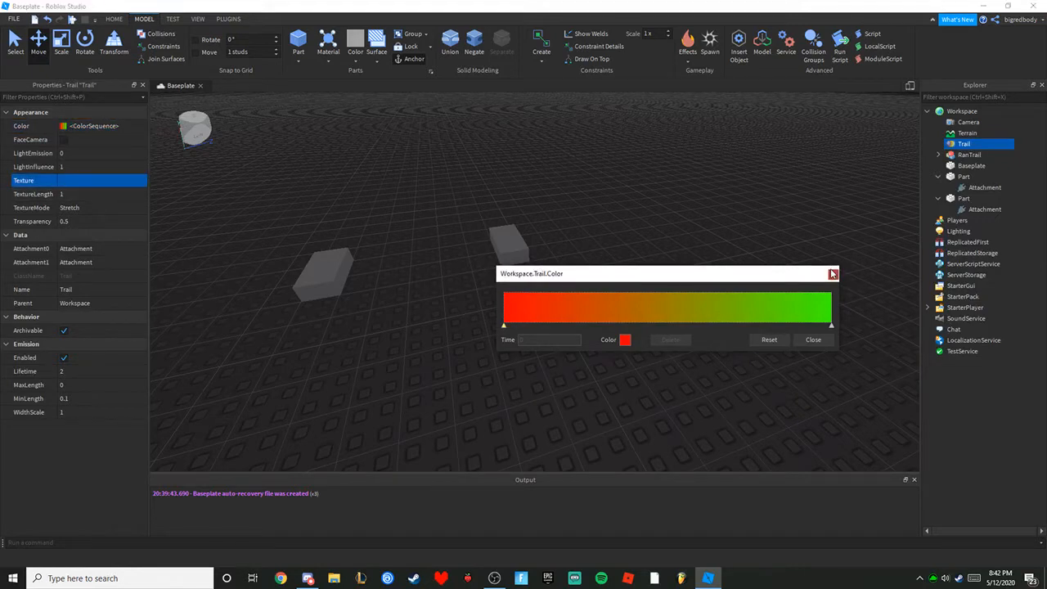
pyautogui.click(832, 274)
# Reopen the Trail's color sequence and add an orange (#f18500) keypoint shortly after the red start.
pyautogui.click(95, 128)
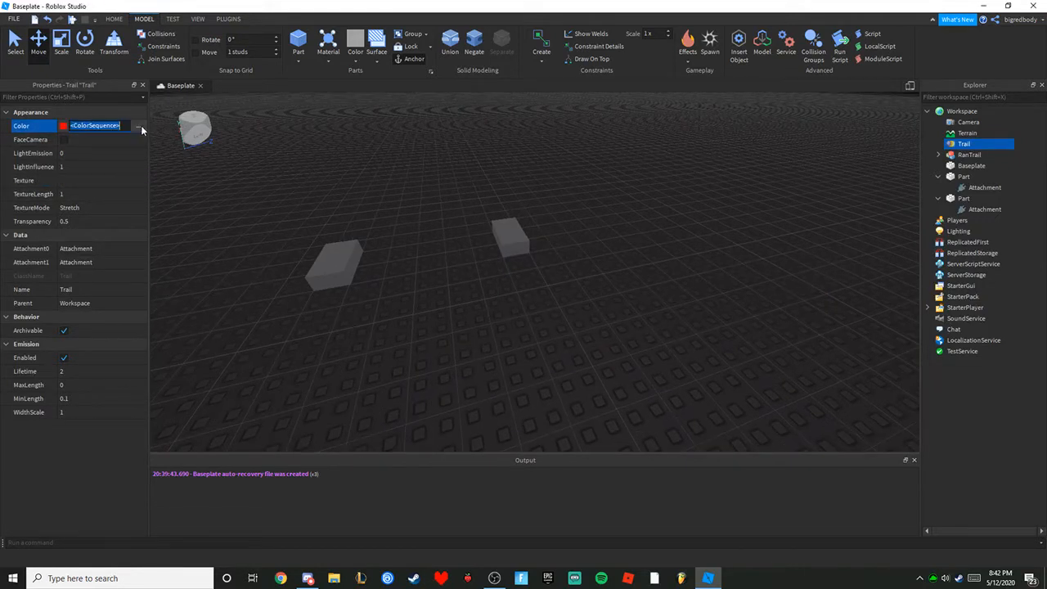
pyautogui.click(139, 127)
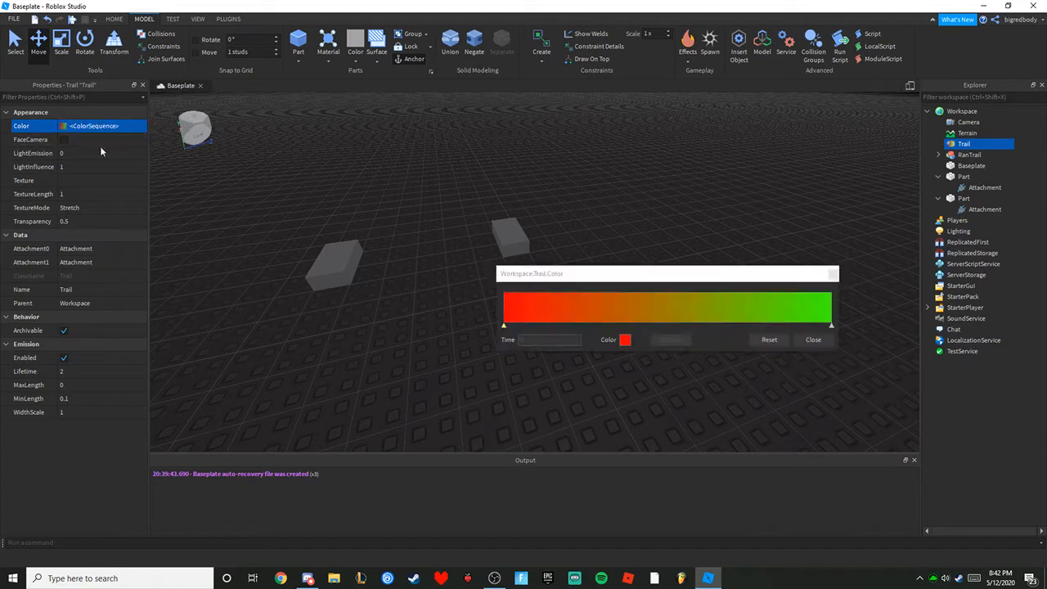
pyautogui.click(524, 324)
pyautogui.click(625, 339)
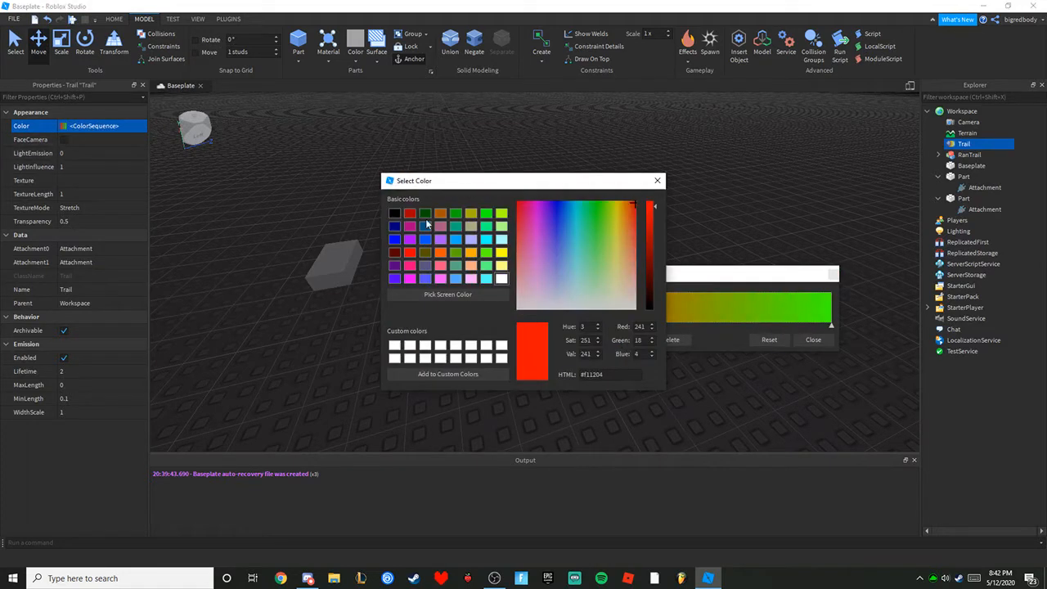
pyautogui.moveTo(631, 203)
pyautogui.mouseDown()
pyautogui.moveTo(615, 193)
pyautogui.moveTo(626, 193)
pyautogui.mouseUp()
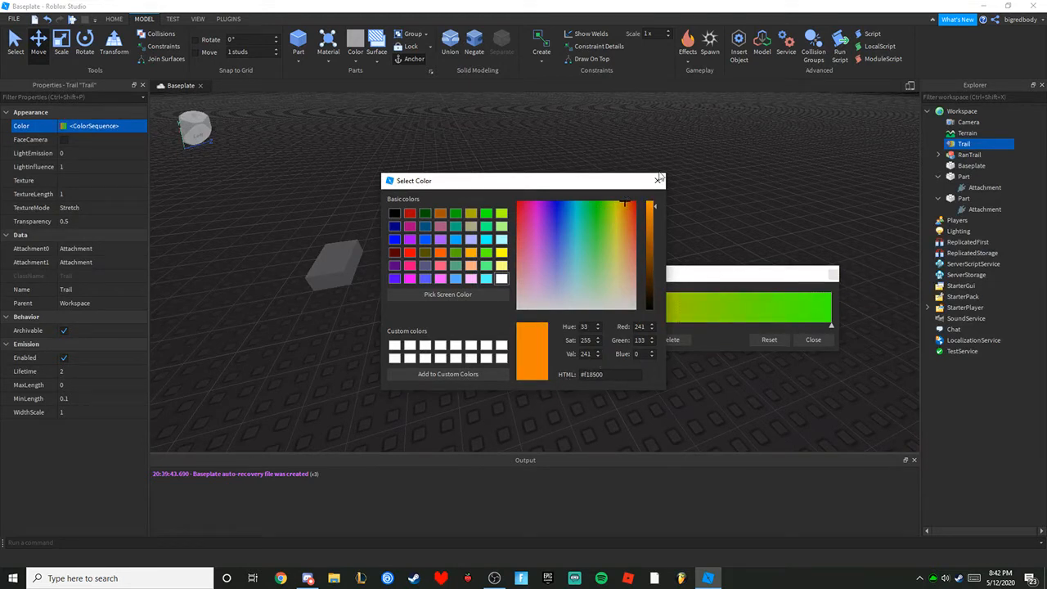
pyautogui.click(659, 179)
# Add a yellow keypoint at time 0.168 and a green keypoint at time 0.311 to the color sequence.
pyautogui.click(560, 320)
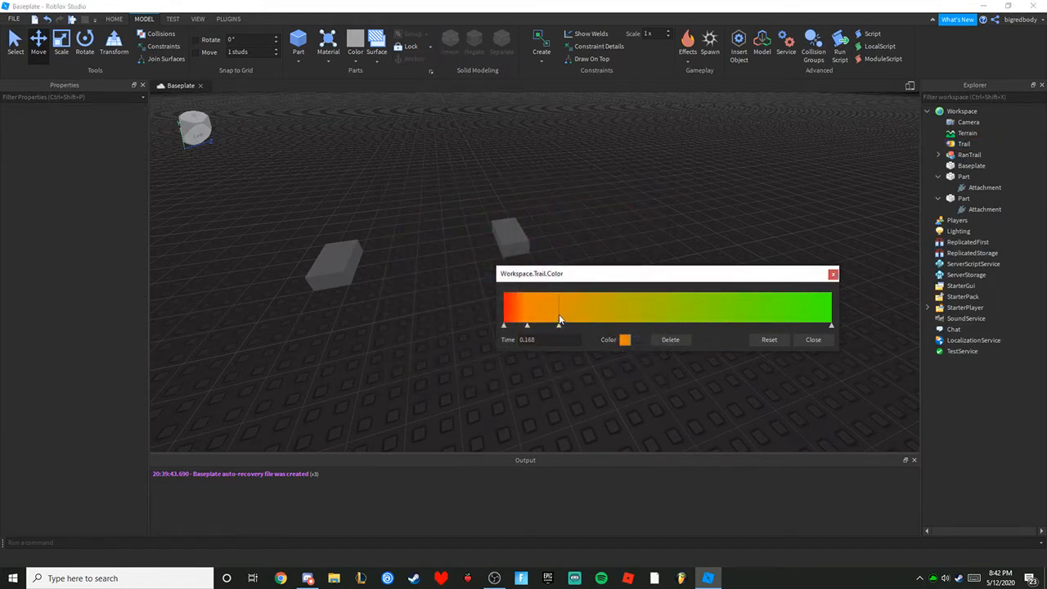
pyautogui.click(625, 340)
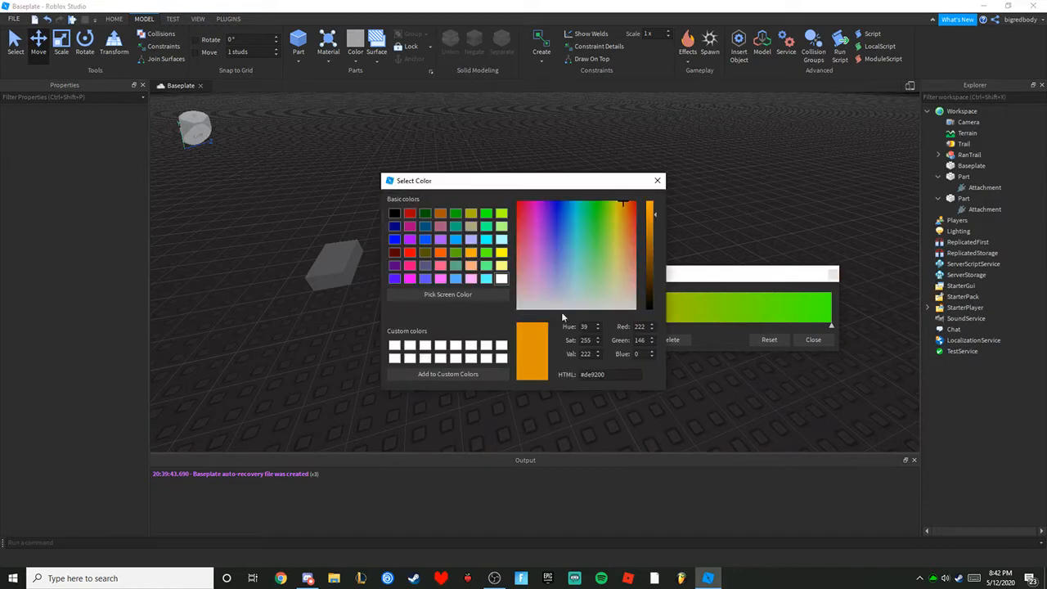
pyautogui.click(616, 202)
pyautogui.click(658, 180)
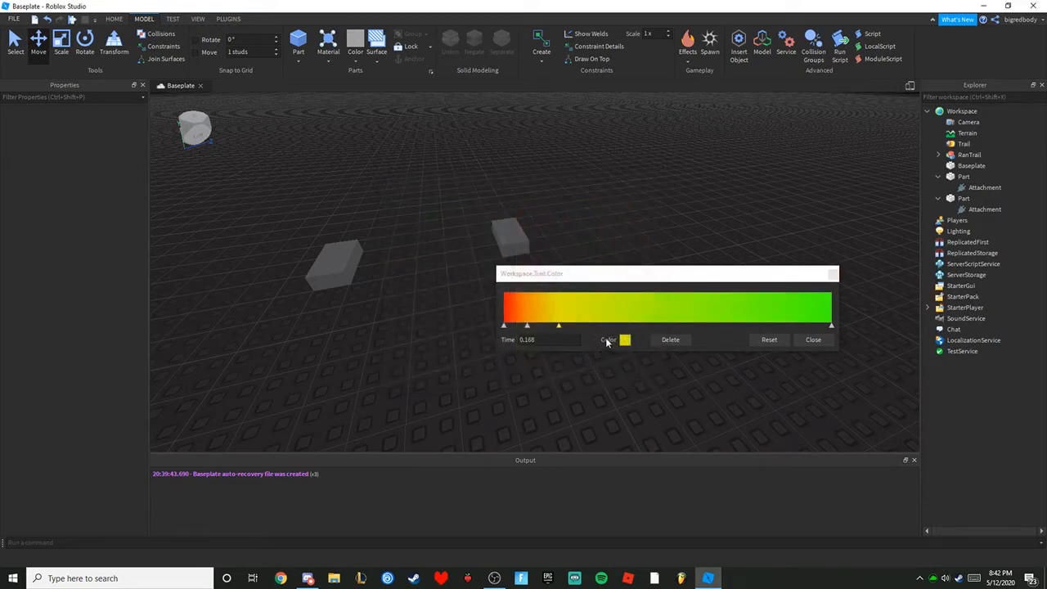
pyautogui.click(625, 339)
pyautogui.moveTo(585, 307); pyautogui.dragTo(597, 192)
pyautogui.click(659, 181)
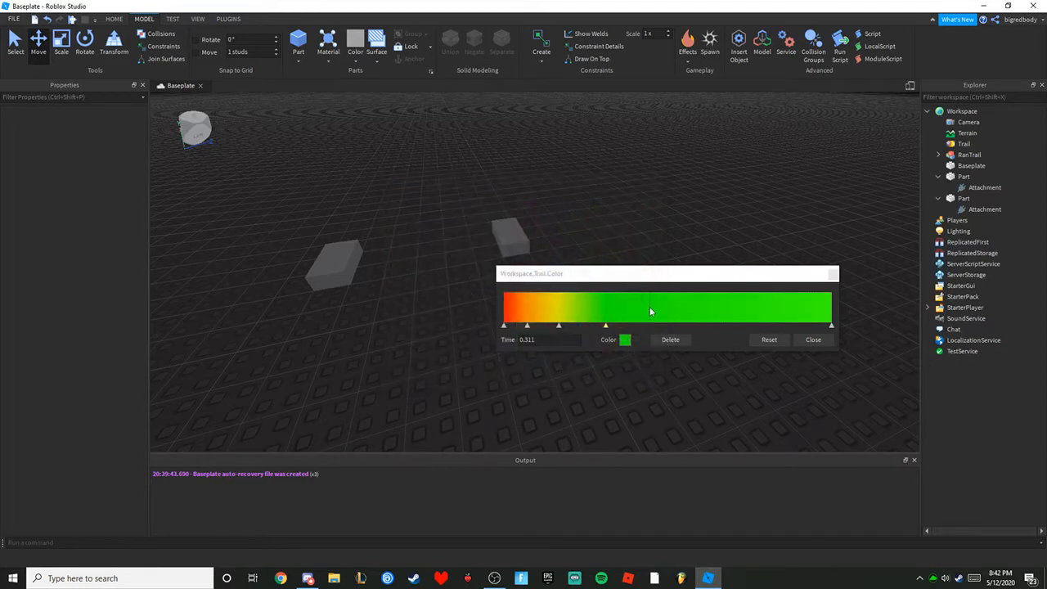
# Add a cyan (#0fe6e9) keypoint after the green one and a blue (#0004ef) keypoint at time 0.591.
pyautogui.click(649, 314)
pyautogui.click(624, 339)
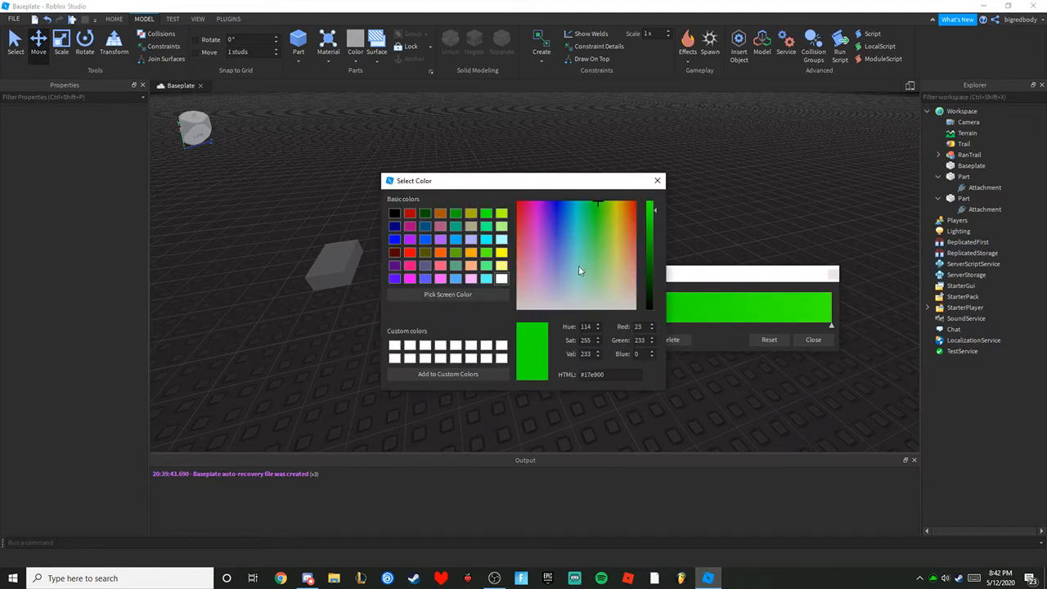
pyautogui.click(576, 209)
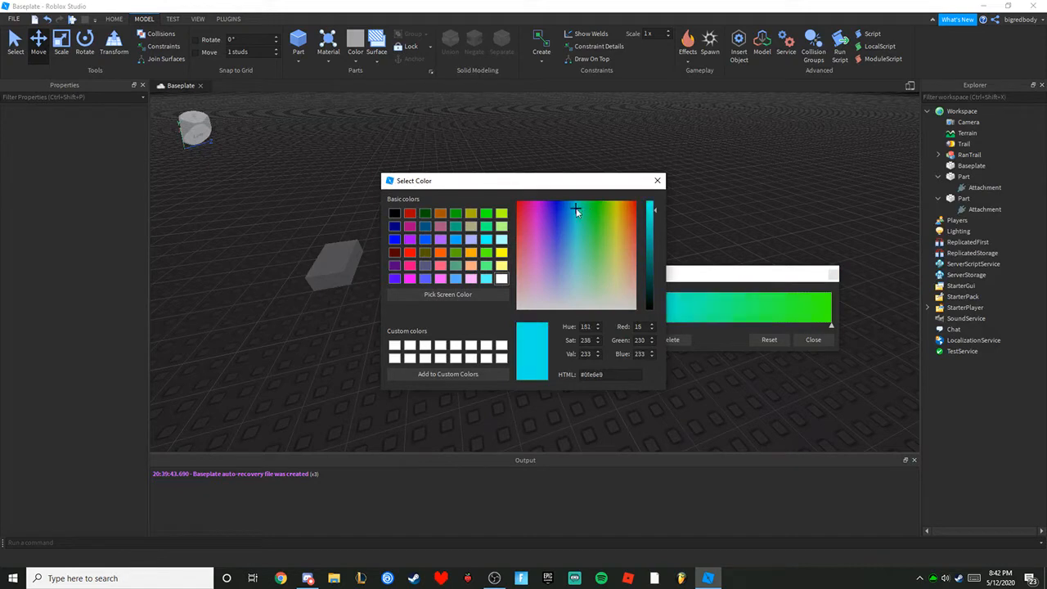
pyautogui.click(658, 181)
pyautogui.click(697, 317)
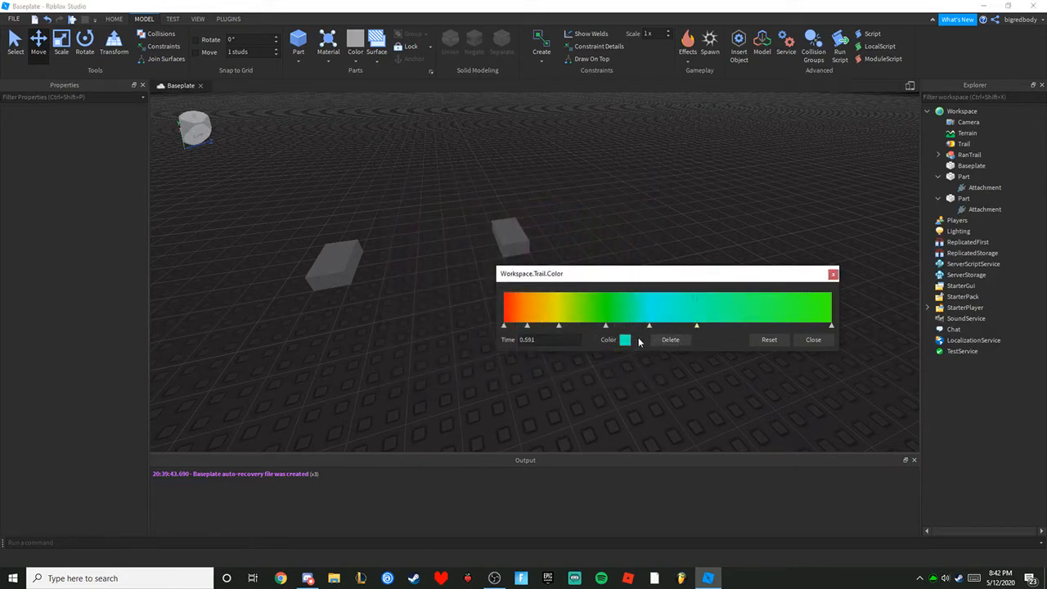
pyautogui.click(625, 340)
pyautogui.moveTo(582, 218); pyautogui.dragTo(556, 196)
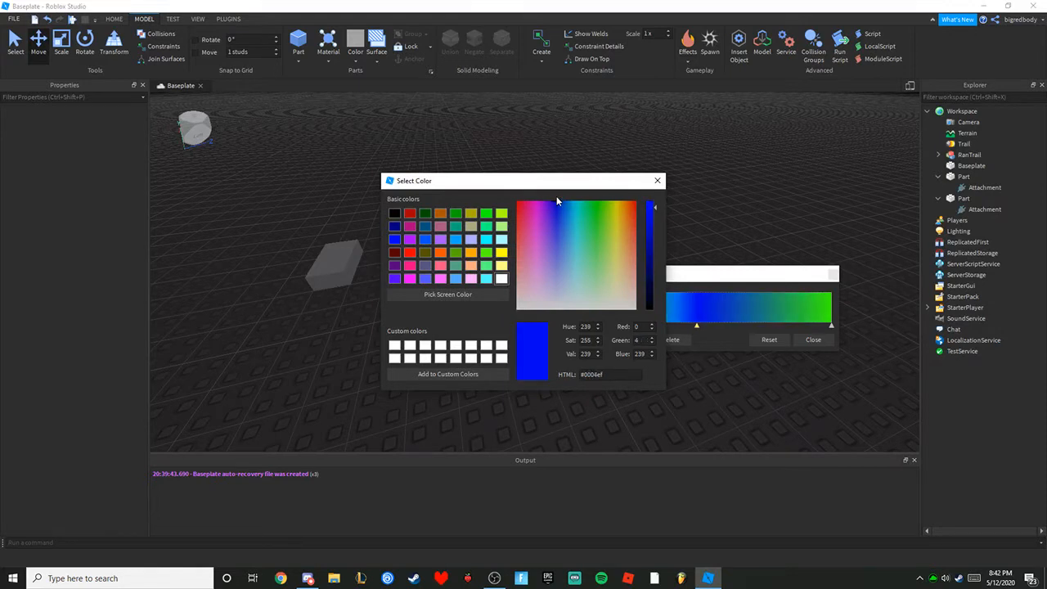
pyautogui.click(657, 180)
# Add a dark indigo (#200081) keypoint at time 0.797 in the color sequence.
pyautogui.click(763, 316)
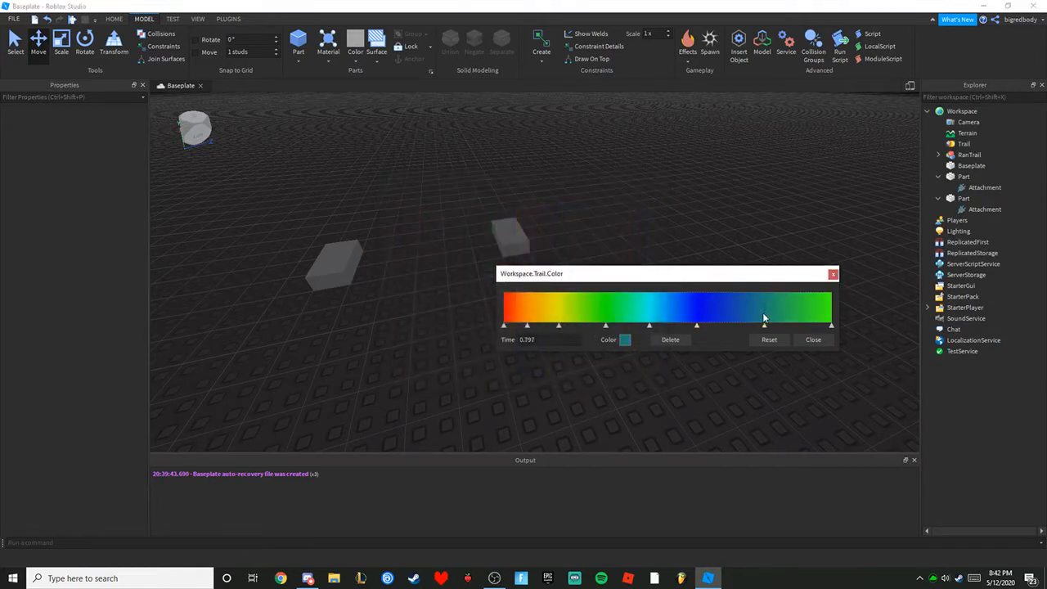
pyautogui.click(627, 340)
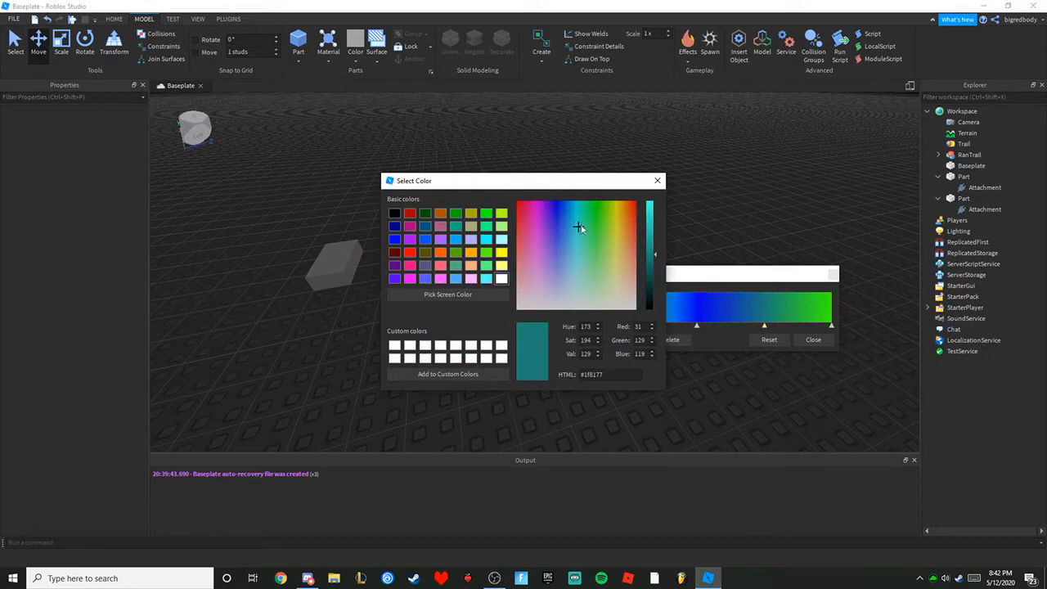
pyautogui.moveTo(579, 228); pyautogui.dragTo(552, 194)
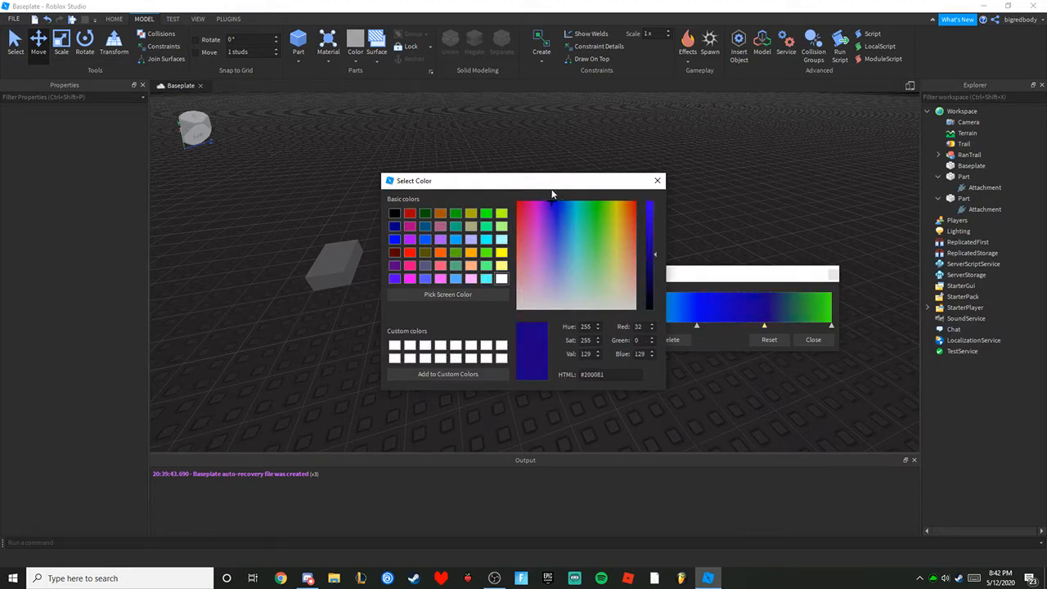
pyautogui.click(657, 180)
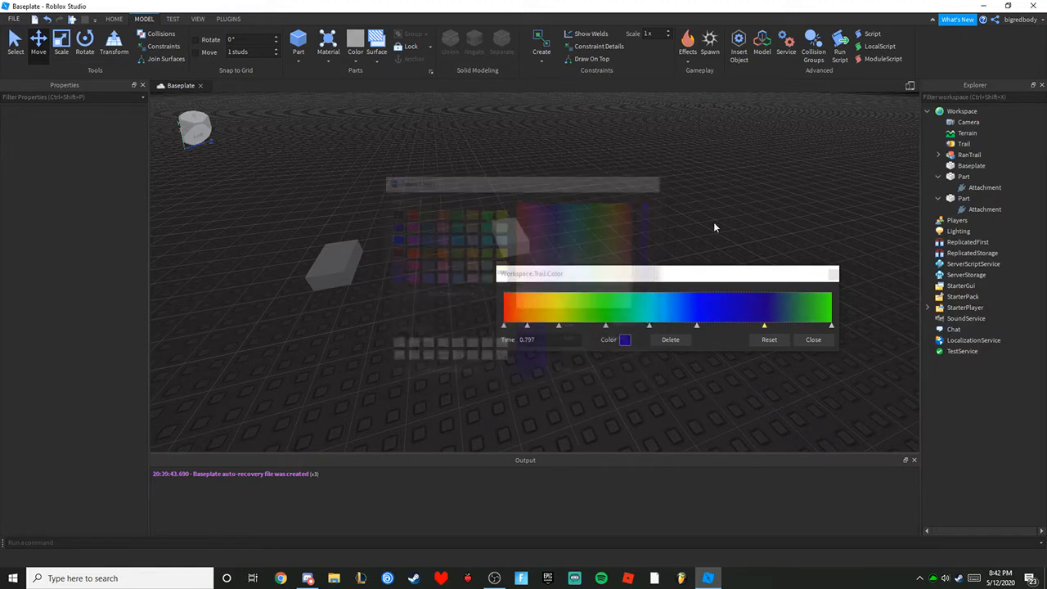
# Add a keypoint at time 0.935 and give it a dark blue color.
pyautogui.click(812, 309)
pyautogui.moveTo(823, 312); pyautogui.dragTo(825, 312)
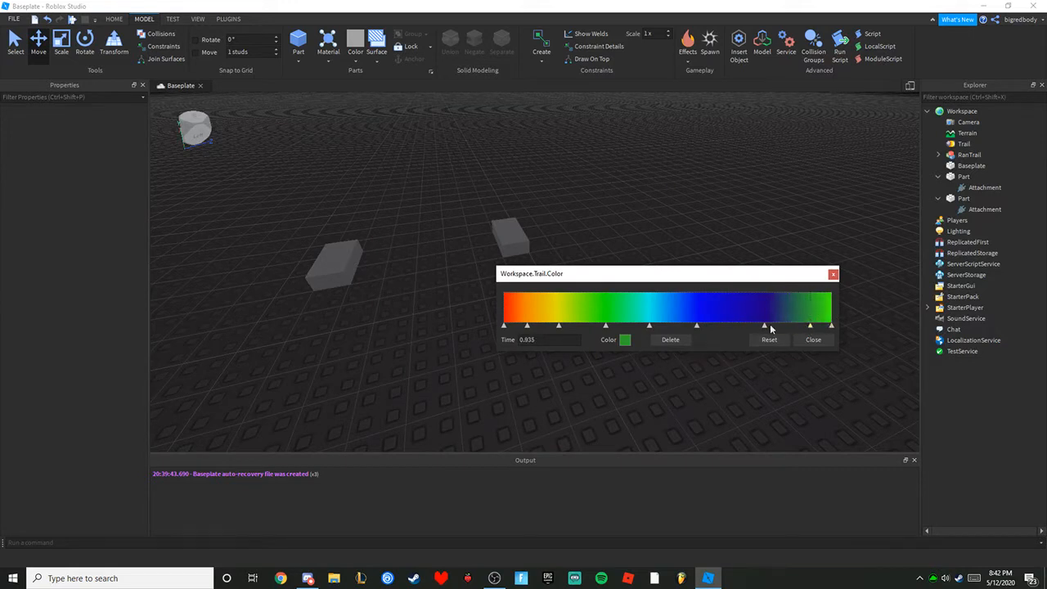
pyautogui.click(625, 340)
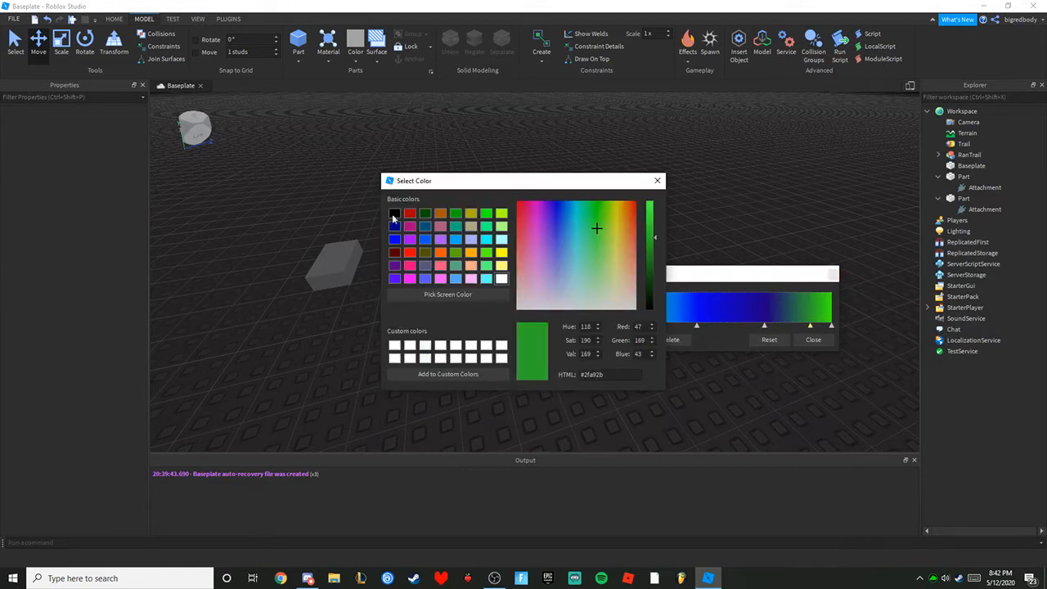
pyautogui.click(395, 215)
pyautogui.click(560, 201)
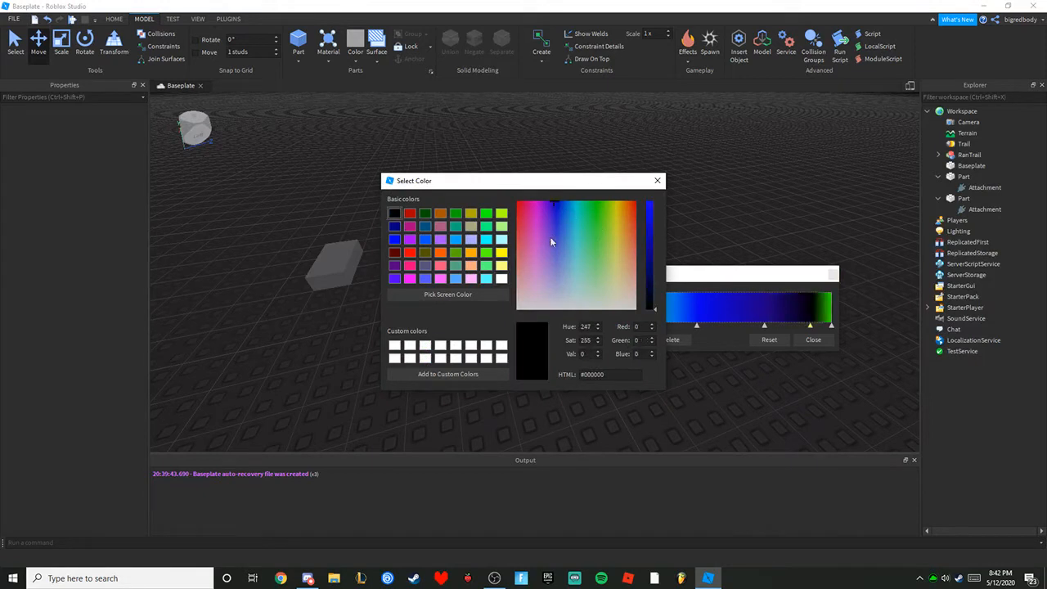
pyautogui.click(649, 223)
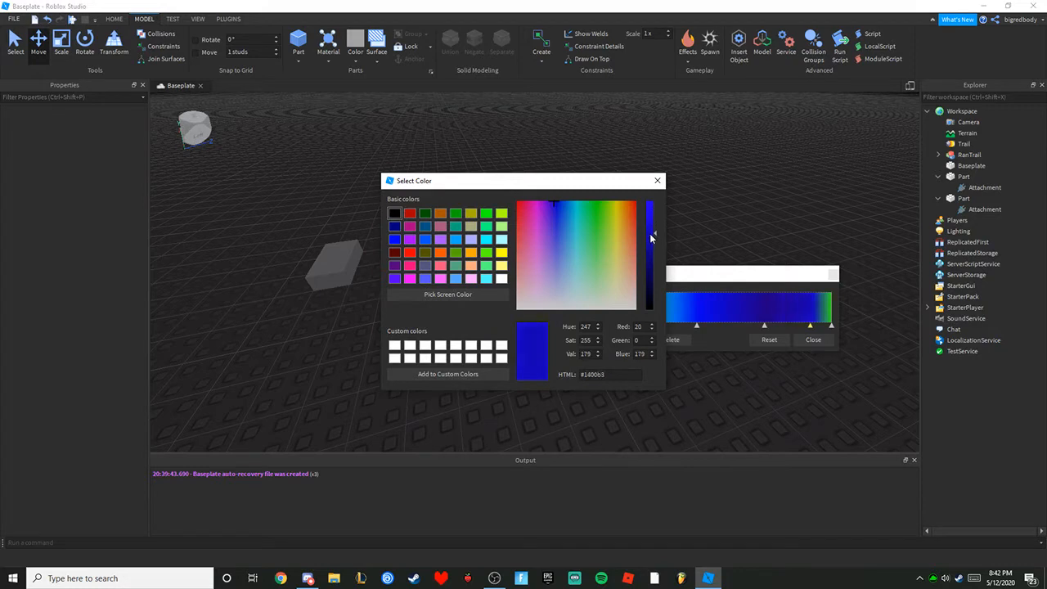
pyautogui.click(658, 181)
# Change the end keypoint of the color sequence to dark purple (#140039) and close the sequence editor.
pyautogui.click(834, 330)
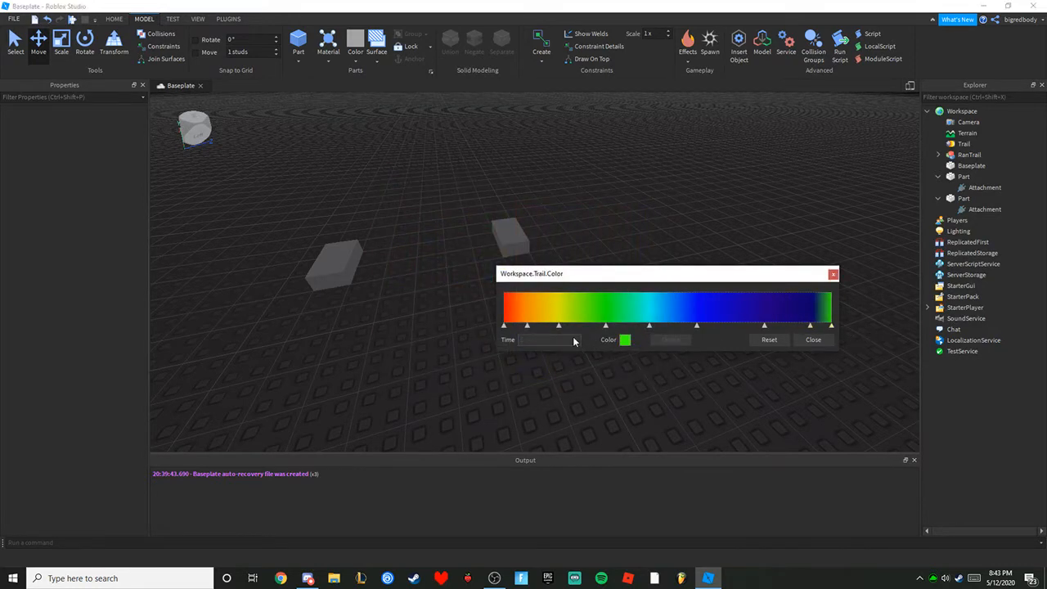
pyautogui.click(626, 339)
pyautogui.moveTo(596, 221); pyautogui.dragTo(551, 201)
pyautogui.moveTo(656, 207); pyautogui.dragTo(652, 234)
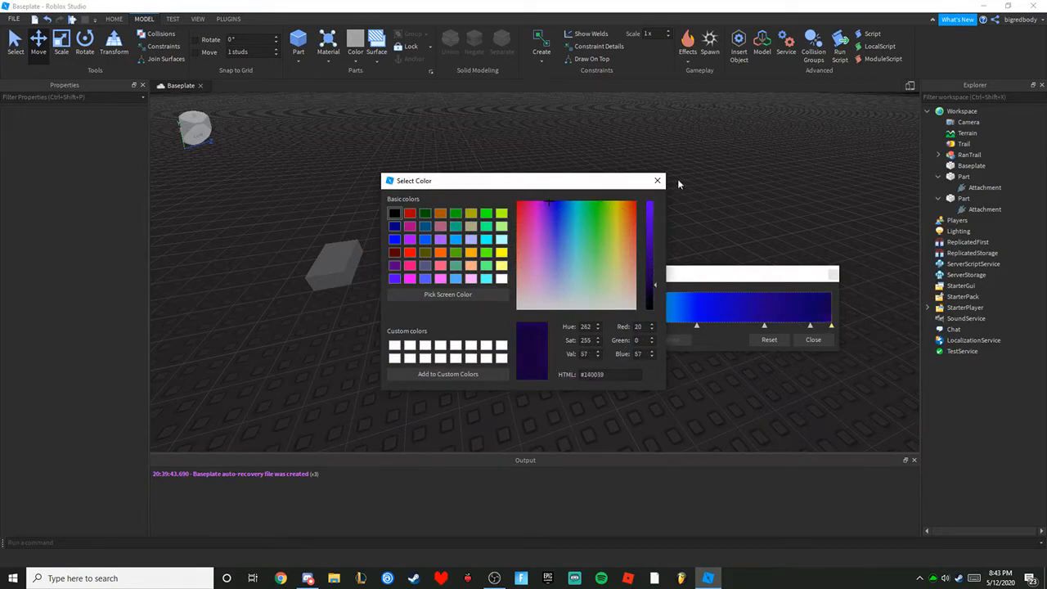
pyautogui.click(658, 182)
pyautogui.click(833, 275)
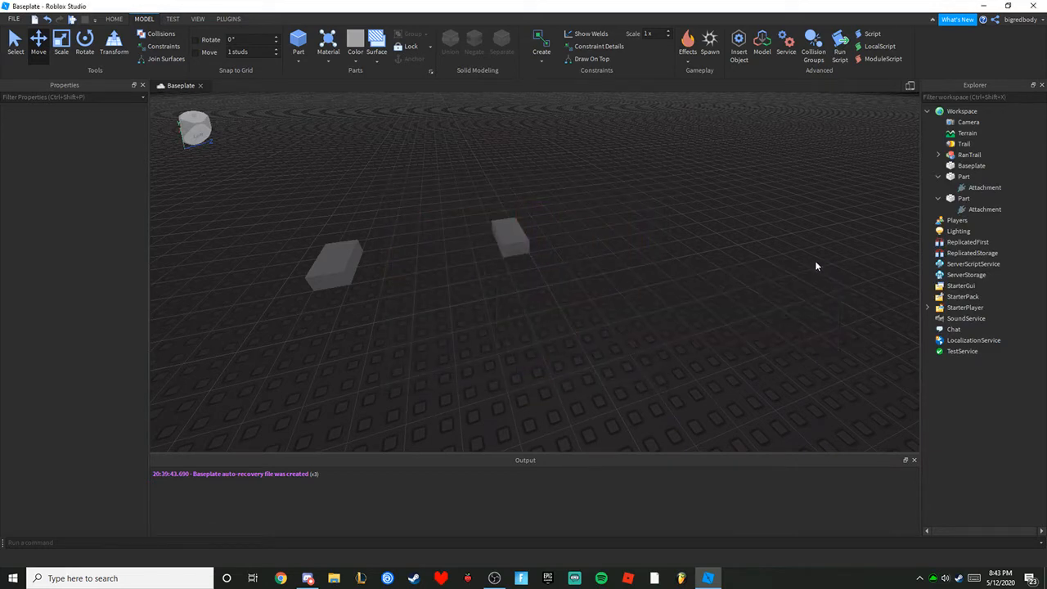
# Select both parts and move them together vertically to preview the multicolored trail.
pyautogui.moveTo(462, 246); pyautogui.dragTo(450, 255)
pyautogui.moveTo(491, 262); pyautogui.dragTo(535, 273, button='right')
pyautogui.scroll(-3, 535, 274)
pyautogui.moveTo(721, 247); pyautogui.dragTo(507, 339)
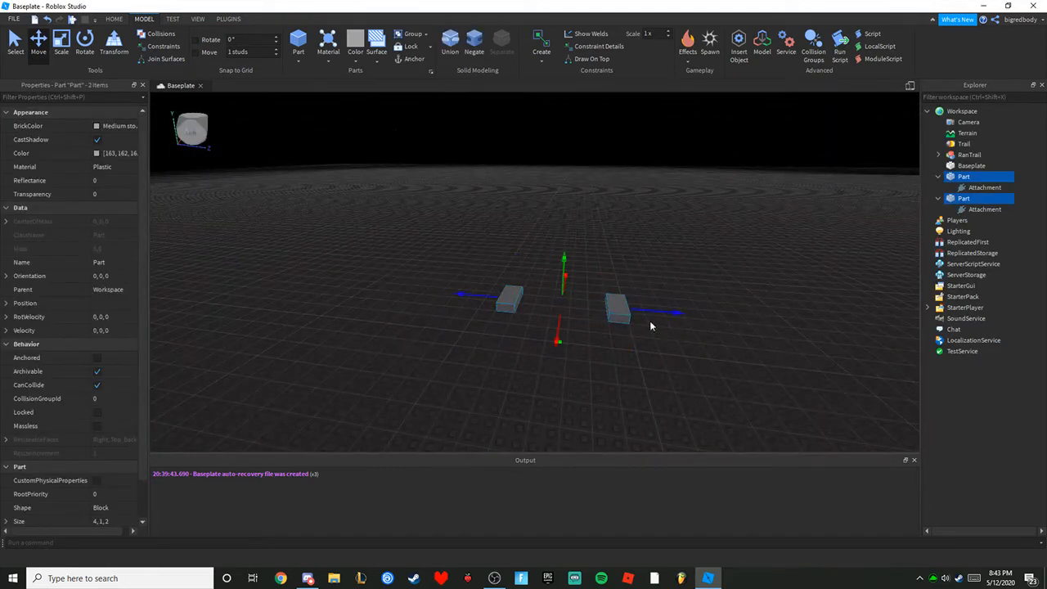
pyautogui.moveTo(565, 283); pyautogui.dragTo(518, 371)
pyautogui.moveTo(528, 348); pyautogui.dragTo(519, 372, button='right')
pyautogui.moveTo(518, 371); pyautogui.dragTo(521, 406)
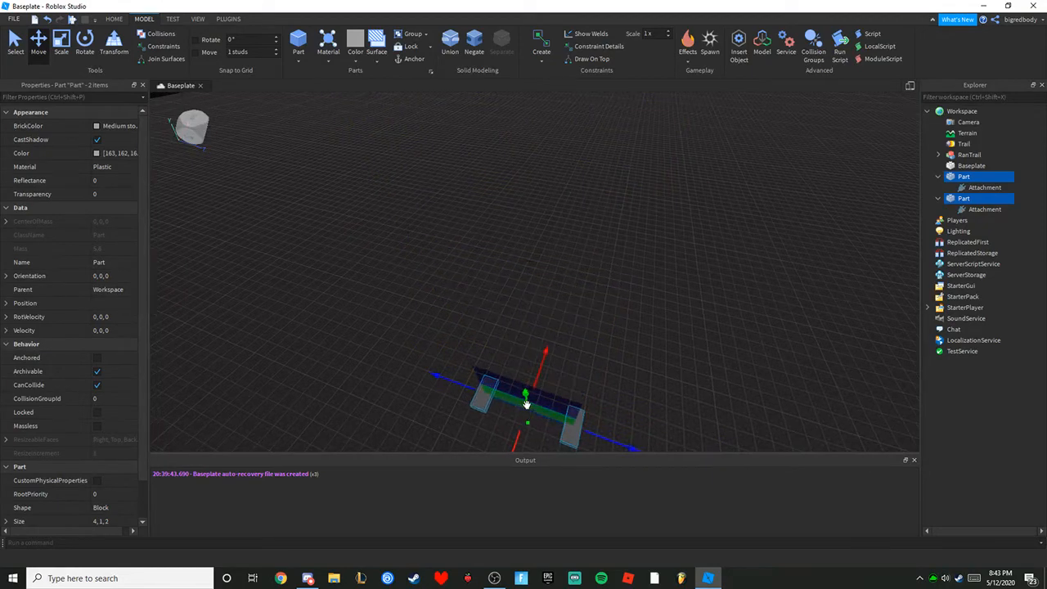
pyautogui.moveTo(527, 405); pyautogui.dragTo(532, 399, button='right')
# Select both parts and raise them together slightly above the baseplate.
pyautogui.moveTo(537, 370); pyautogui.dragTo(299, 250)
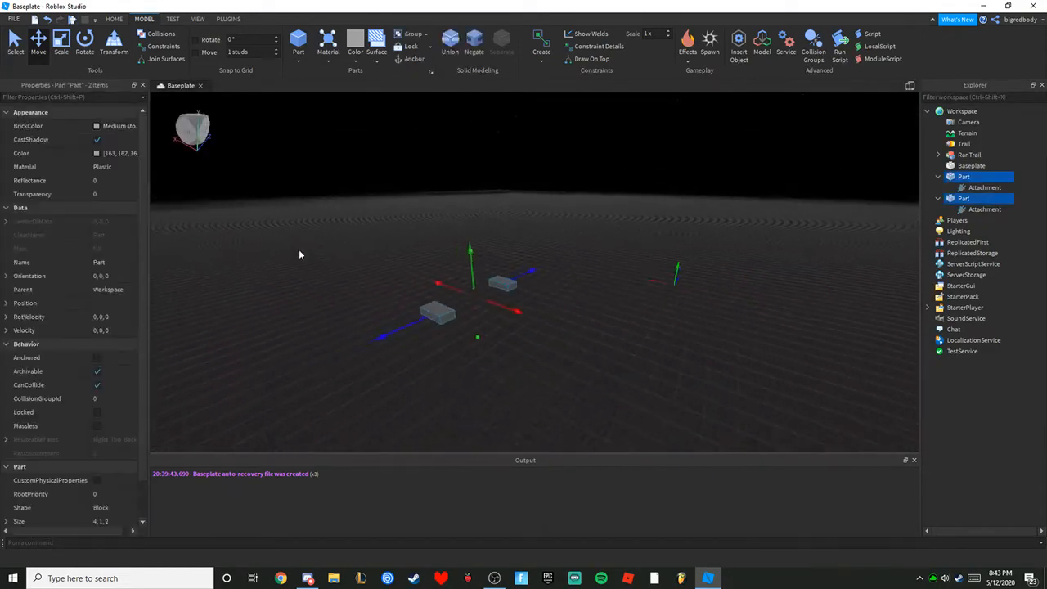
pyautogui.click(585, 301)
pyautogui.moveTo(585, 297); pyautogui.dragTo(586, 296, button='right')
pyautogui.moveTo(424, 228); pyautogui.dragTo(641, 319)
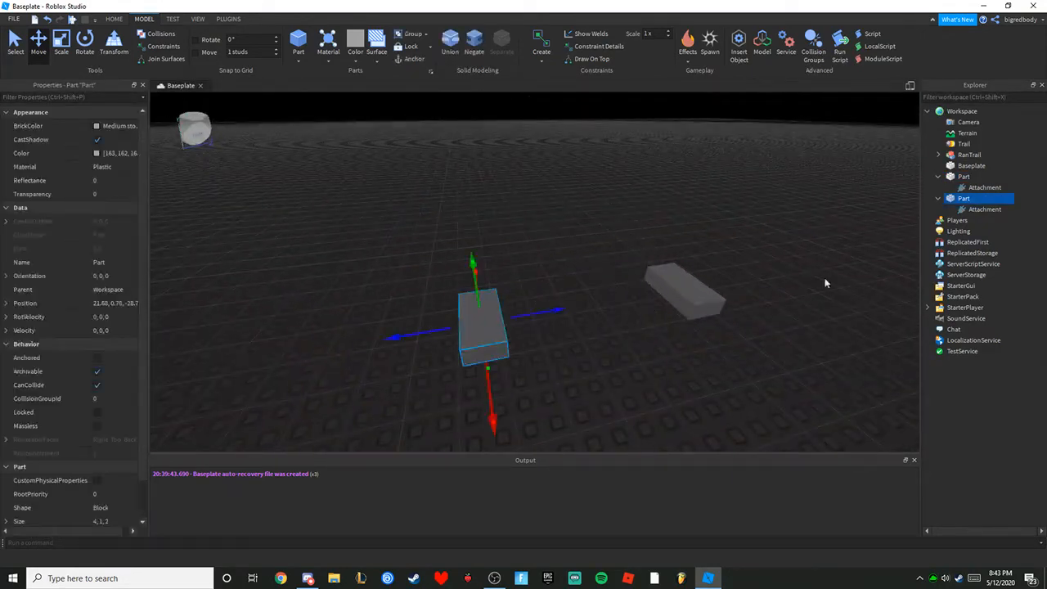
pyautogui.moveTo(704, 223); pyautogui.dragTo(422, 338)
pyautogui.press('w')
pyautogui.press('d')
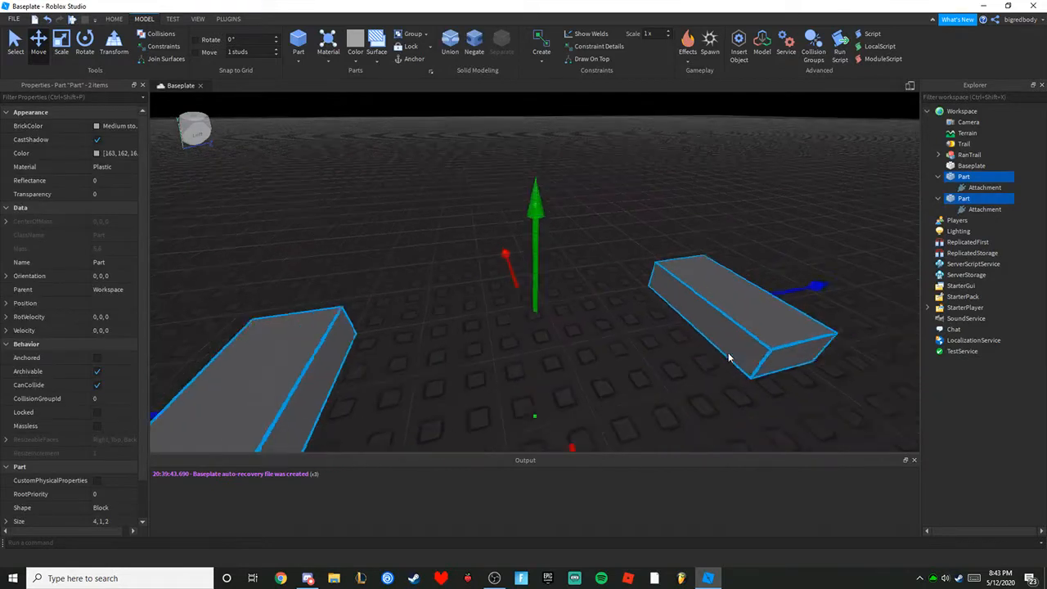
pyautogui.click(595, 344)
pyautogui.press('s')
pyautogui.press('a')
pyautogui.moveTo(596, 348); pyautogui.dragTo(596, 343, button='right')
pyautogui.press('s')
pyautogui.moveTo(702, 236); pyautogui.dragTo(378, 408)
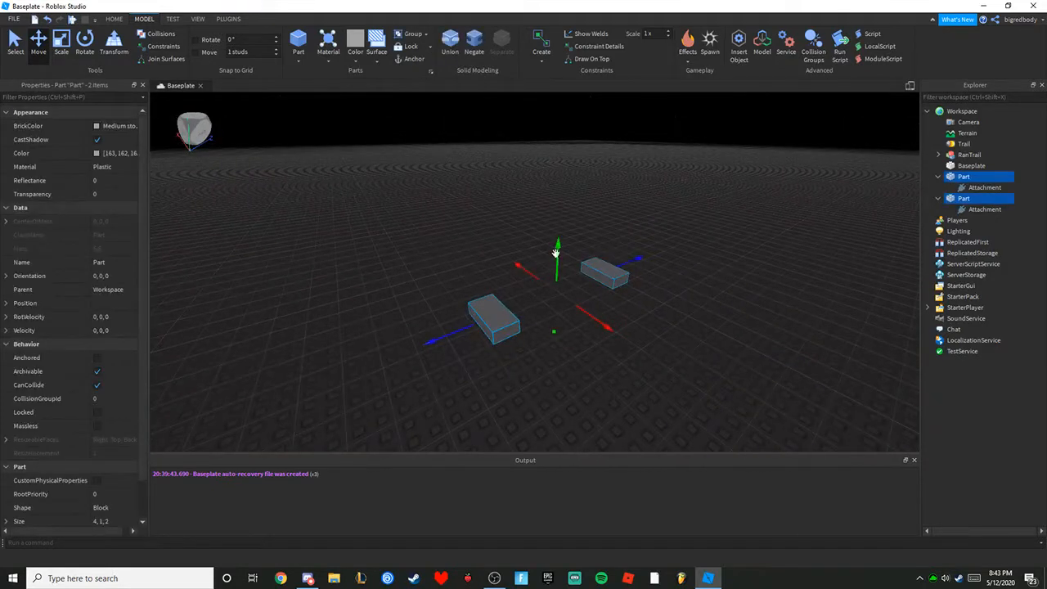
pyautogui.moveTo(556, 251); pyautogui.dragTo(559, 228)
# Move both parts together along the X axis to preview the trail between them.
pyautogui.moveTo(564, 244); pyautogui.dragTo(567, 244, button='right')
pyautogui.press('a')
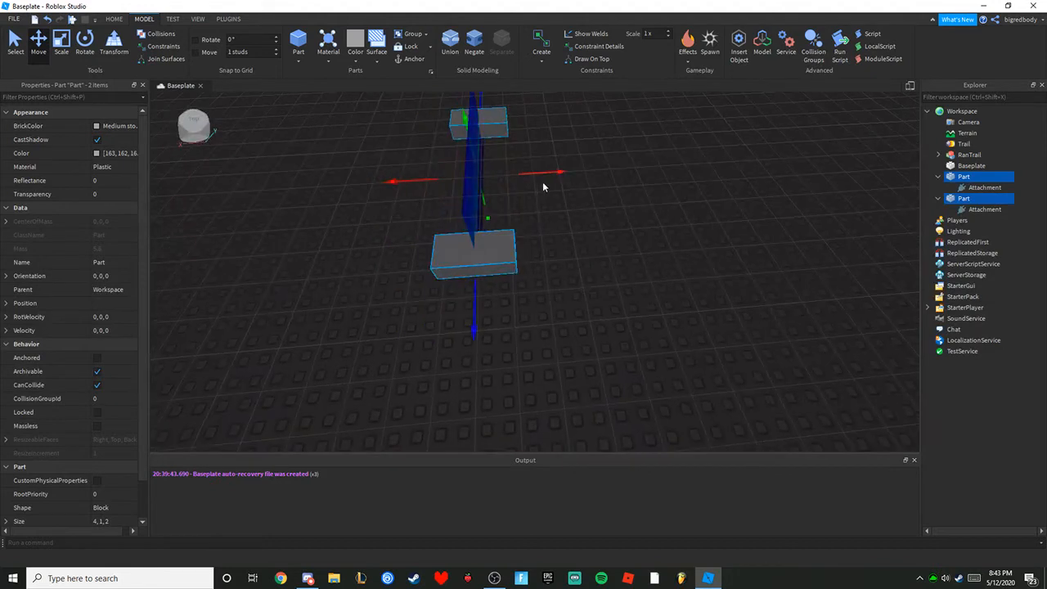
pyautogui.press('d')
pyautogui.press('d')
pyautogui.moveTo(532, 173); pyautogui.dragTo(391, 173)
pyautogui.press('a')
pyautogui.moveTo(378, 205); pyautogui.dragTo(379, 206, button='right')
pyautogui.press('d')
pyautogui.press('w')
# Select one part on its own and move it along the Z axis closer to the other part.
pyautogui.moveTo(788, 274); pyautogui.dragTo(687, 296)
pyautogui.press('a')
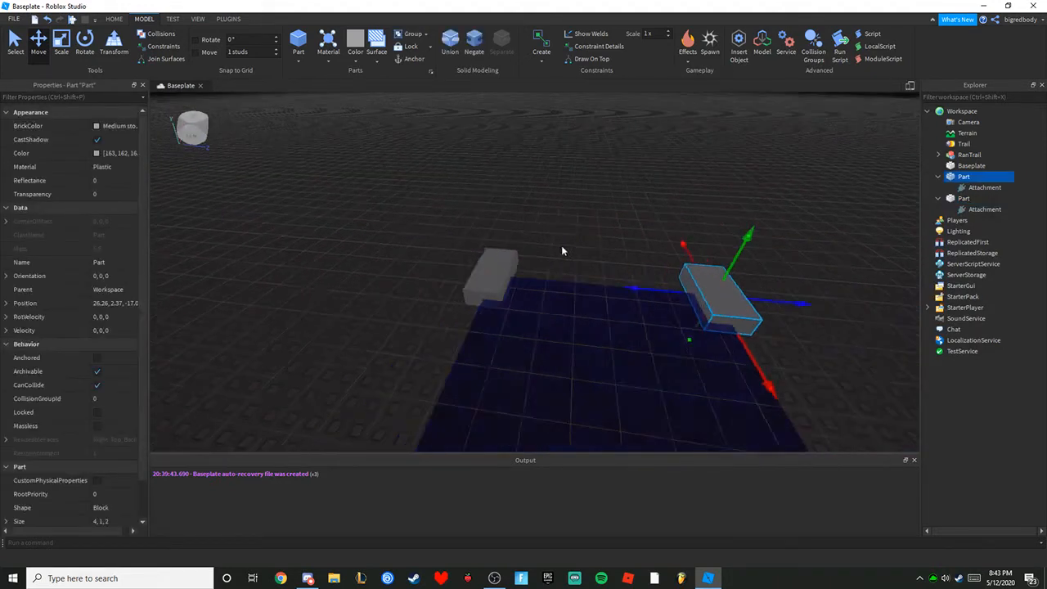
pyautogui.moveTo(624, 291); pyautogui.dragTo(551, 288)
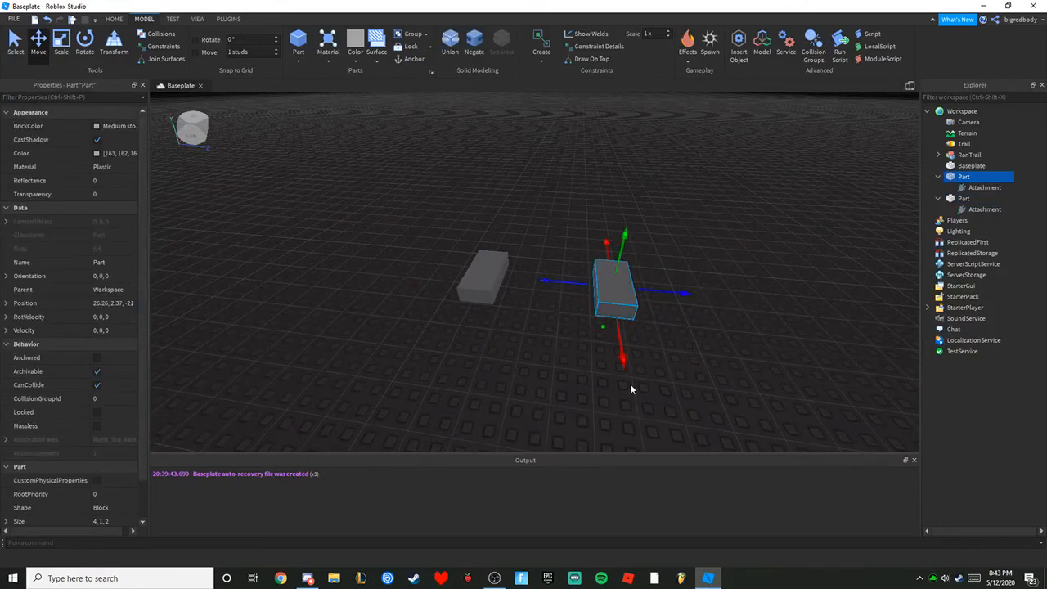
# Select both parts, move them together along the X axis and view the narrower trail from several angles.
pyautogui.moveTo(678, 395); pyautogui.dragTo(358, 200)
pyautogui.moveTo(532, 351)
pyautogui.mouseDown()
pyautogui.moveTo(507, 393)
pyautogui.moveTo(546, 350)
pyautogui.mouseUp()
pyautogui.click(715, 390)
pyautogui.moveTo(716, 390); pyautogui.dragTo(718, 393, button='right')
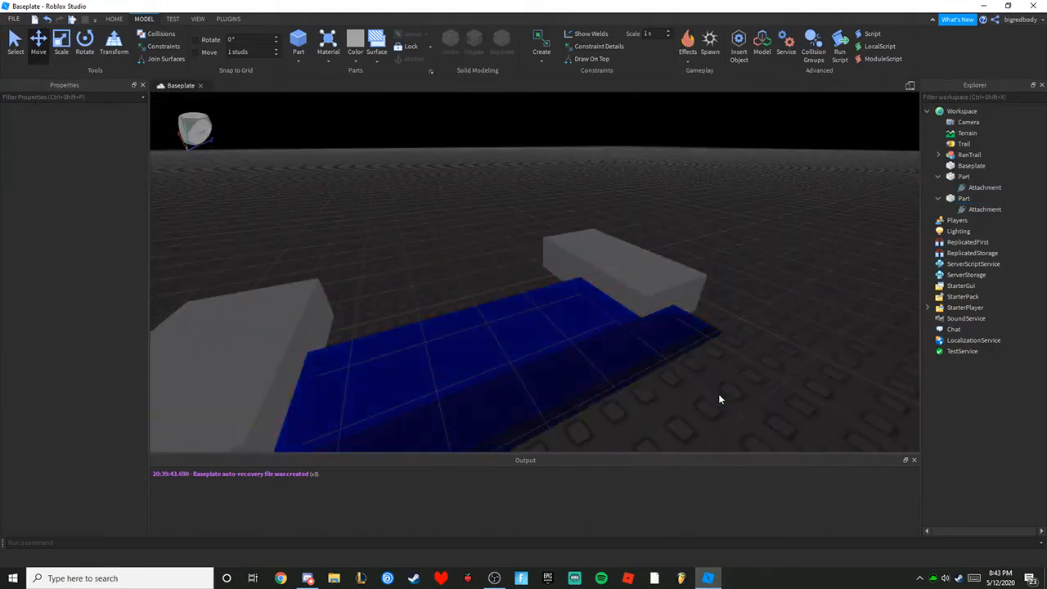
pyautogui.moveTo(770, 362); pyautogui.dragTo(822, 257, button='right')
pyautogui.click(734, 258)
pyautogui.moveTo(734, 258); pyautogui.dragTo(641, 303, button='right')
pyautogui.click(455, 350)
pyautogui.moveTo(641, 303); pyautogui.dragTo(416, 393)
pyautogui.moveTo(416, 393); pyautogui.dragTo(529, 333, button='right')
pyautogui.click(529, 333)
# Insert a Beam effect into the workspace and select the existing Trail.
pyautogui.click(687, 57)
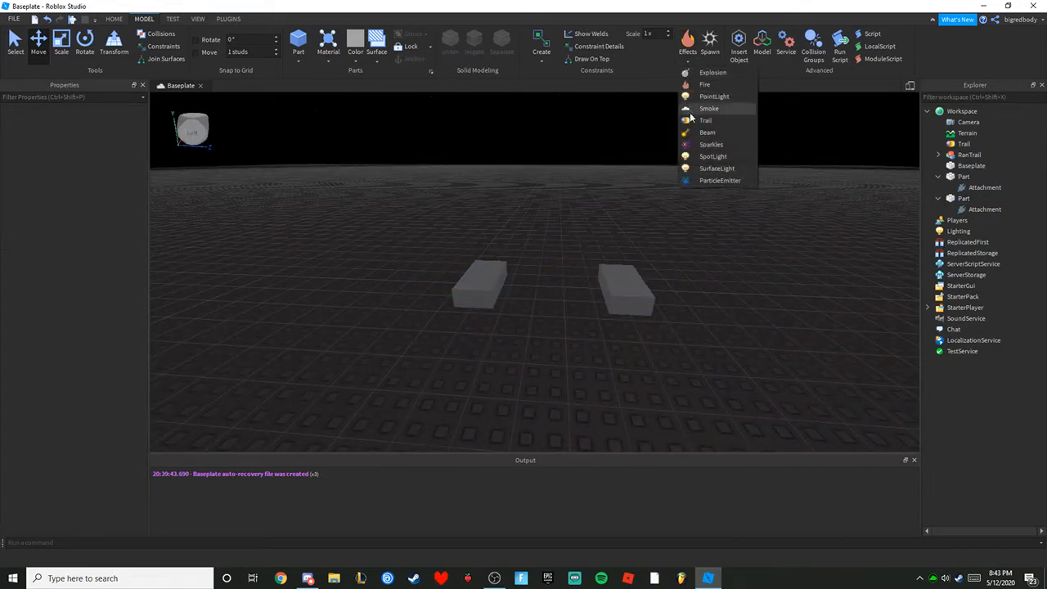
pyautogui.click(708, 132)
pyautogui.click(998, 155)
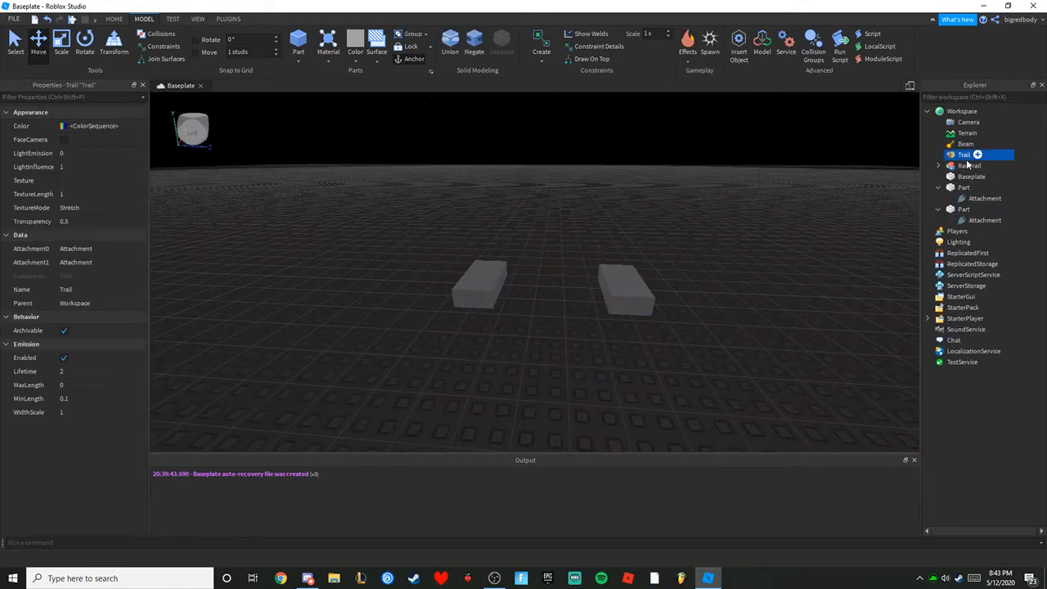
pyautogui.rightClick(949, 157)
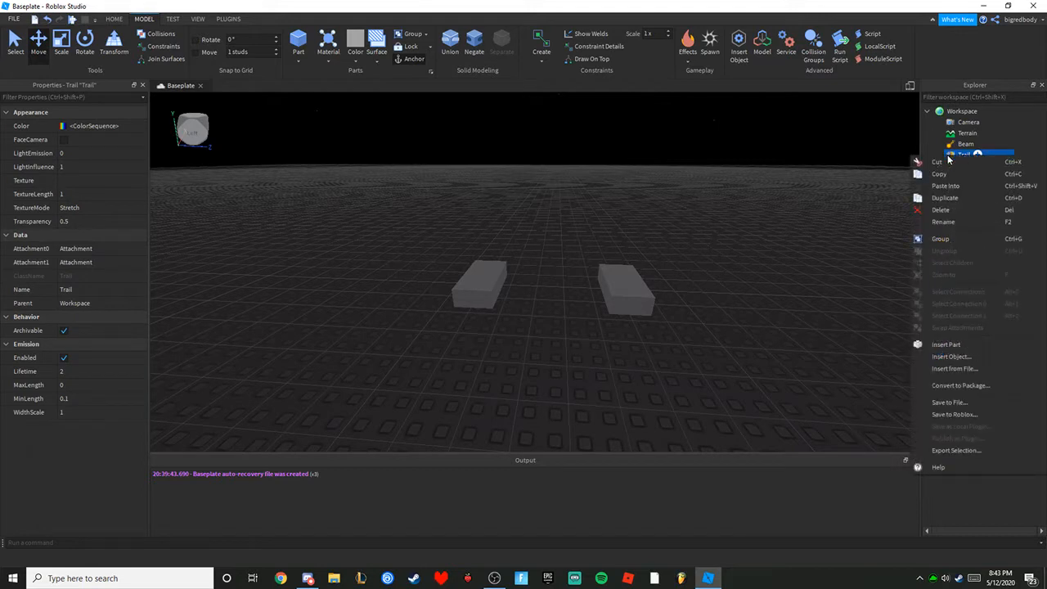
pyautogui.click(963, 146)
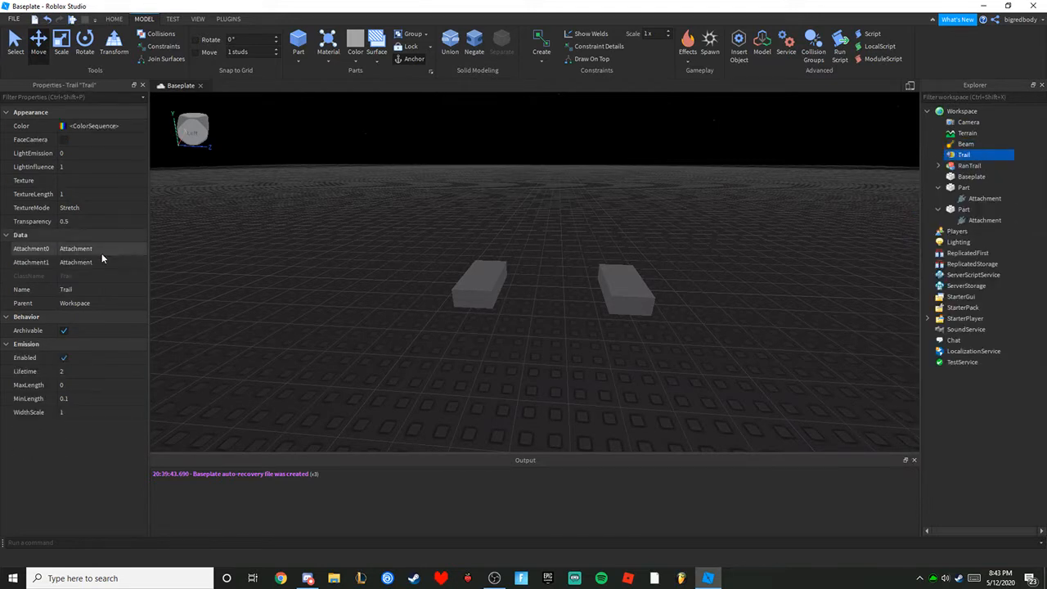
# Clear the Trail's Attachment0 and Attachment1 so it no longer links the two parts.
pyautogui.click(100, 249)
pyautogui.click(139, 249)
pyautogui.click(139, 260)
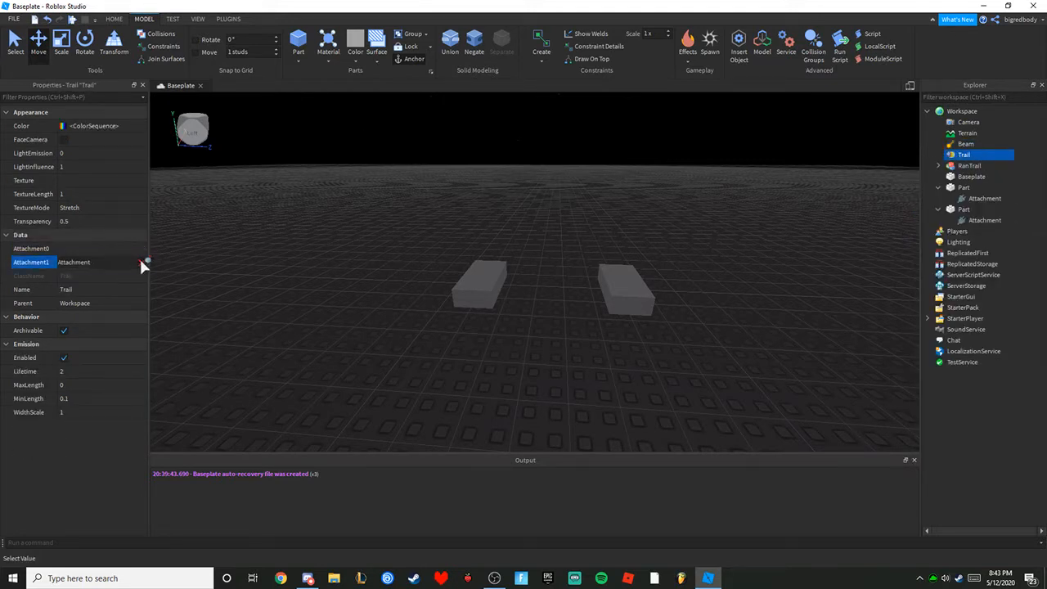
pyautogui.click(144, 260)
# Add a green (#11ff00) keypoint near the middle of the Beam's color sequence.
pyautogui.click(957, 144)
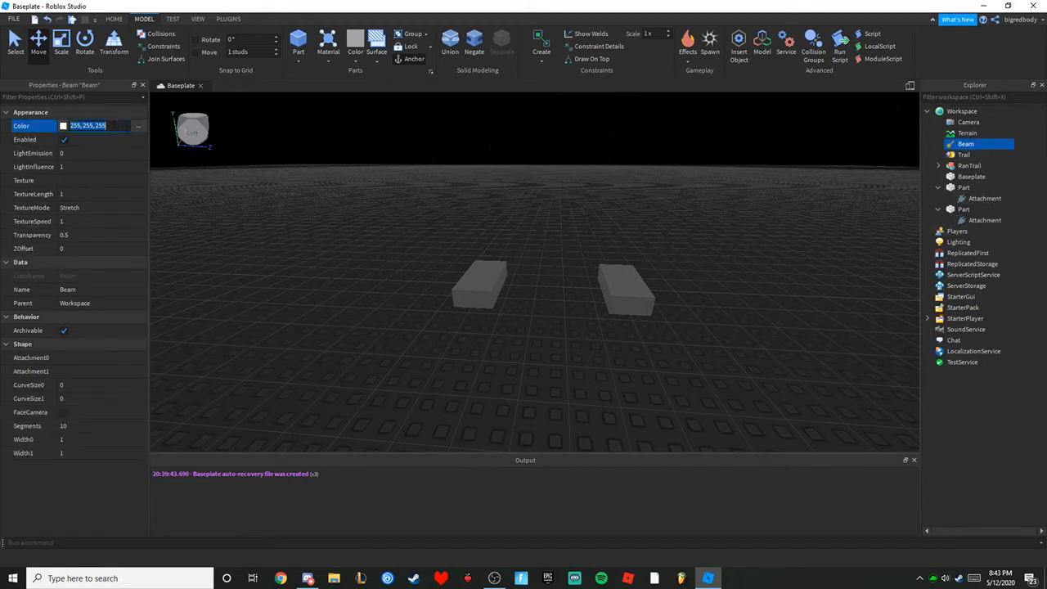
pyautogui.click(137, 130)
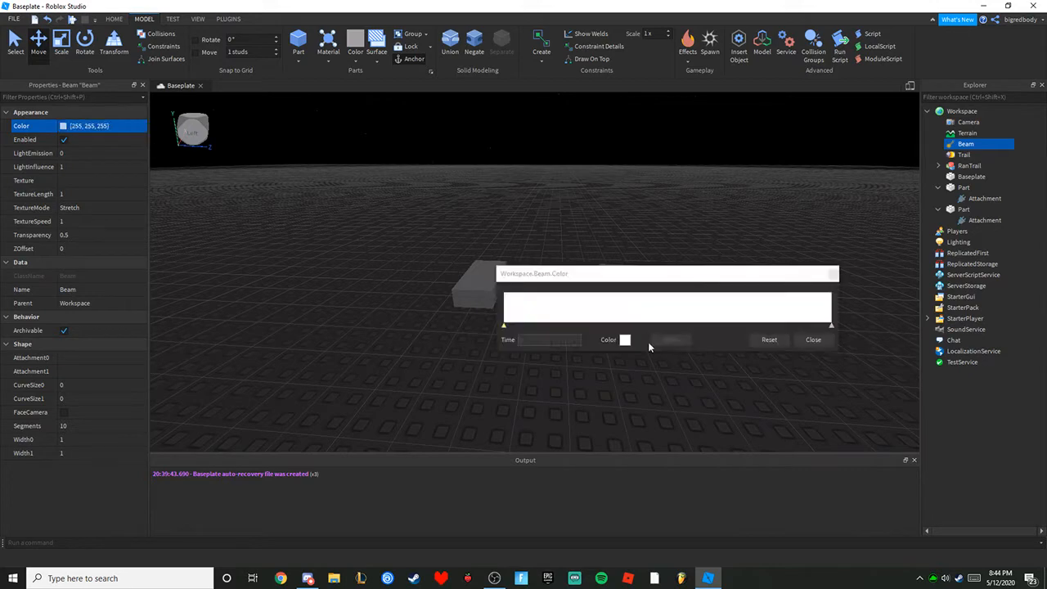
pyautogui.click(525, 313)
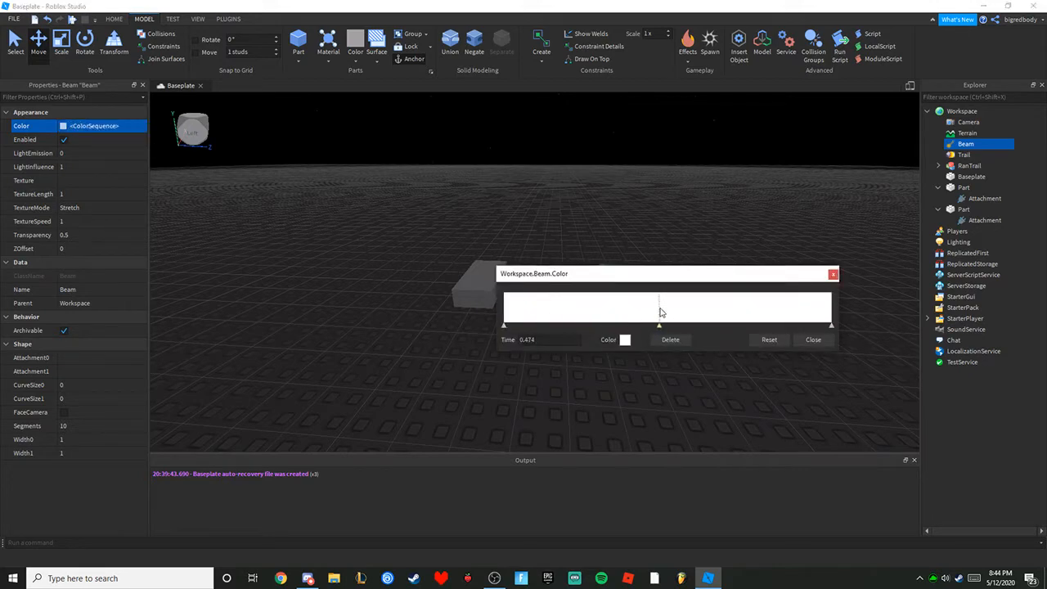
pyautogui.click(625, 340)
pyautogui.click(593, 203)
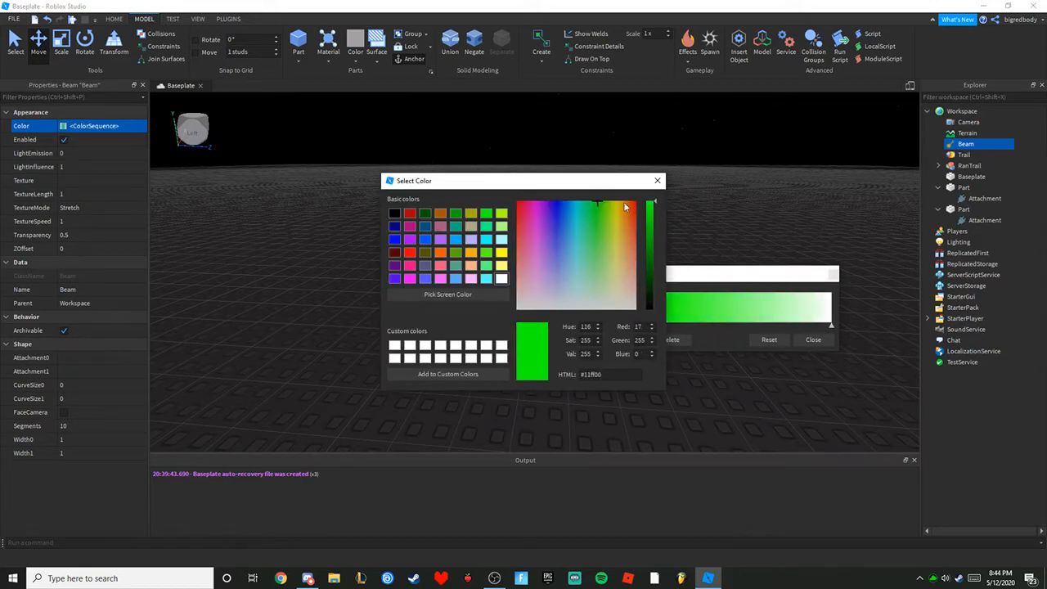
pyautogui.click(657, 181)
# Change the start keypoint of the Beam's color sequence to red (#ff0004).
pyautogui.click(506, 322)
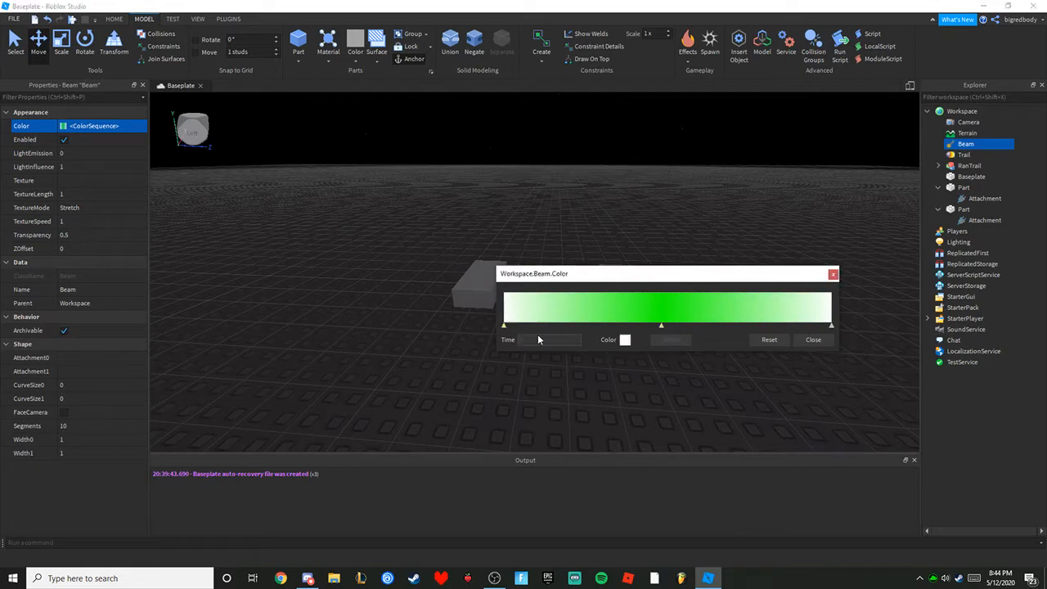
pyautogui.click(625, 339)
pyautogui.click(518, 202)
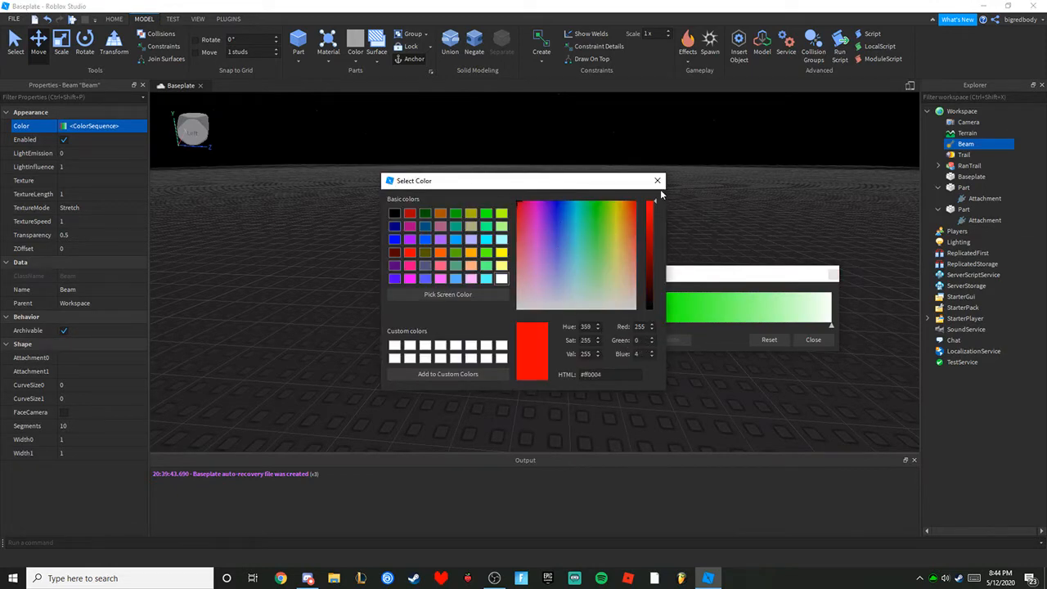
pyautogui.click(657, 181)
# Change the end keypoint of the Beam's color sequence to blue and close the sequence editor.
pyautogui.click(830, 326)
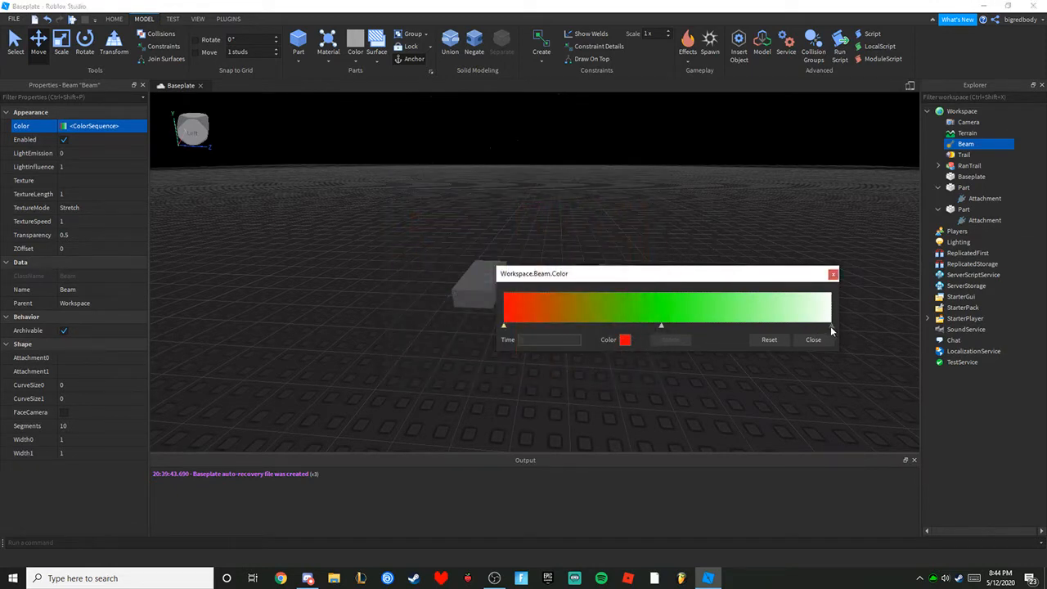
pyautogui.click(625, 340)
pyautogui.click(558, 203)
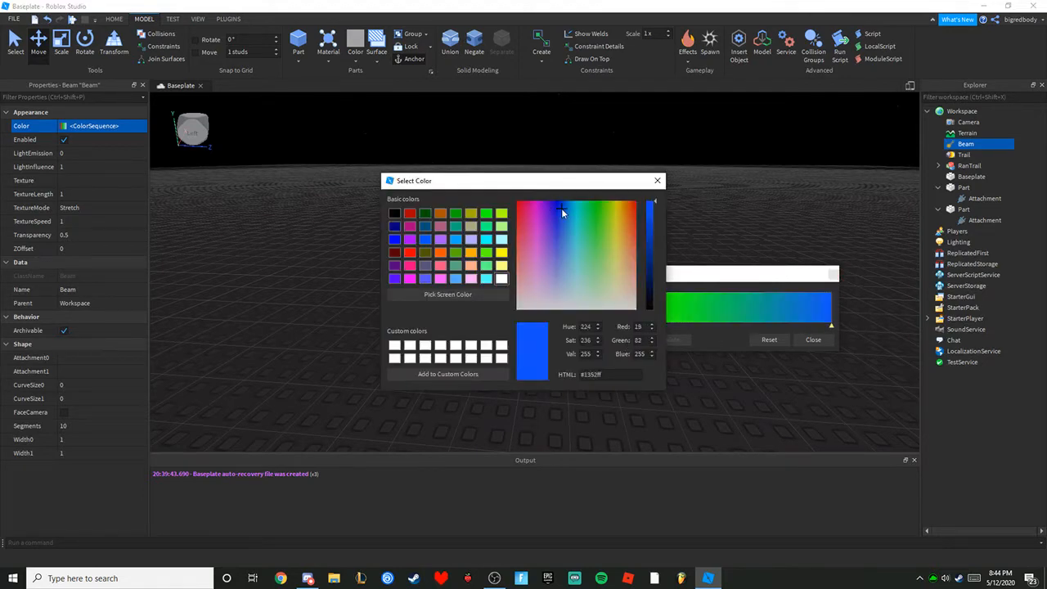
pyautogui.click(657, 180)
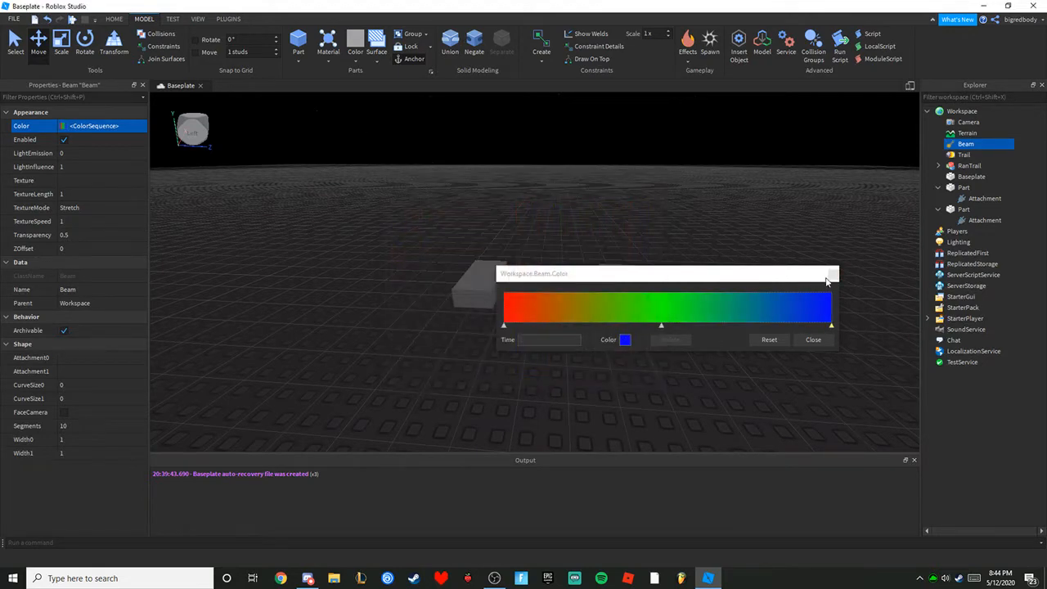
pyautogui.click(831, 275)
# Assign the first part's attachment as the Beam's Attachment0 and the second part's attachment as its Attachment1.
pyautogui.moveTo(438, 243); pyautogui.dragTo(654, 315)
pyautogui.moveTo(643, 309); pyautogui.dragTo(453, 328, button='right')
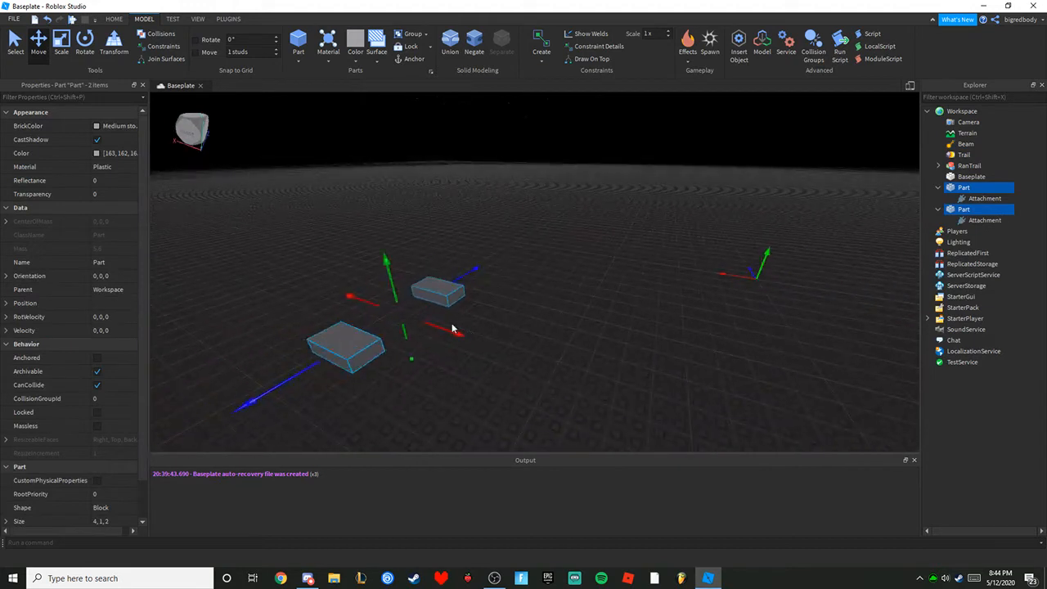
pyautogui.click(966, 143)
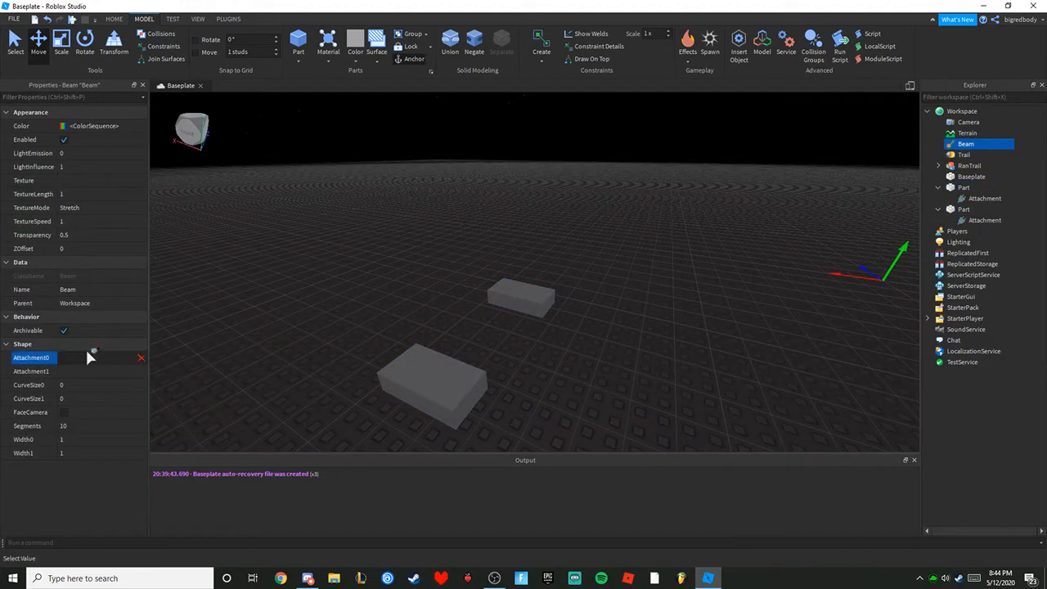
pyautogui.click(976, 198)
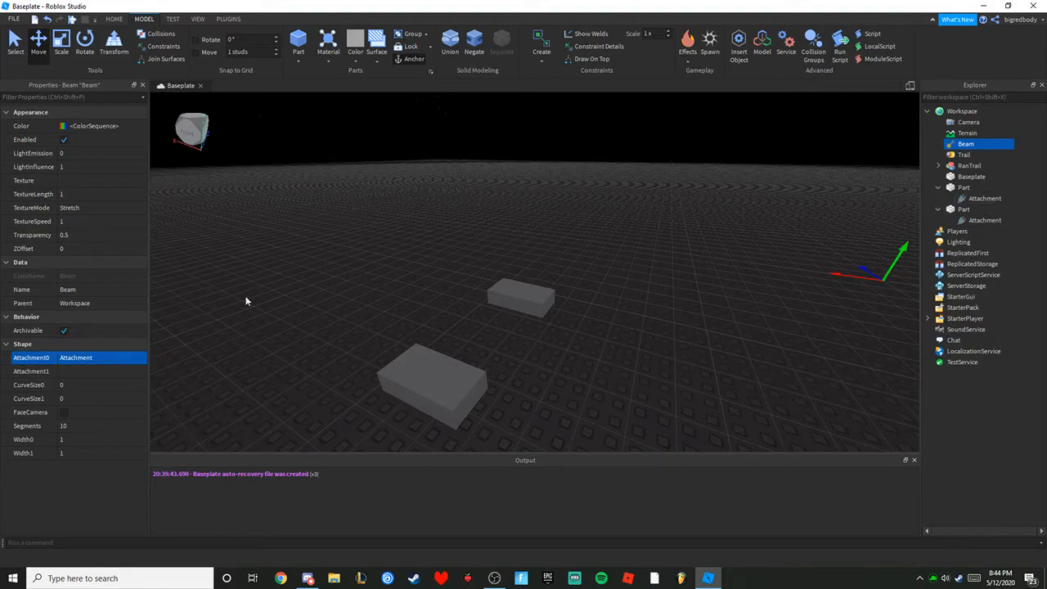
pyautogui.click(72, 372)
pyautogui.click(964, 223)
# Select both parts and raise them together to preview the red-green-blue beam between them.
pyautogui.click(666, 334)
pyautogui.moveTo(666, 333); pyautogui.dragTo(638, 283, button='right')
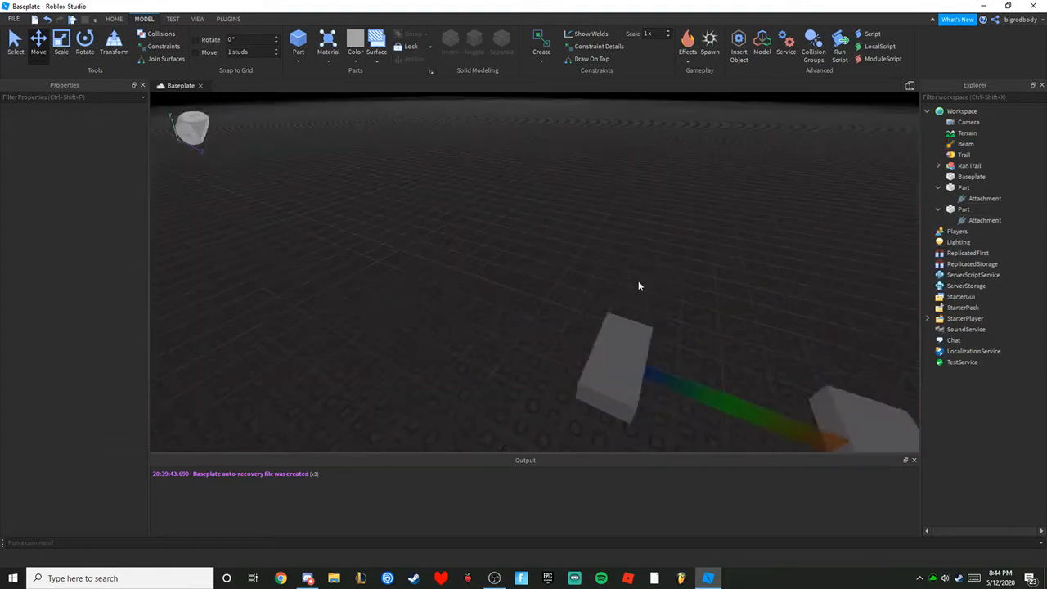
pyautogui.scroll(-3, 655, 299)
pyautogui.moveTo(699, 330); pyautogui.dragTo(524, 384)
pyautogui.moveTo(523, 385); pyautogui.dragTo(524, 344, button='right')
pyautogui.scroll(-3, 523, 343)
pyautogui.moveTo(688, 267); pyautogui.dragTo(467, 360)
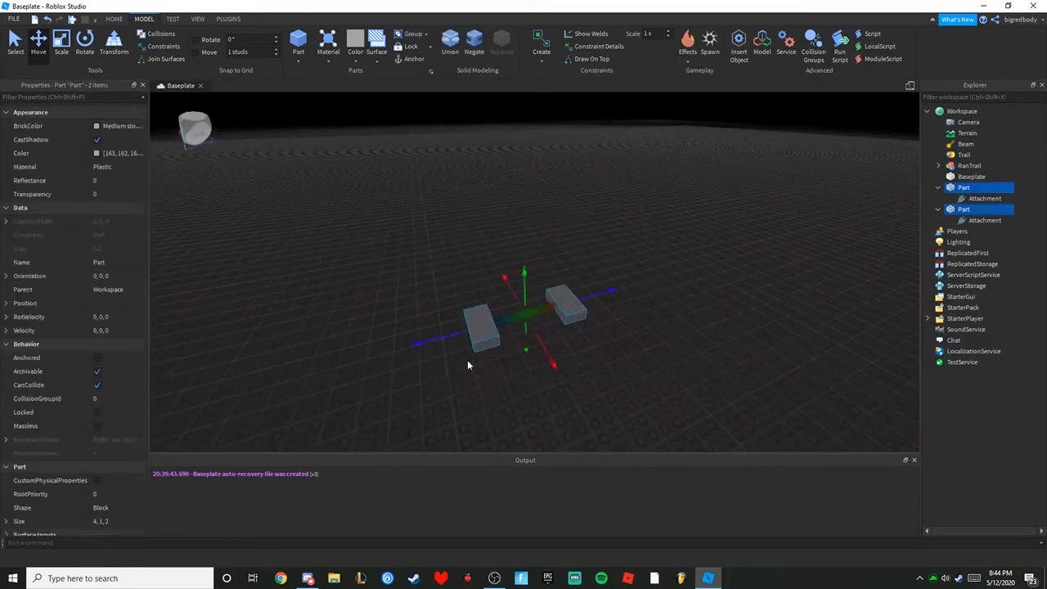
pyautogui.moveTo(467, 360); pyautogui.dragTo(562, 335, button='right')
pyautogui.scroll(2, 562, 335)
pyautogui.moveTo(514, 355)
pyautogui.mouseDown()
pyautogui.moveTo(513, 317)
pyautogui.moveTo(517, 350)
pyautogui.mouseUp()
pyautogui.press('s')
pyautogui.press('a')
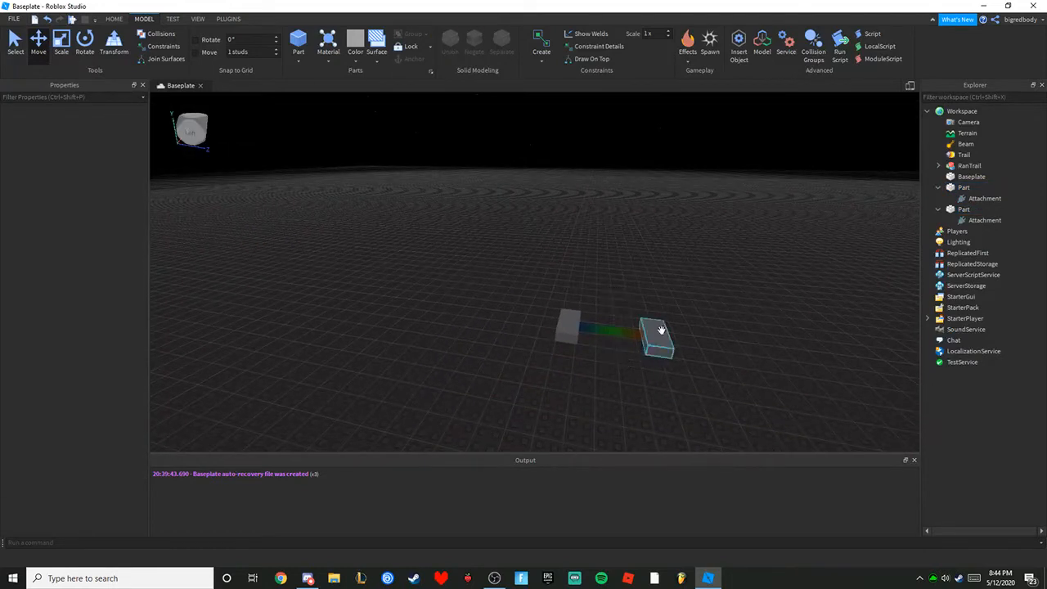
pyautogui.press('d')
pyautogui.moveTo(707, 282); pyautogui.dragTo(398, 365)
pyautogui.moveTo(554, 314); pyautogui.dragTo(564, 216)
# Examine the beam between the two raised parts from several distances and angles.
pyautogui.click(743, 290)
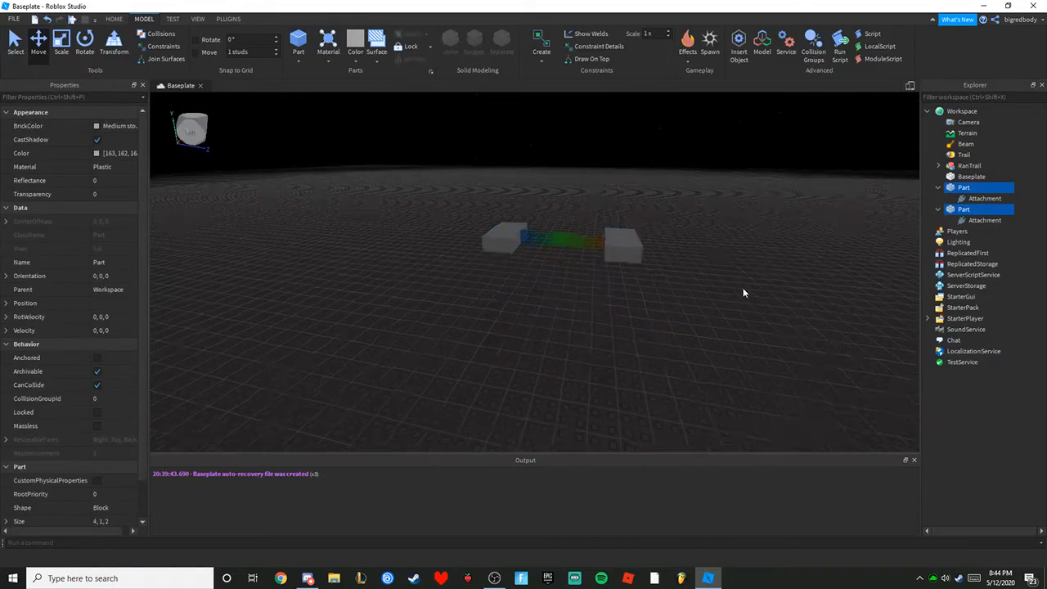
pyautogui.press('w')
pyautogui.moveTo(743, 289); pyautogui.dragTo(713, 289, button='right')
pyautogui.press('w')
pyautogui.click(742, 288)
pyautogui.press('s')
pyautogui.click(713, 289)
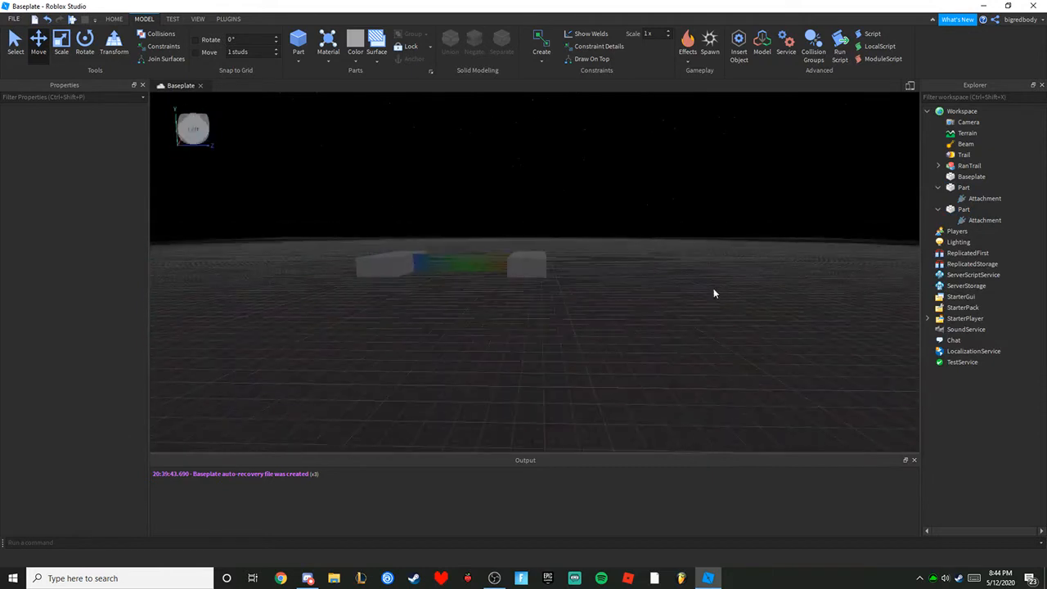
pyautogui.moveTo(626, 211); pyautogui.dragTo(243, 306)
pyautogui.press('a')
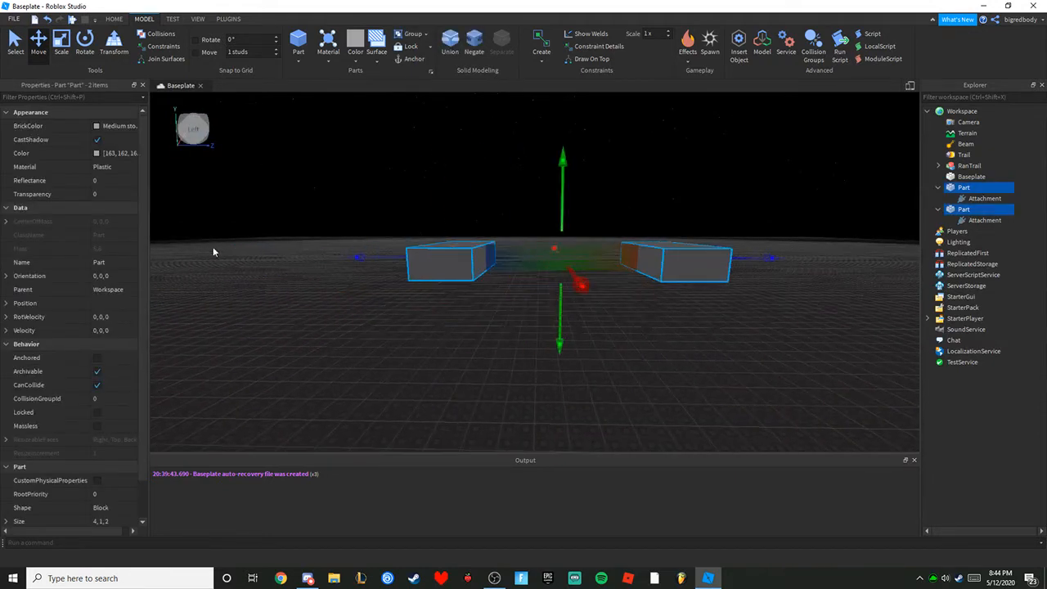
pyautogui.press('s')
pyautogui.moveTo(481, 249); pyautogui.dragTo(483, 260, button='right')
pyautogui.press('s')
pyautogui.press('w')
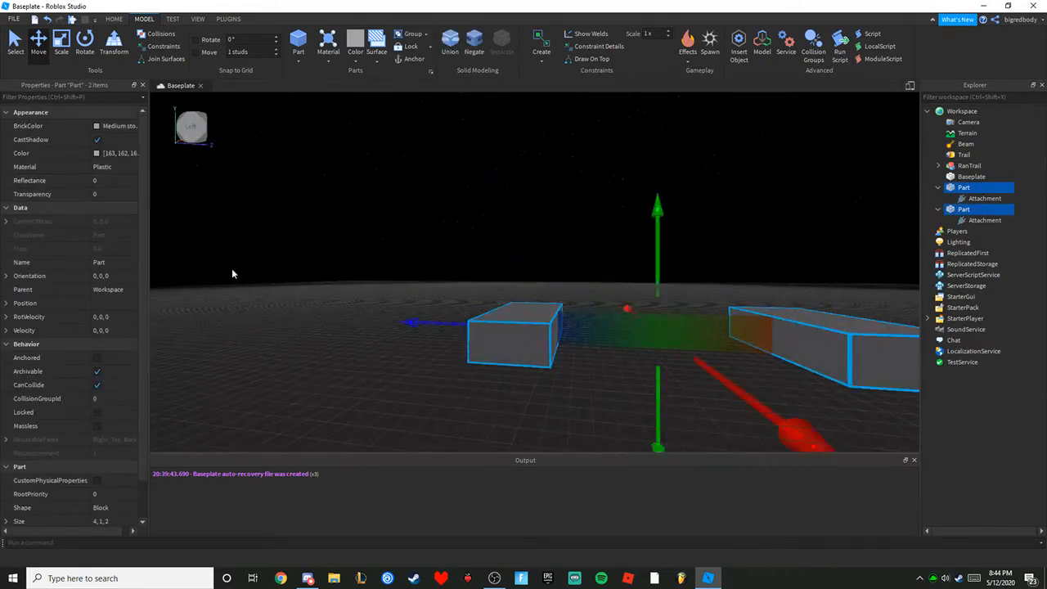
pyautogui.press('s')
pyautogui.press('s')
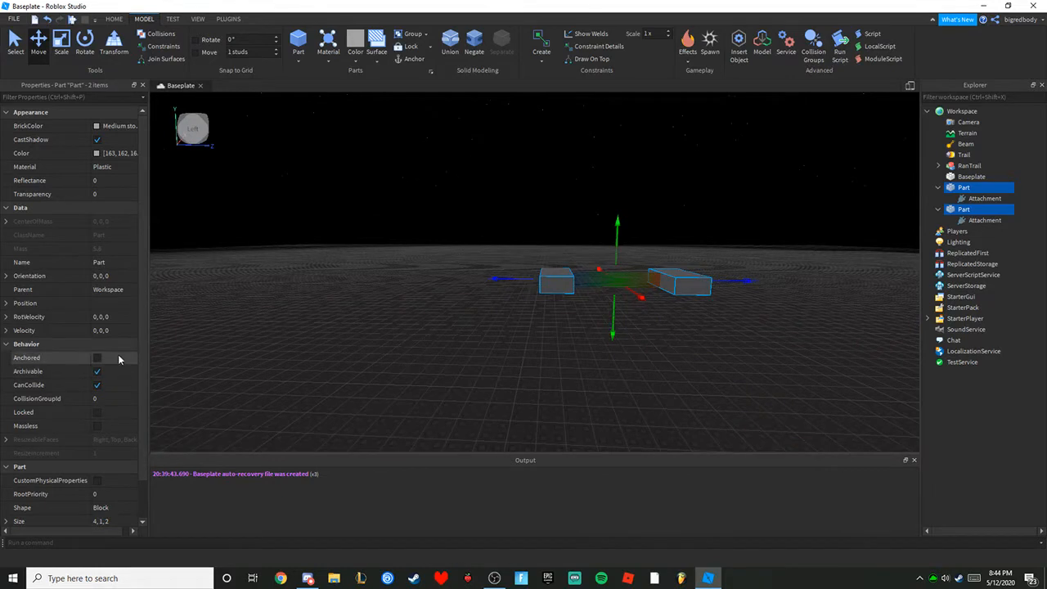
# Select the Beam, try a LightEmission of 1, and settle on a LightEmission of 0.5.
pyautogui.click(961, 155)
pyautogui.click(965, 144)
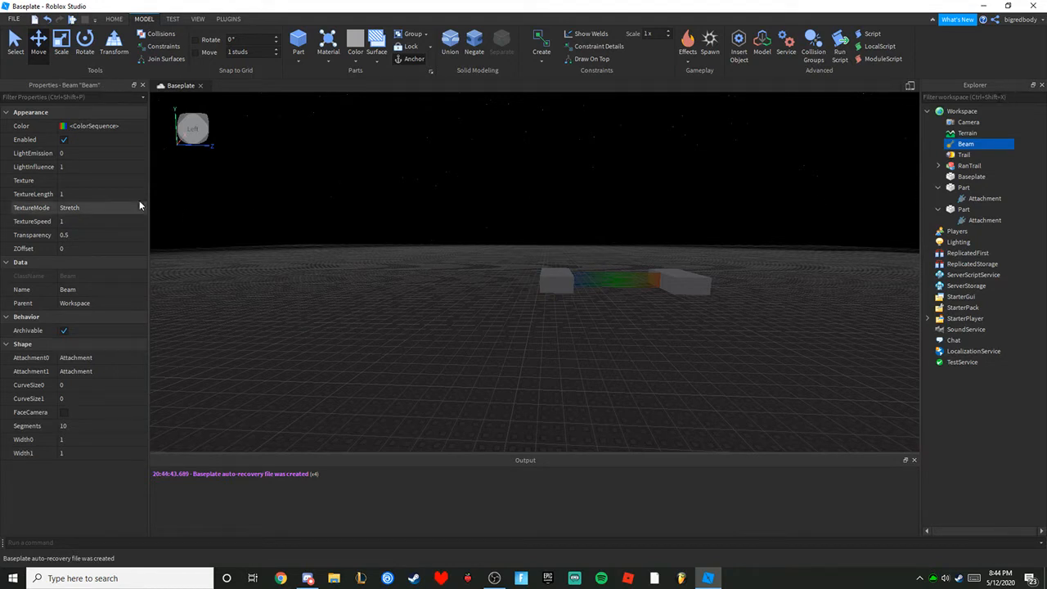
pyautogui.click(90, 153)
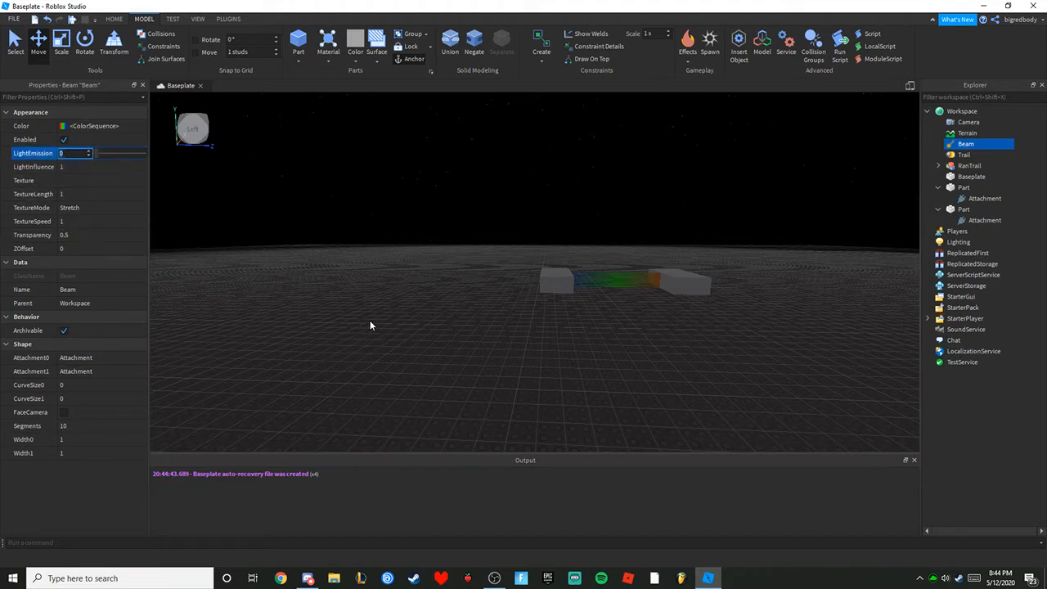
pyautogui.write('1')
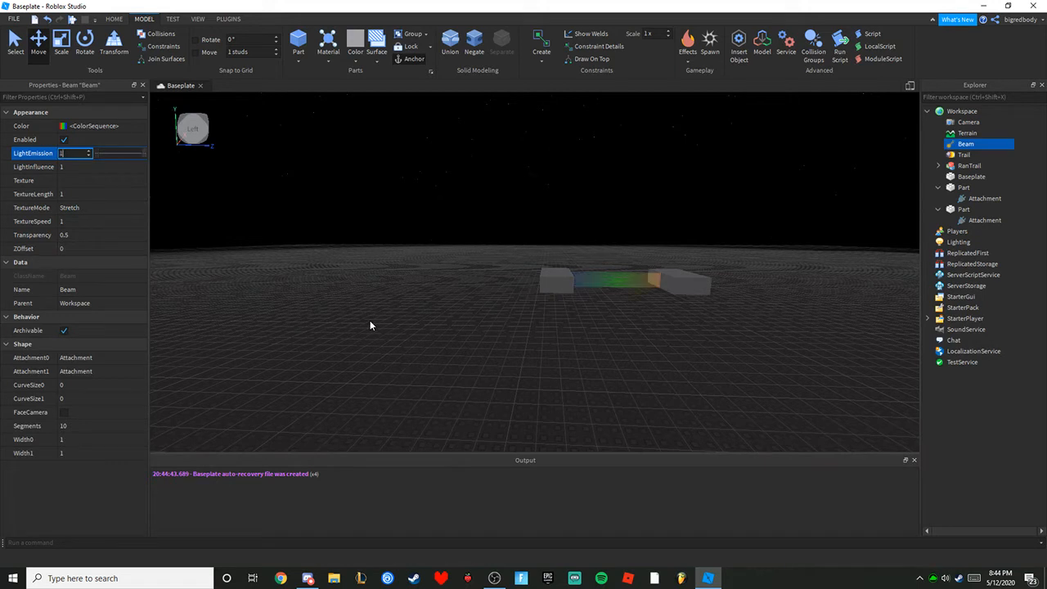
pyautogui.press('Return')
pyautogui.scroll(5, 620, 415)
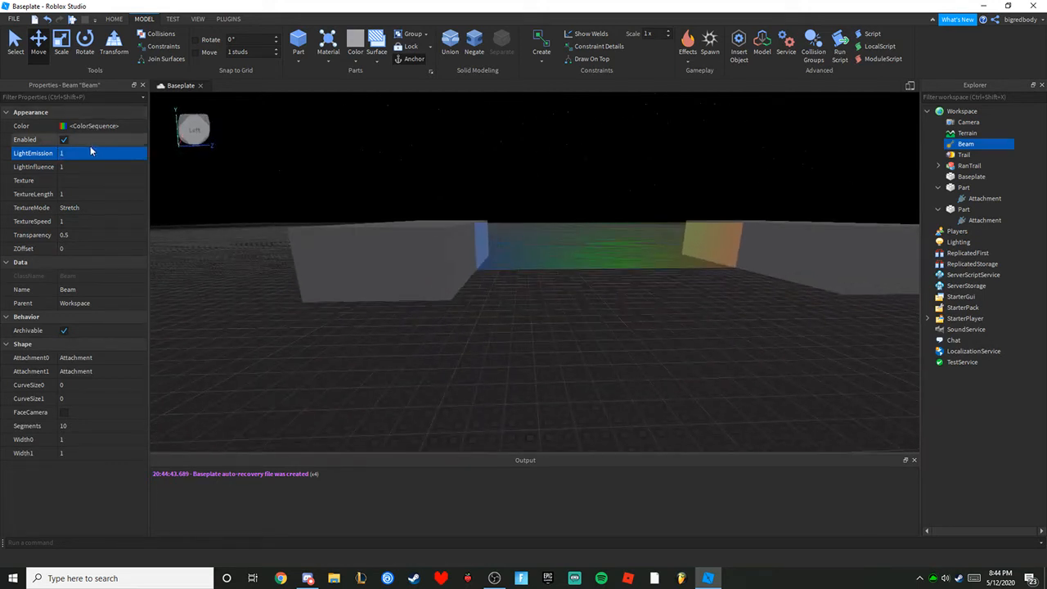
pyautogui.write('0.5')
pyautogui.press('Return')
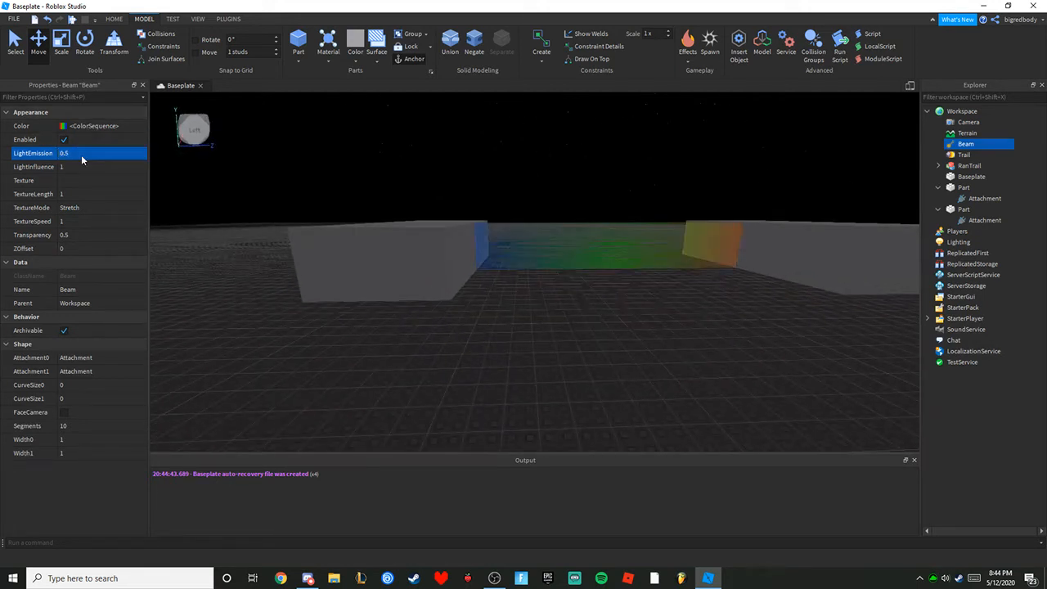
# Set the Beam's LightInfluence to 0.5.
pyautogui.click(89, 167)
pyautogui.write('0.5')
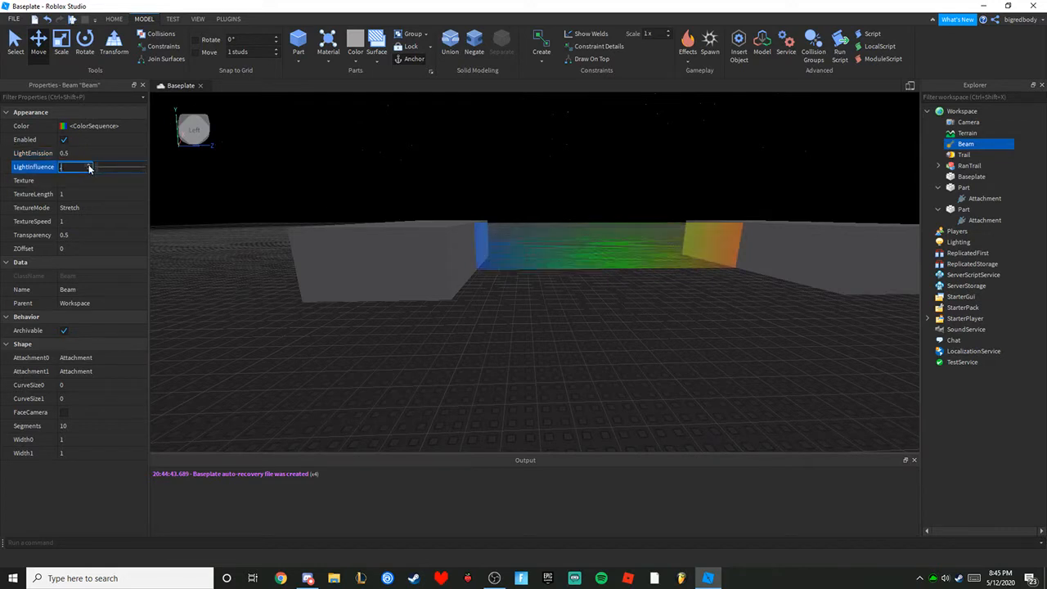
pyautogui.press('Return')
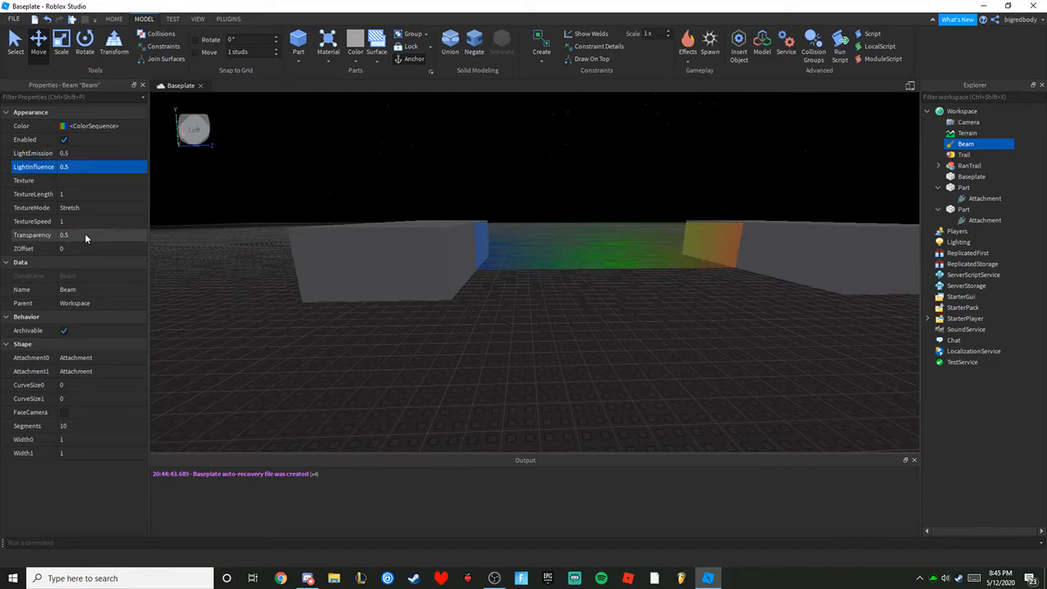
# Set the Beam's Width0 to 100 and enlarge Width1 to match.
pyautogui.click(62, 439)
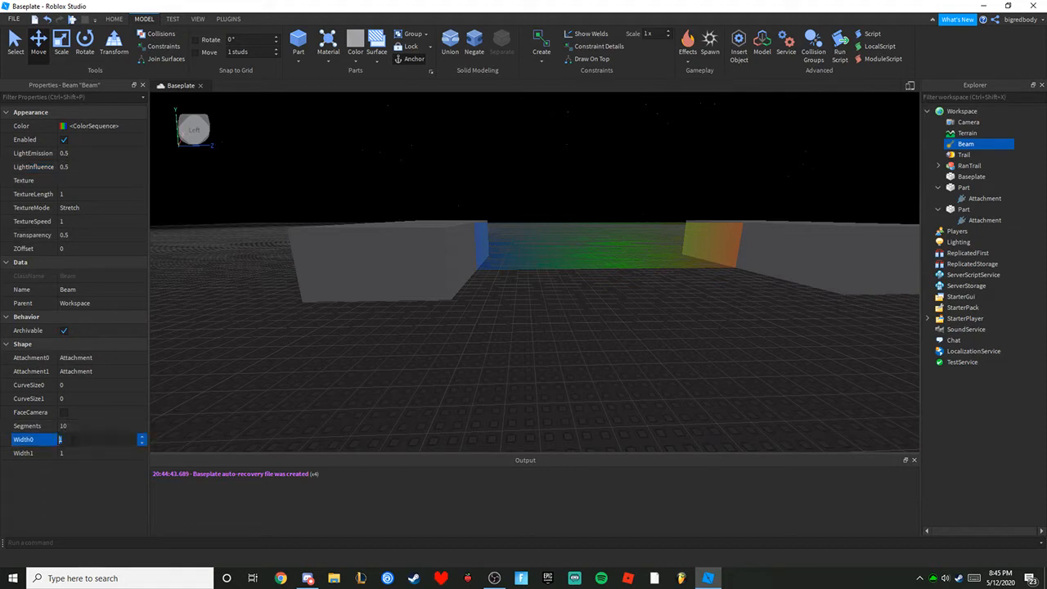
pyautogui.press('Return')
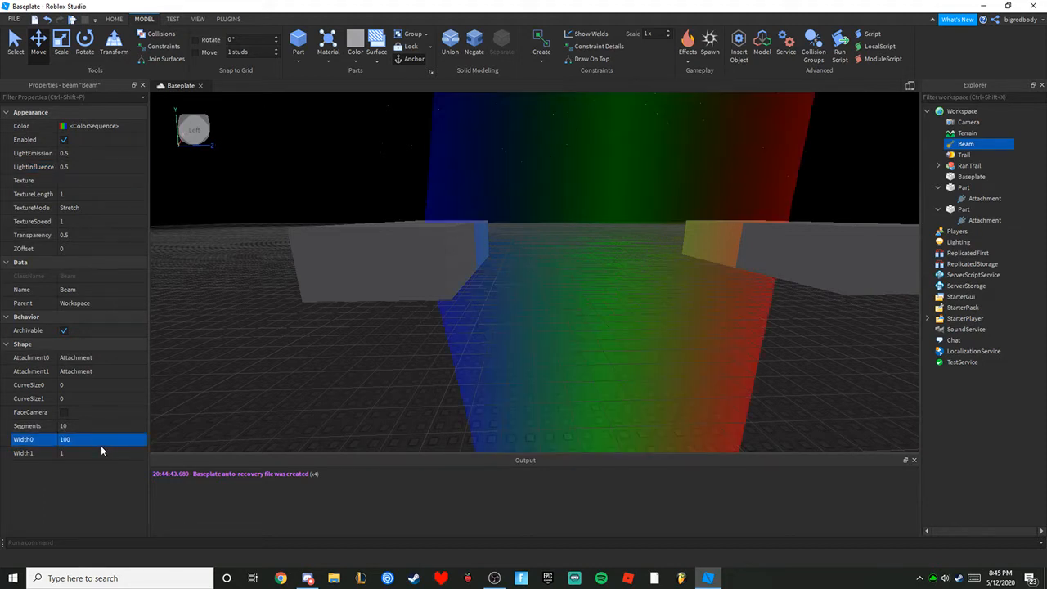
pyautogui.scroll(-10, 437, 442)
pyautogui.moveTo(437, 442); pyautogui.dragTo(497, 353, button='right')
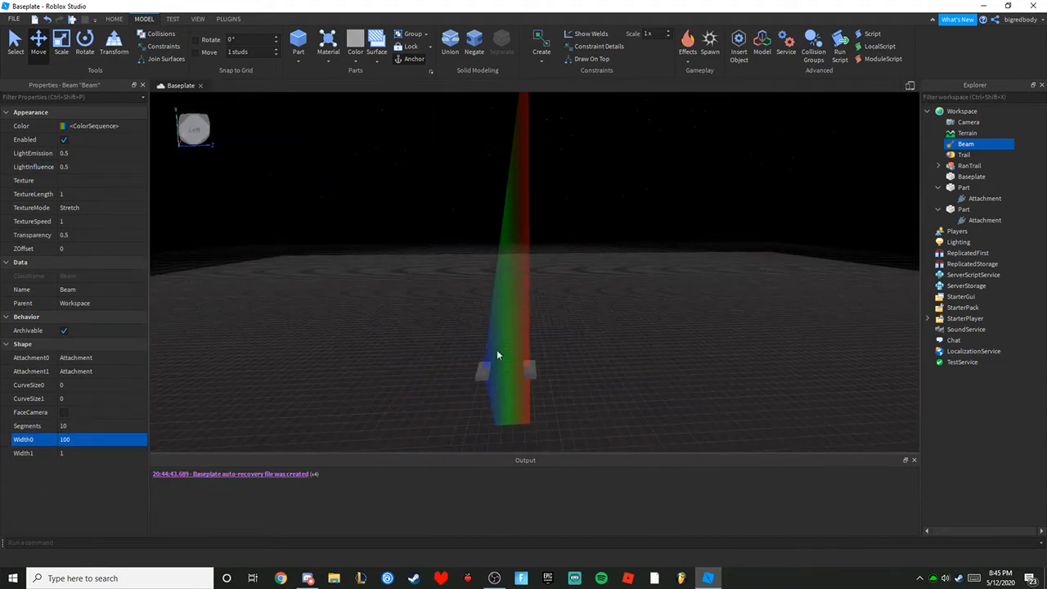
pyautogui.click(71, 453)
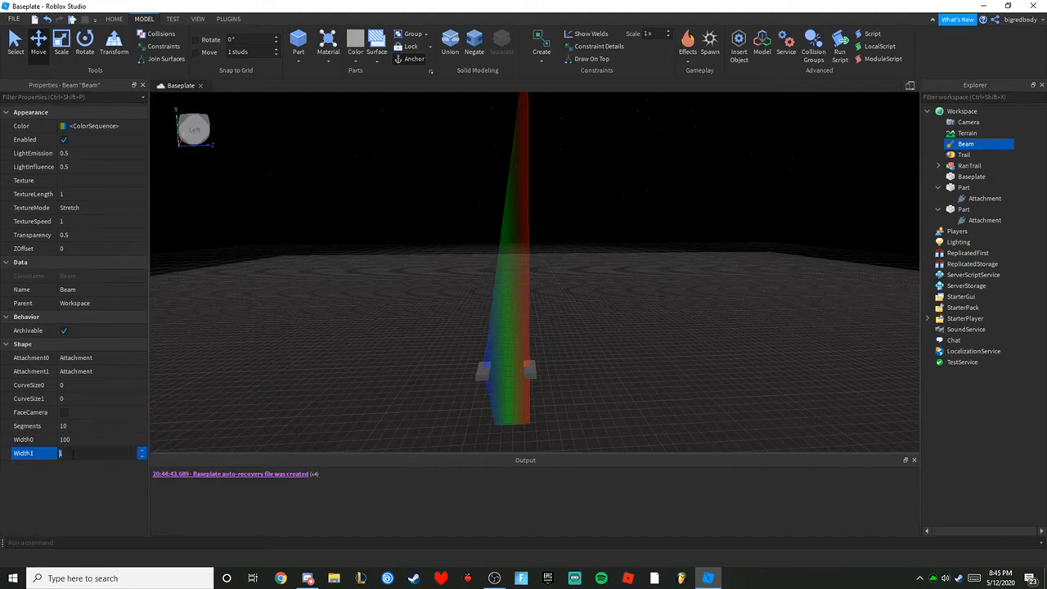
pyautogui.press('Return')
# Examine the widened beam between the two parts from farther away and from the opposite side.
pyautogui.scroll(-4, 462, 317)
pyautogui.moveTo(466, 315); pyautogui.dragTo(565, 187)
pyautogui.scroll(-2, 554, 345)
pyautogui.moveTo(618, 248); pyautogui.dragTo(623, 251, button='right')
pyautogui.click(622, 250)
pyautogui.press('w')
pyautogui.moveTo(750, 241); pyautogui.dragTo(543, 309)
pyautogui.click(639, 280)
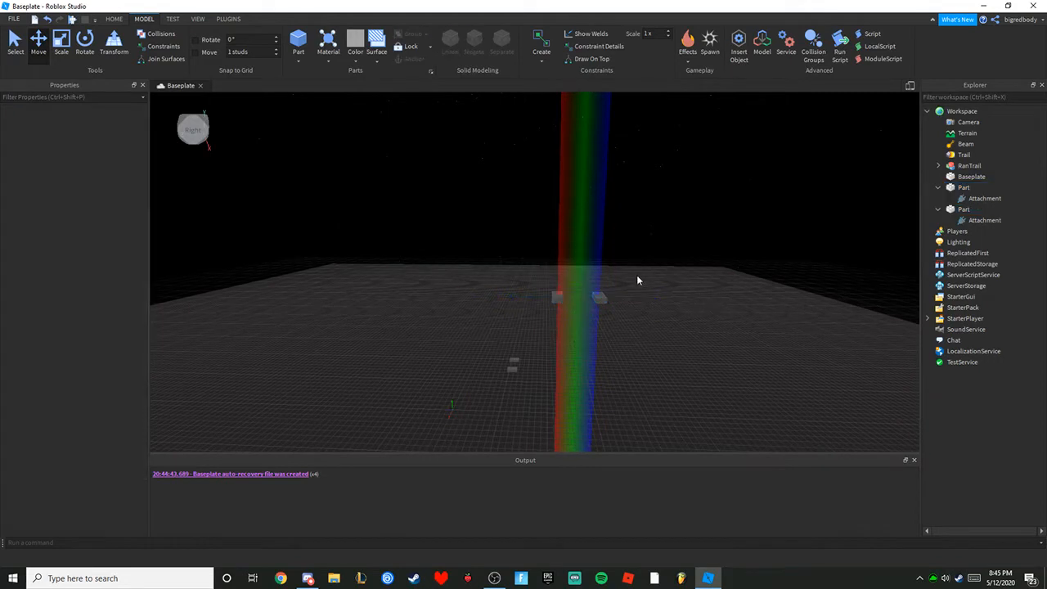
# Move the part at the beam's blue end outward along the Z axis to stretch the beam.
pyautogui.click(597, 300)
pyautogui.moveTo(642, 299); pyautogui.dragTo(828, 296)
pyautogui.scroll(1, 825, 297)
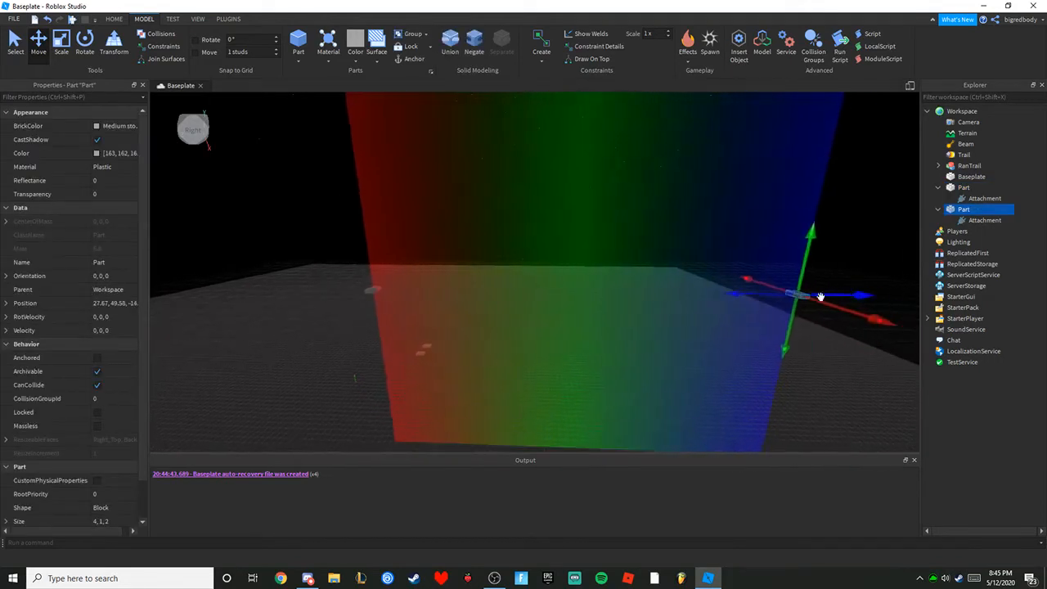
# Examine the stretched beam from several distances and angles.
pyautogui.scroll(-5, 826, 303)
pyautogui.click(840, 338)
pyautogui.moveTo(840, 338); pyautogui.dragTo(813, 256, button='right')
pyautogui.scroll(1, 785, 245)
pyautogui.moveTo(779, 243); pyautogui.dragTo(658, 337)
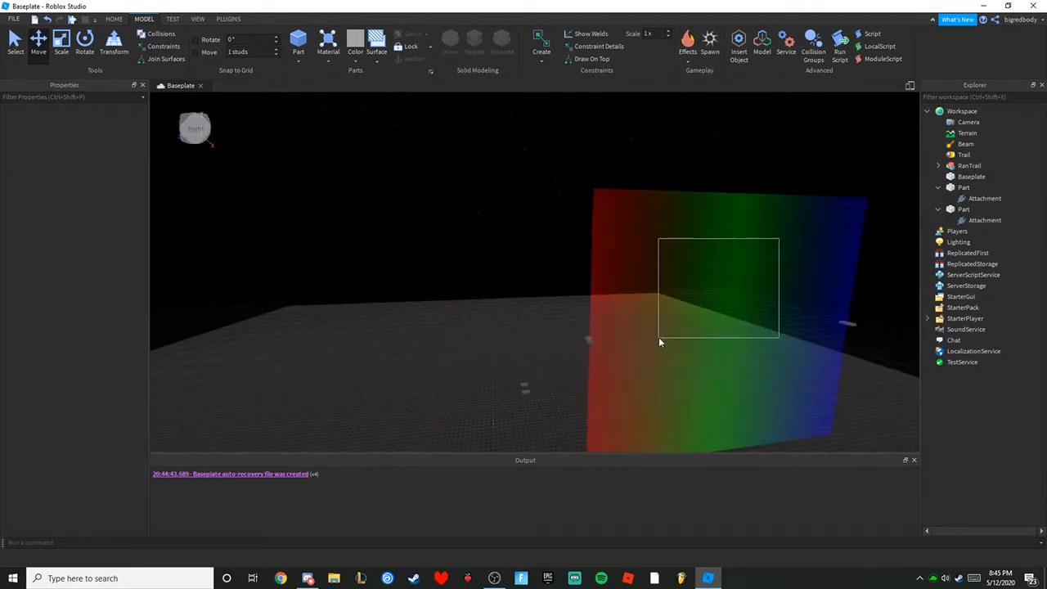
pyautogui.moveTo(837, 285); pyautogui.dragTo(663, 427)
pyautogui.click(663, 426)
pyautogui.moveTo(664, 425); pyautogui.dragTo(676, 371, button='right')
pyautogui.scroll(2, 676, 369)
pyautogui.moveTo(684, 238); pyautogui.dragTo(557, 304)
# Insert a new block part on an empty area of the baseplate.
pyautogui.click(491, 303)
pyautogui.moveTo(491, 305); pyautogui.dragTo(698, 107, button='right')
pyautogui.scroll(3, 698, 107)
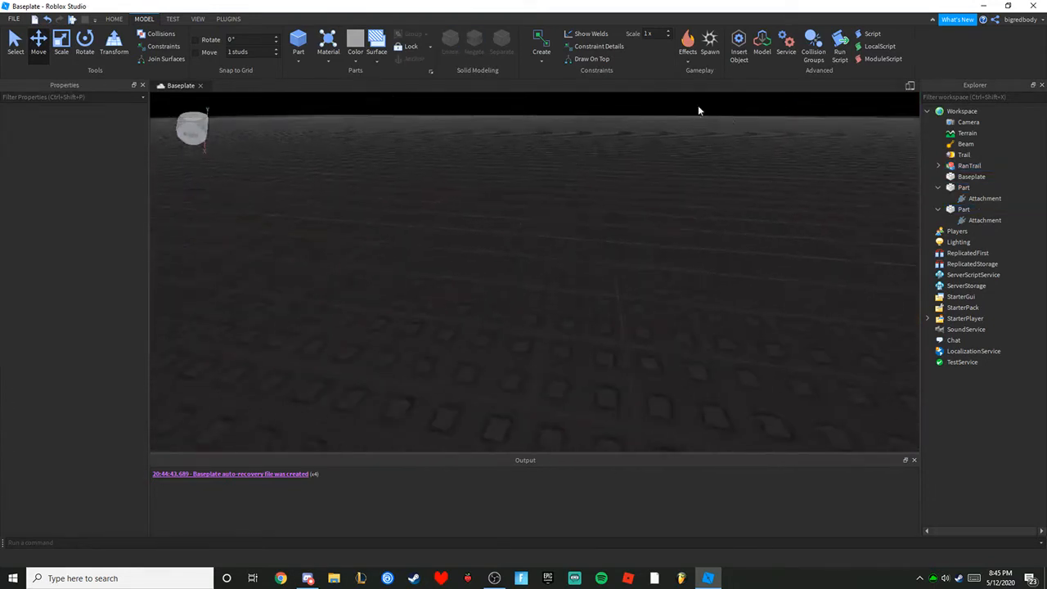
pyautogui.scroll(-3, 697, 107)
pyautogui.click(304, 45)
# Create a Fire effect, parent it to the new part, and view the burning part up close.
pyautogui.click(692, 63)
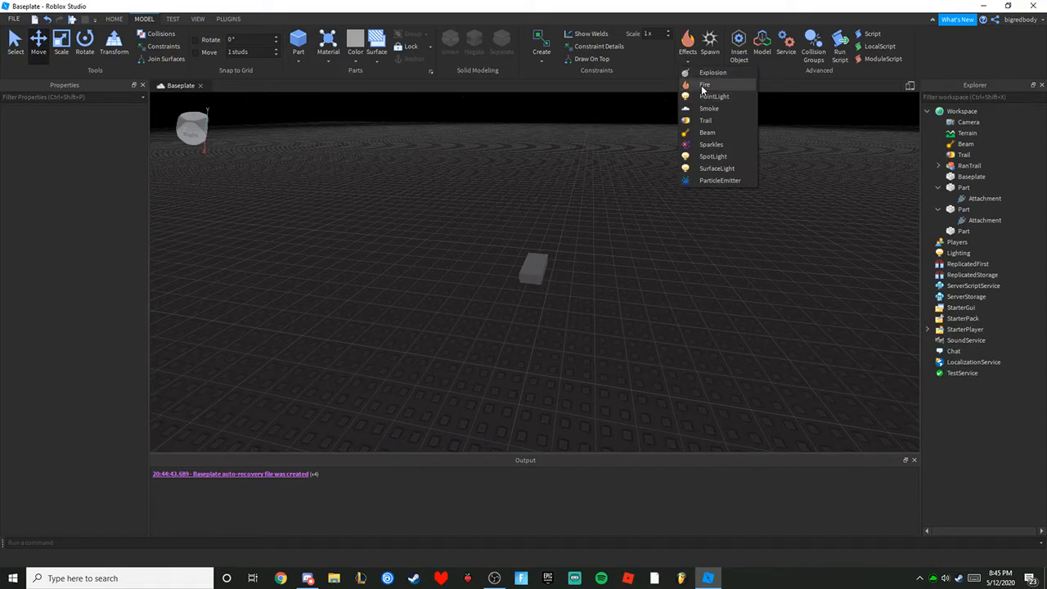
pyautogui.click(703, 85)
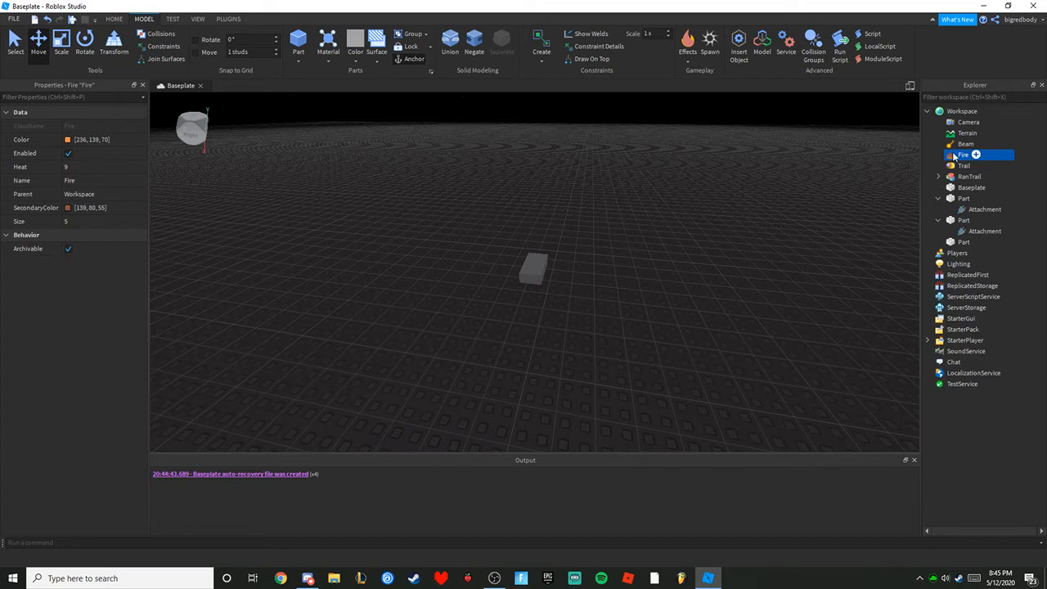
pyautogui.moveTo(955, 158); pyautogui.dragTo(964, 232)
pyautogui.click(535, 269)
pyautogui.scroll(4, 540, 275)
pyautogui.click(534, 275)
pyautogui.moveTo(569, 319); pyautogui.dragTo(534, 299, button='right')
pyautogui.click(704, 268)
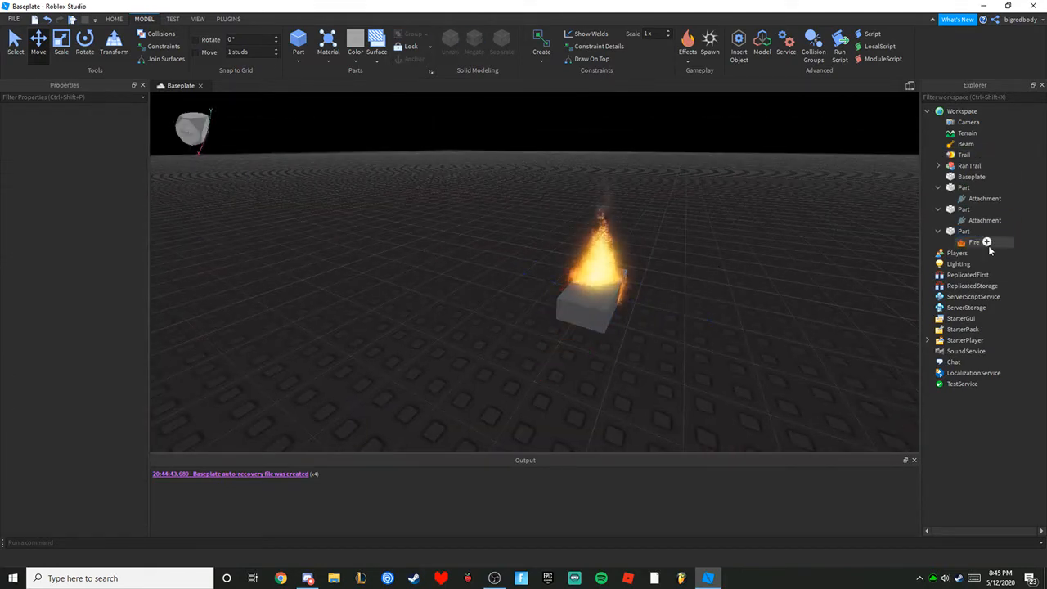
# Change the Fire's Color to red (236, 0, 0).
pyautogui.click(988, 243)
pyautogui.click(68, 139)
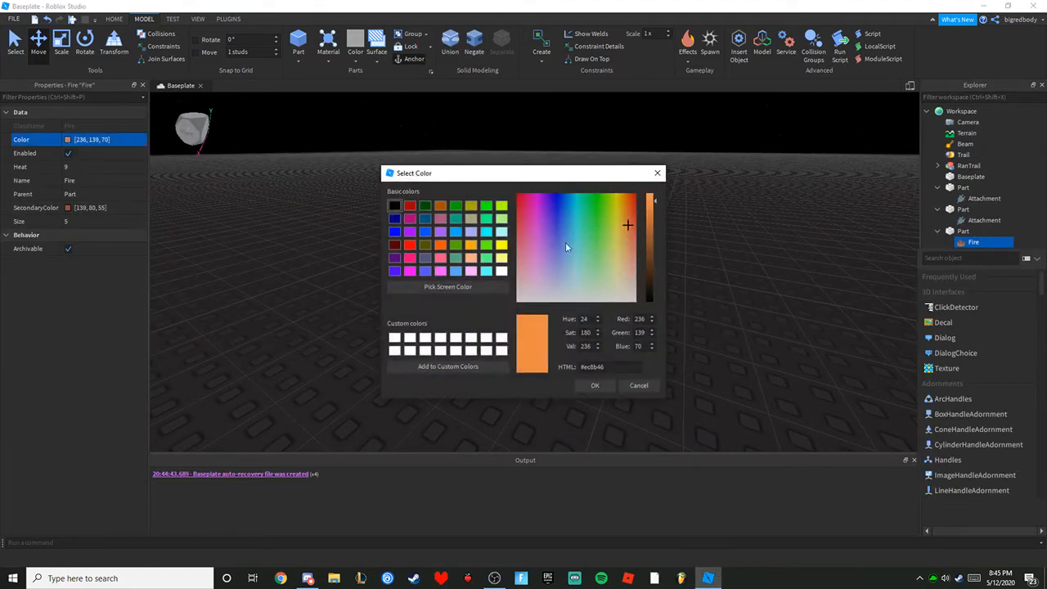
pyautogui.moveTo(566, 242); pyautogui.dragTo(638, 196)
pyautogui.click(592, 389)
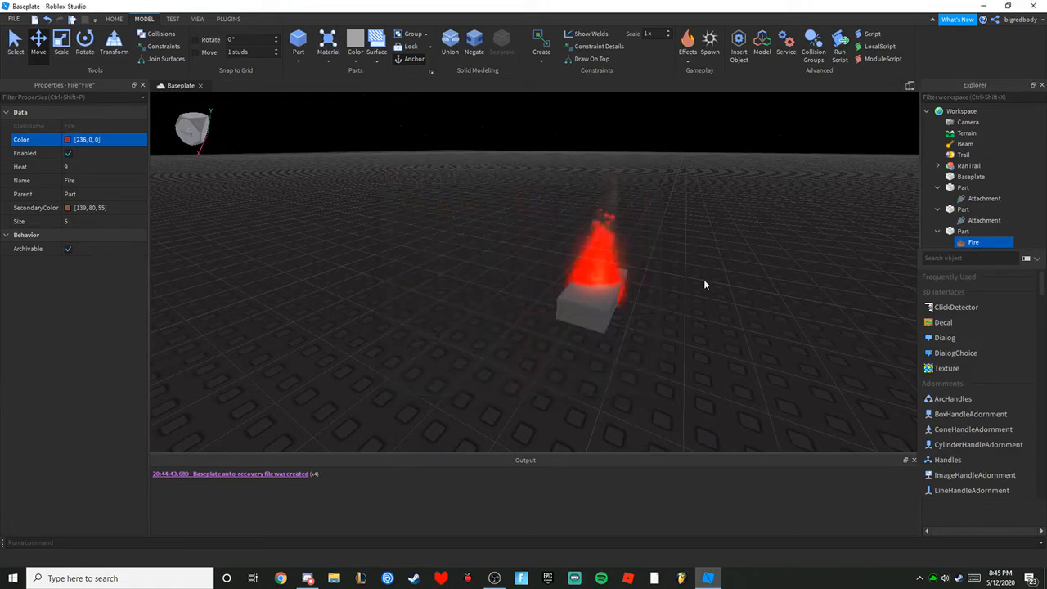
pyautogui.scroll(3, 704, 280)
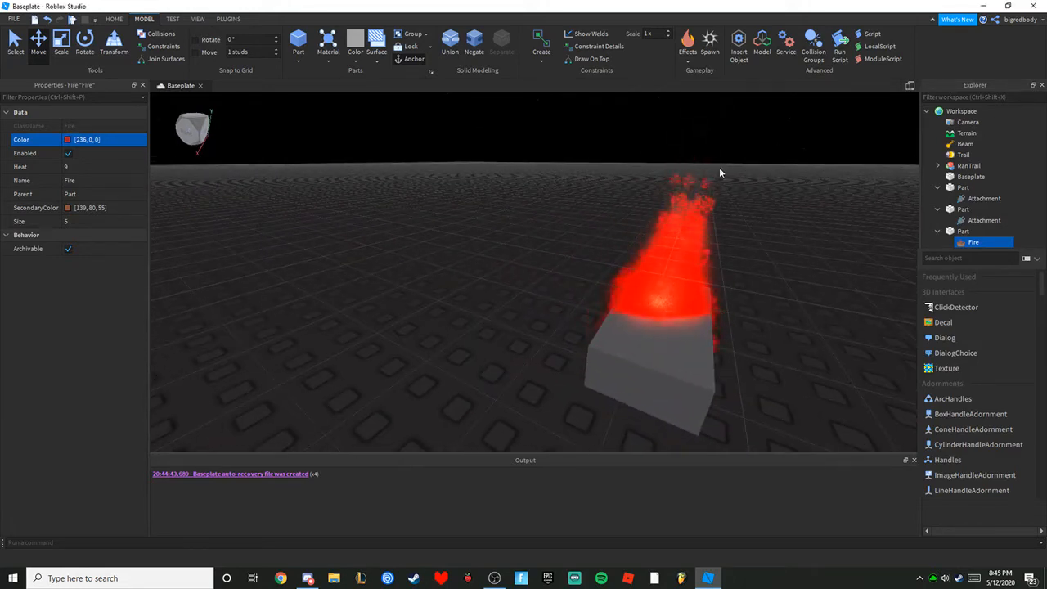
# Change the Fire's SecondaryColor to dark blue-violet (51, 0, 139) and preview the flame.
pyautogui.click(68, 208)
pyautogui.moveTo(572, 240); pyautogui.dragTo(550, 180)
pyautogui.click(600, 387)
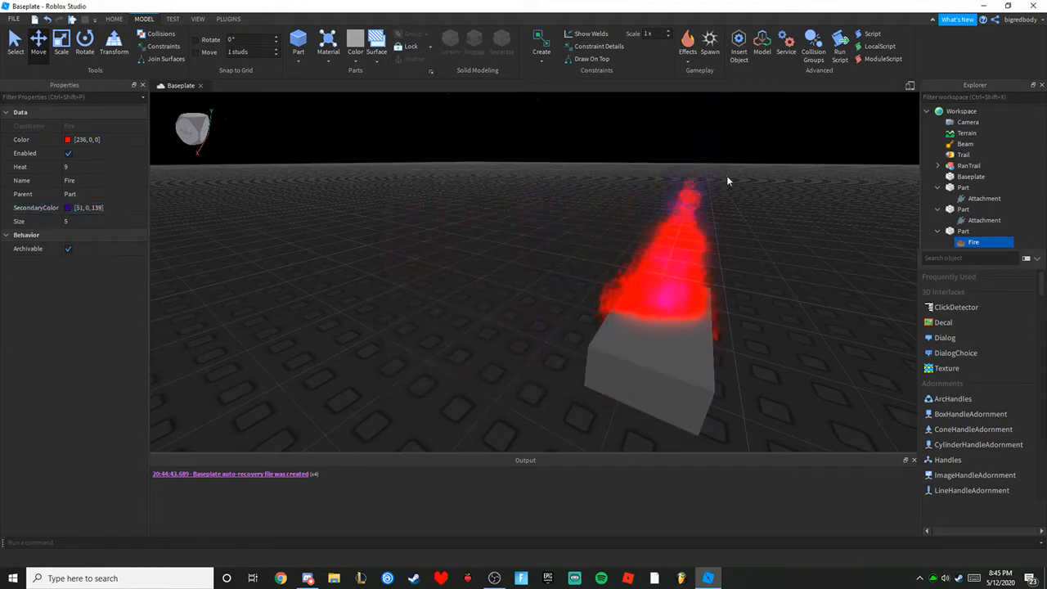
pyautogui.click(817, 183)
pyautogui.scroll(3, 817, 184)
pyautogui.moveTo(817, 183); pyautogui.dragTo(818, 186, button='right')
pyautogui.scroll(-5, 817, 187)
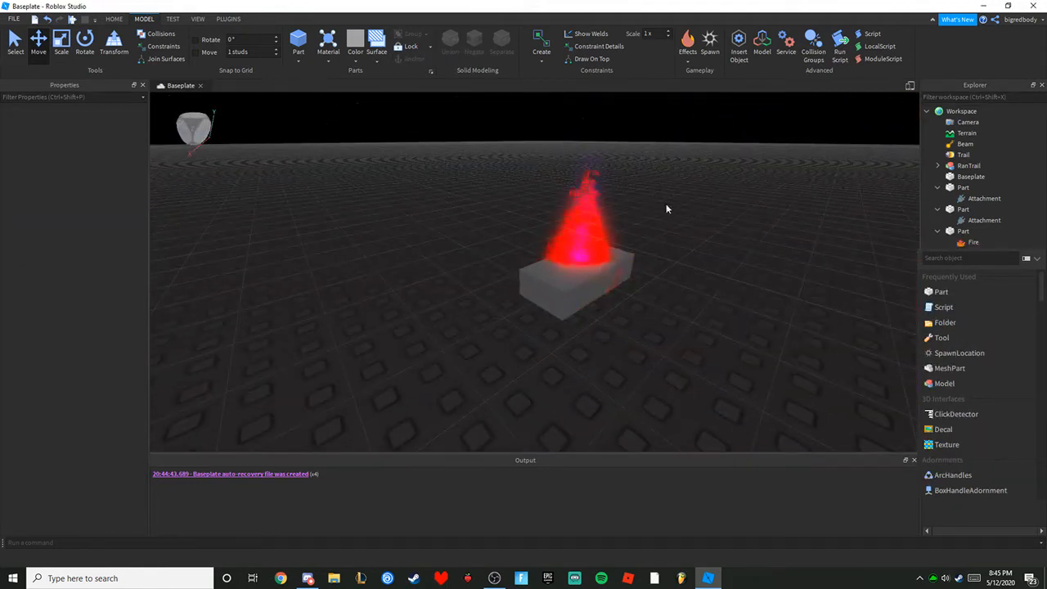
# Preview the Fire at Size 30, and reduce its Size to 2.
pyautogui.click(577, 274)
pyautogui.click(974, 242)
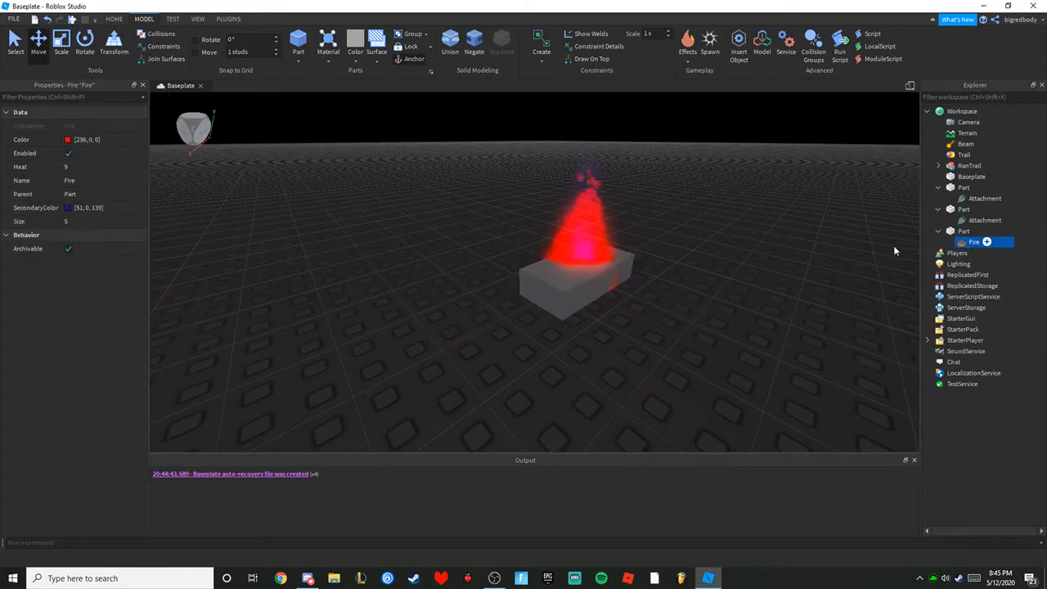
pyautogui.click(94, 222)
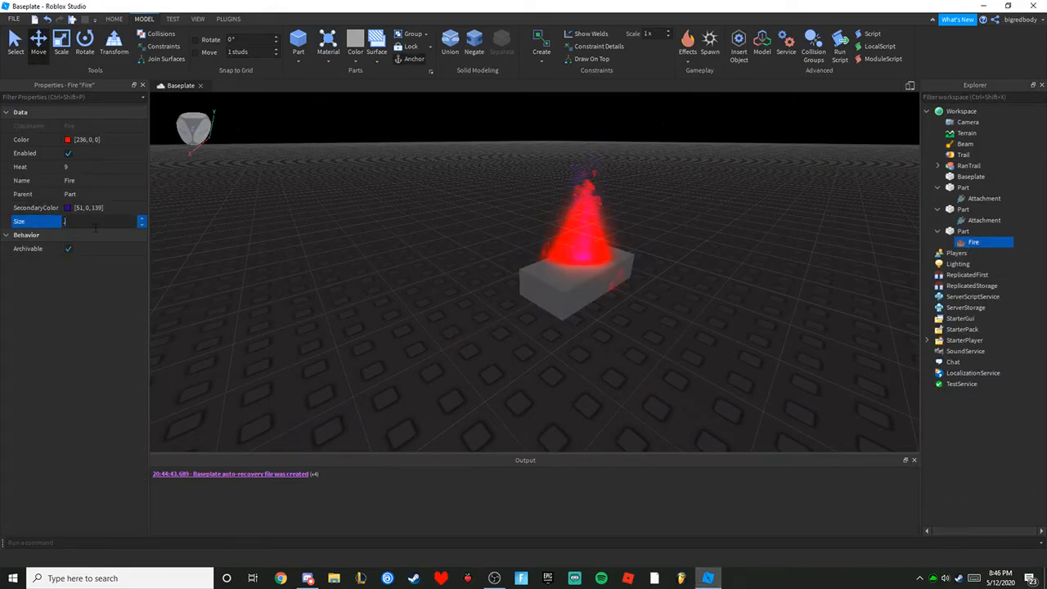
pyautogui.press('Return')
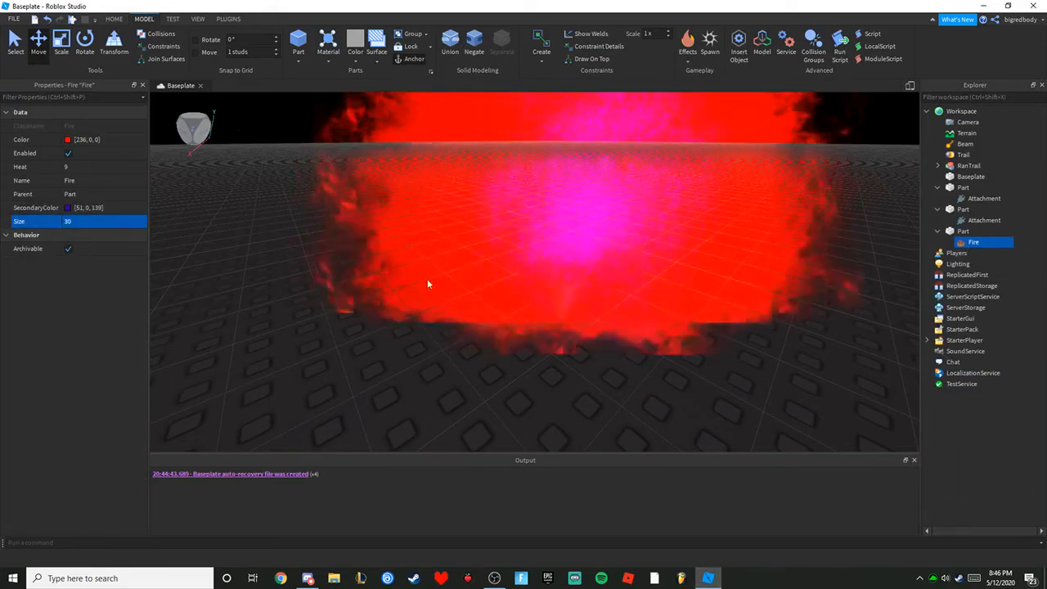
pyautogui.write('2')
pyautogui.press('Return')
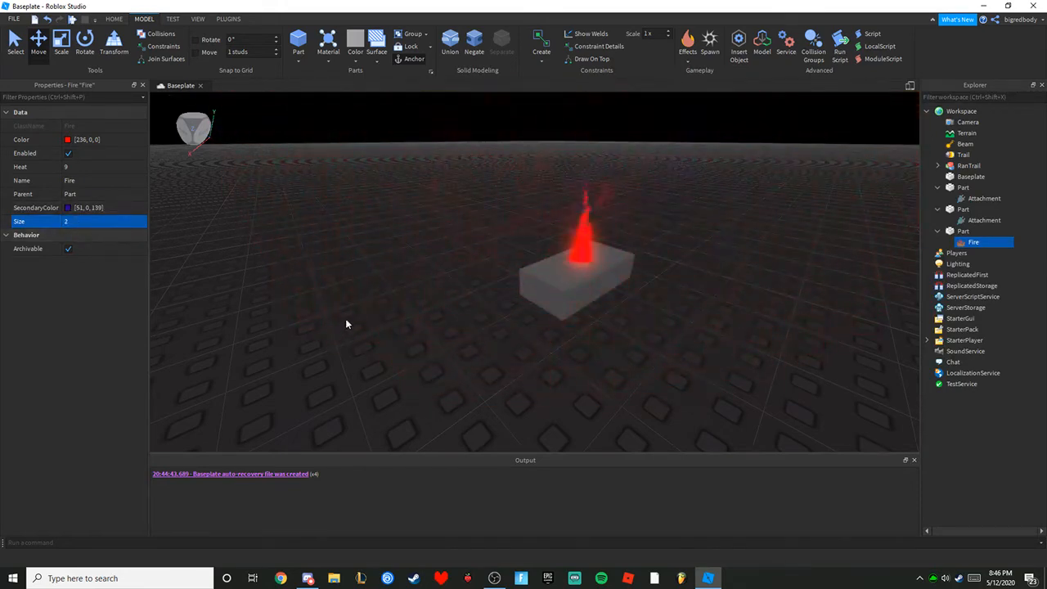
# Set the Fire's Heat to 25 and view the taller flame.
pyautogui.click(90, 167)
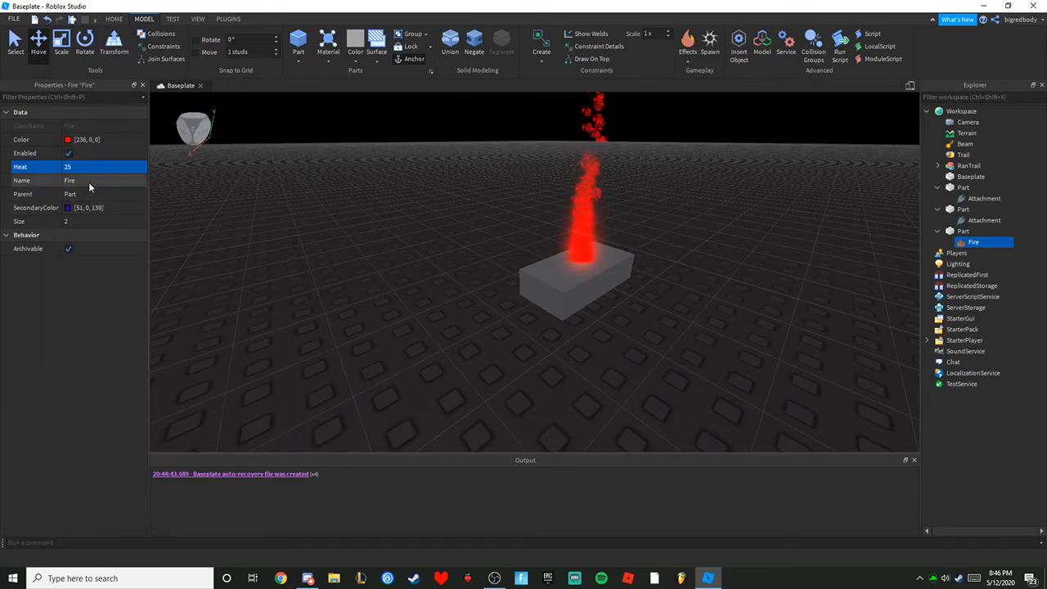
pyautogui.click(275, 262)
pyautogui.scroll(-3, 569, 266)
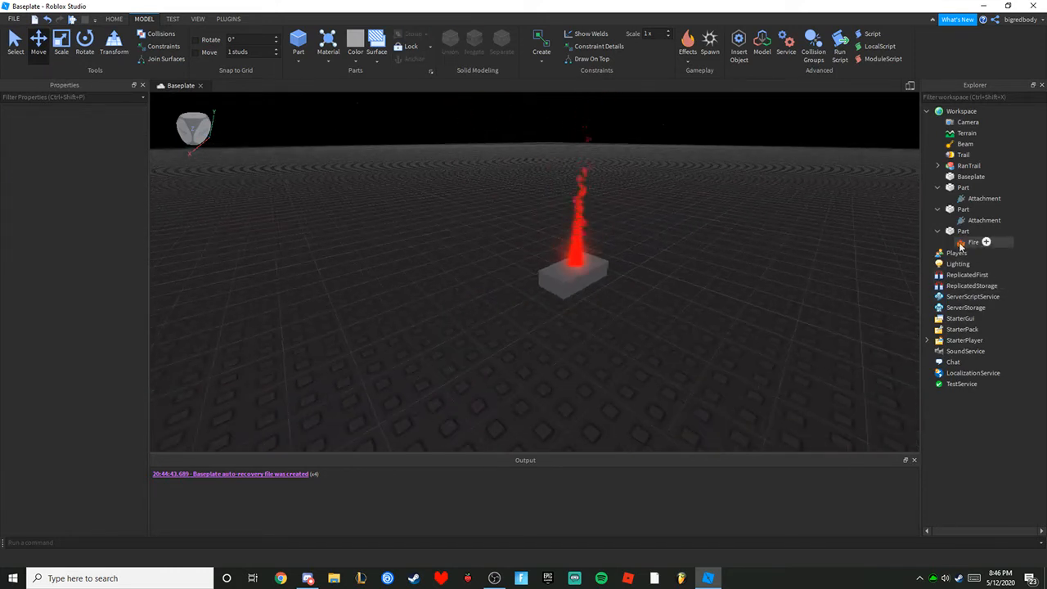
# Delete the Fire effect from the new part.
pyautogui.click(961, 244)
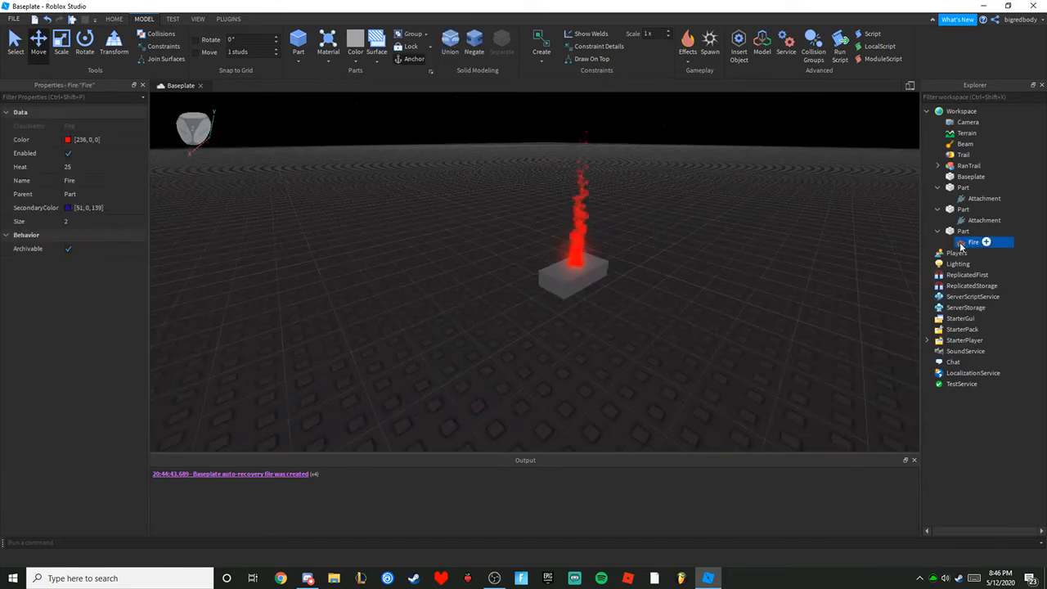
pyautogui.rightClick(962, 244)
pyautogui.press('Delete')
# Search the insertable objects for "parti" and add a ParticleEmitter to the part that held the Fire.
pyautogui.rightClick(963, 233)
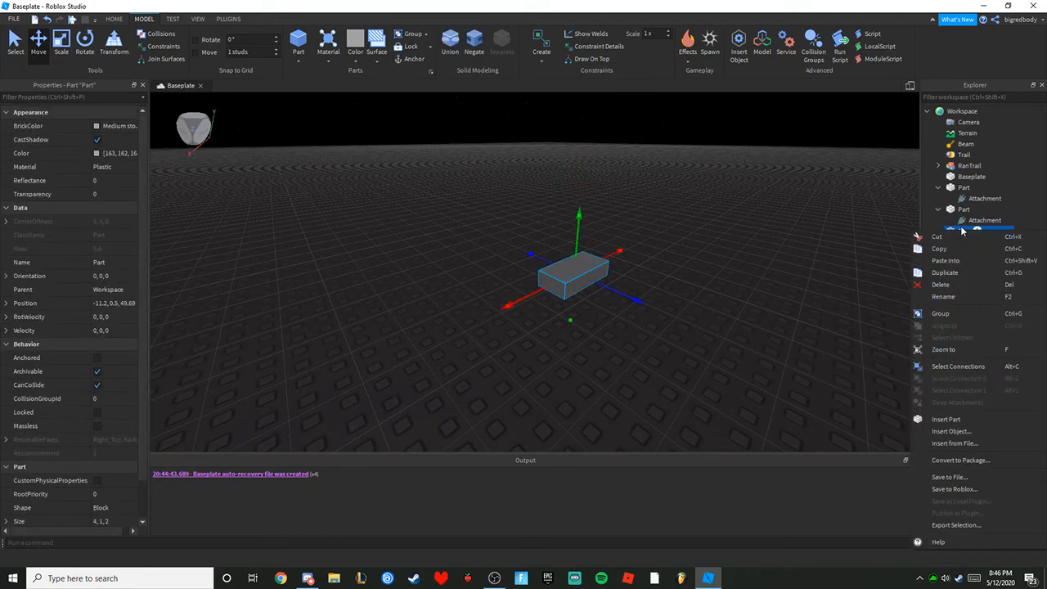
pyautogui.click(929, 209)
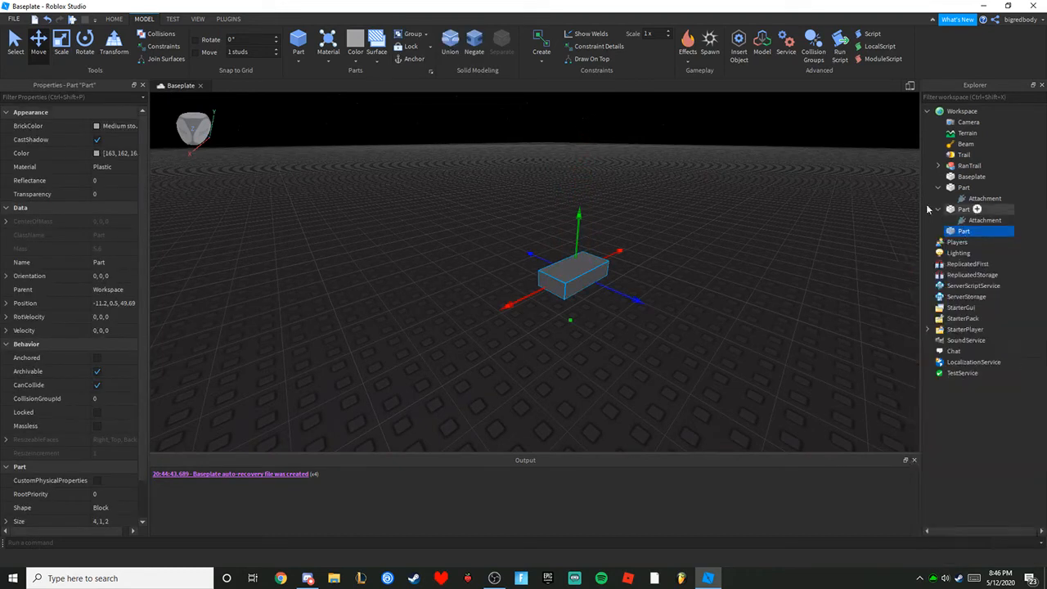
pyautogui.click(977, 231)
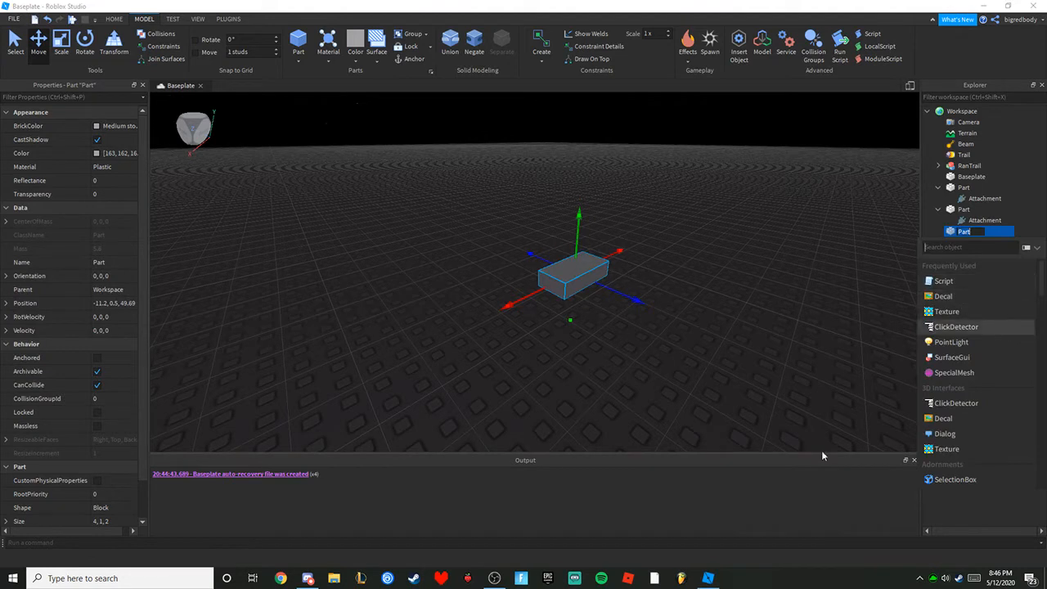
pyautogui.scroll(4, 975, 415)
pyautogui.write('parti')
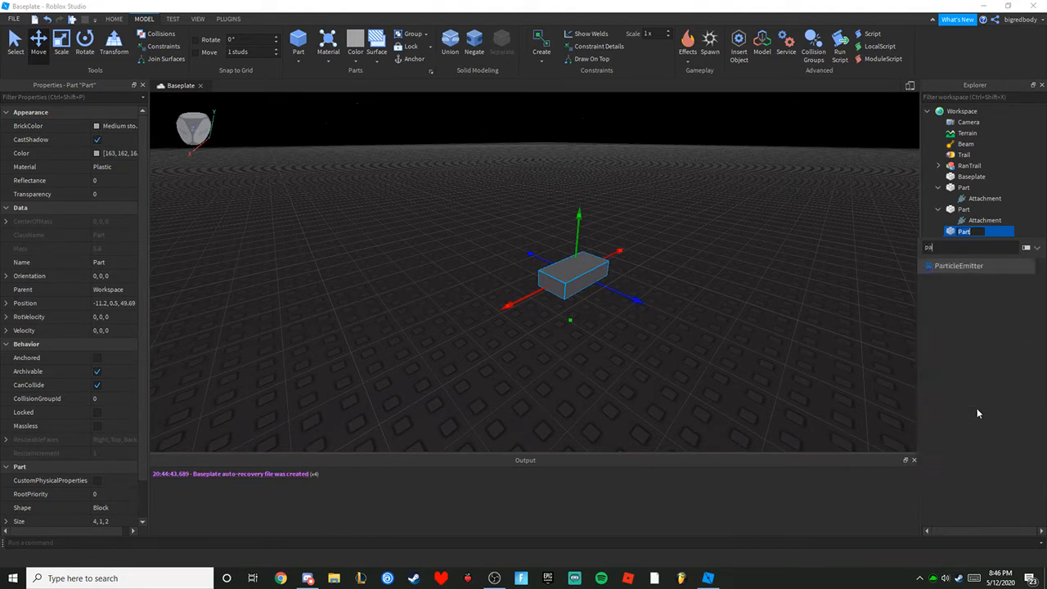
pyautogui.click(973, 273)
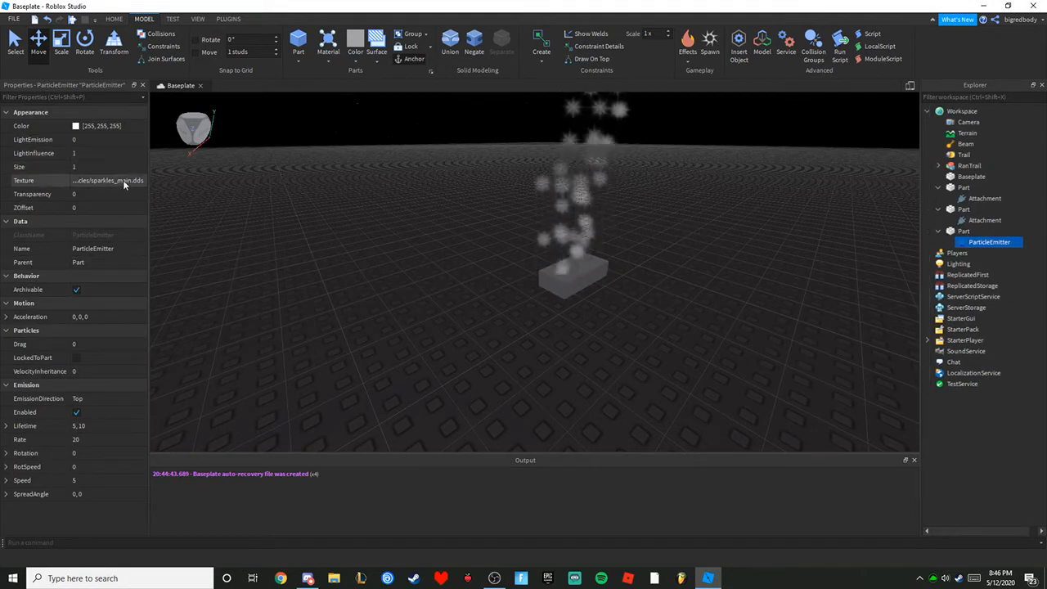
pyautogui.click(123, 180)
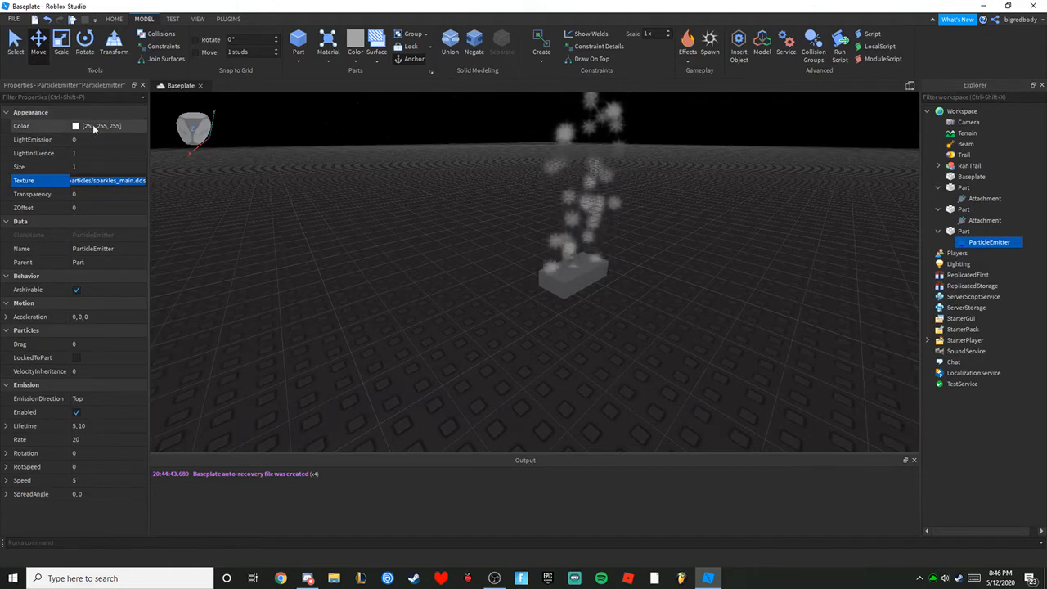
pyautogui.click(74, 126)
pyautogui.click(138, 126)
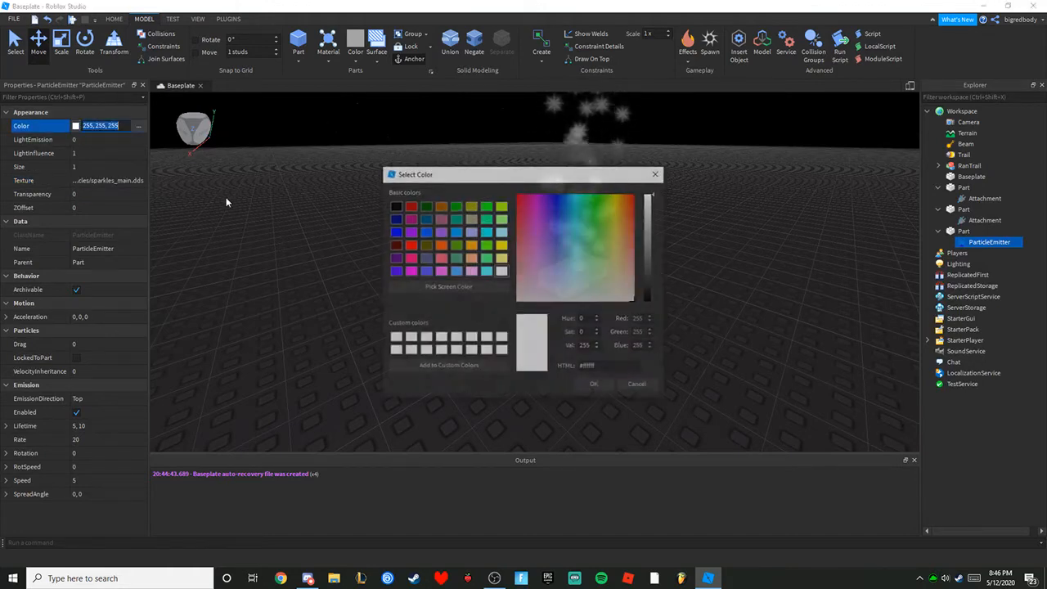
pyautogui.click(553, 207)
pyautogui.moveTo(553, 206); pyautogui.dragTo(614, 216)
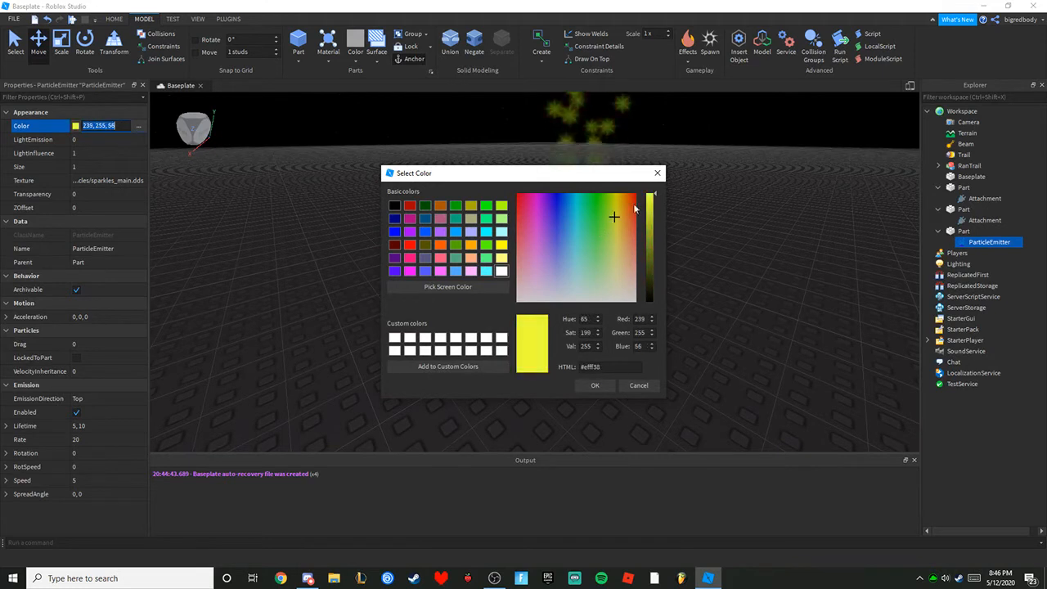
pyautogui.click(657, 173)
# Open the ParticleEmitter's color sequence, add a keypoint near the middle of the gradient and color it green (#3bff00).
pyautogui.click(142, 127)
pyautogui.click(141, 126)
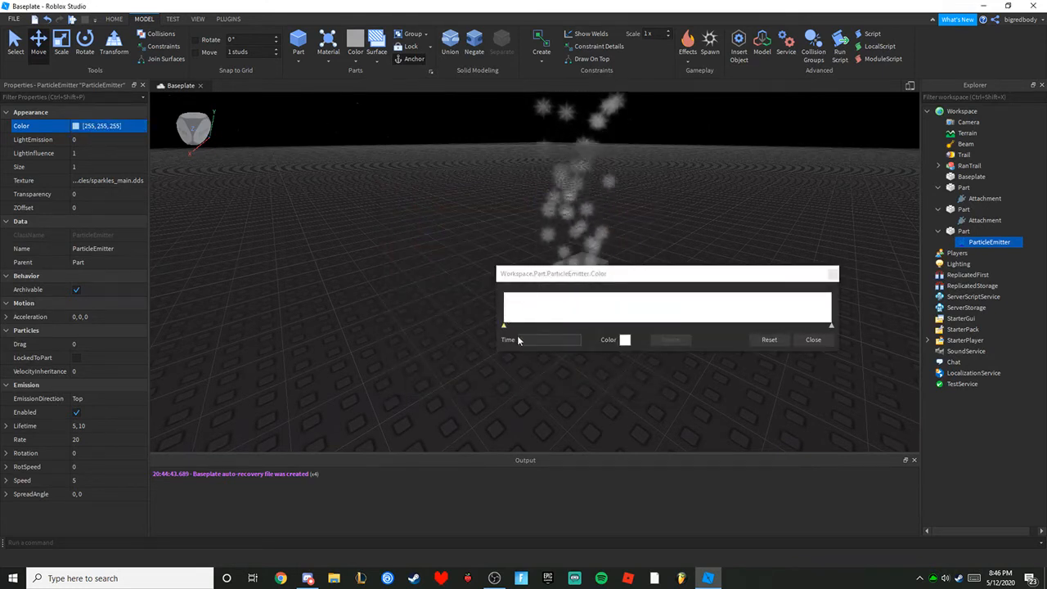
pyautogui.click(669, 314)
pyautogui.click(626, 340)
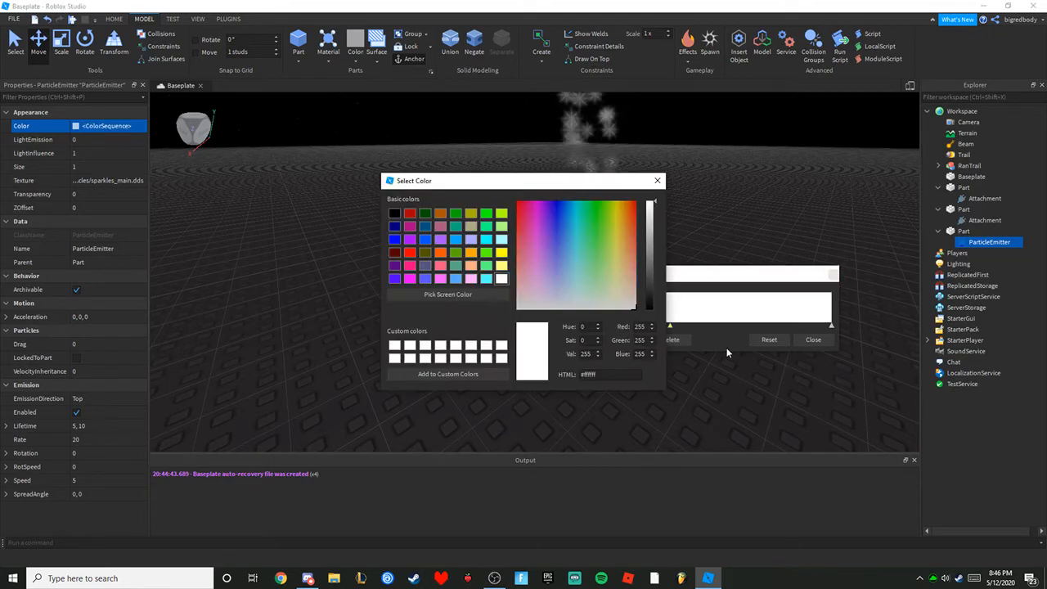
pyautogui.moveTo(605, 239); pyautogui.dragTo(600, 167)
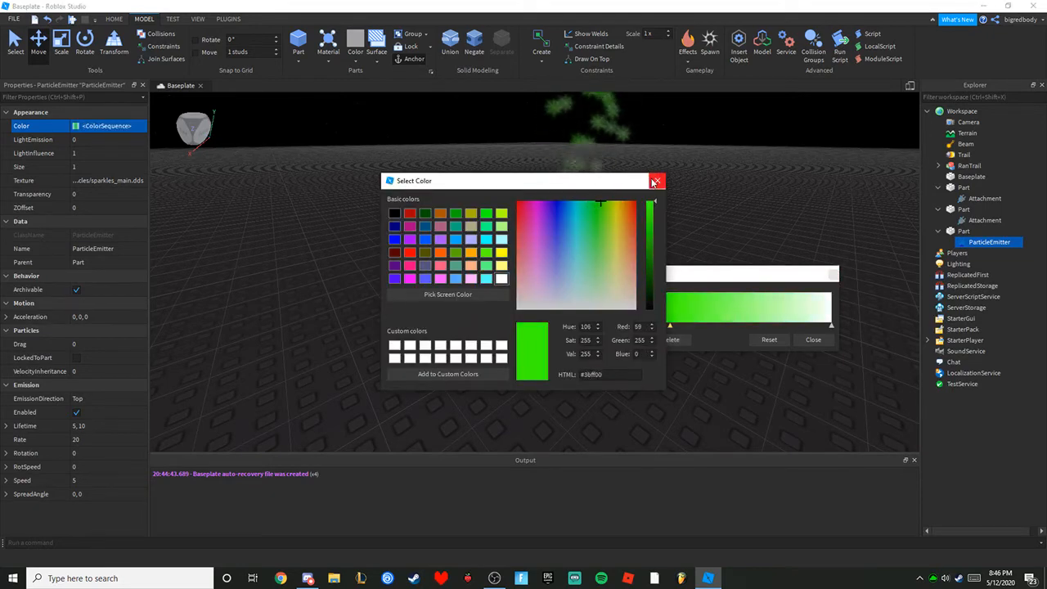
pyautogui.click(657, 180)
# Color the first keypoint of the ParticleEmitter's gradient blue.
pyautogui.click(505, 323)
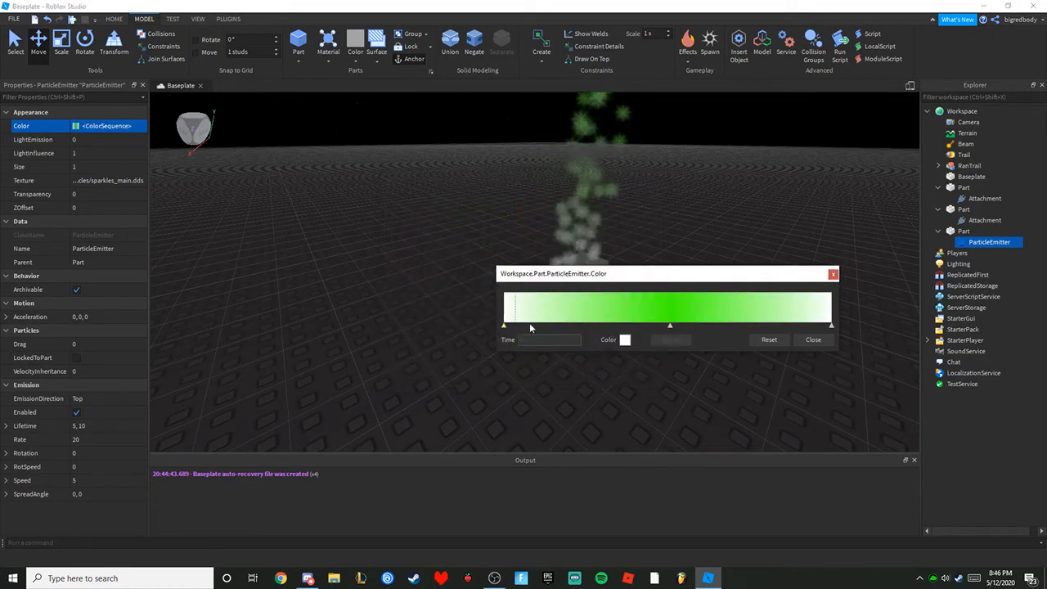
pyautogui.click(626, 340)
pyautogui.moveTo(575, 285); pyautogui.dragTo(561, 182)
pyautogui.click(657, 180)
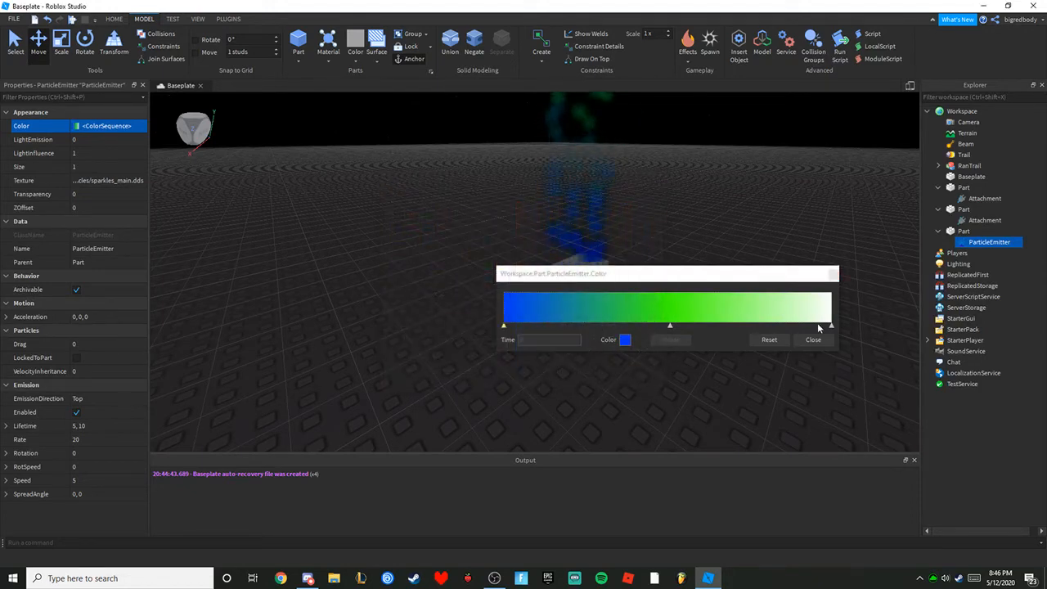
# Change the color of the gradient's first keypoint to red.
pyautogui.click(625, 339)
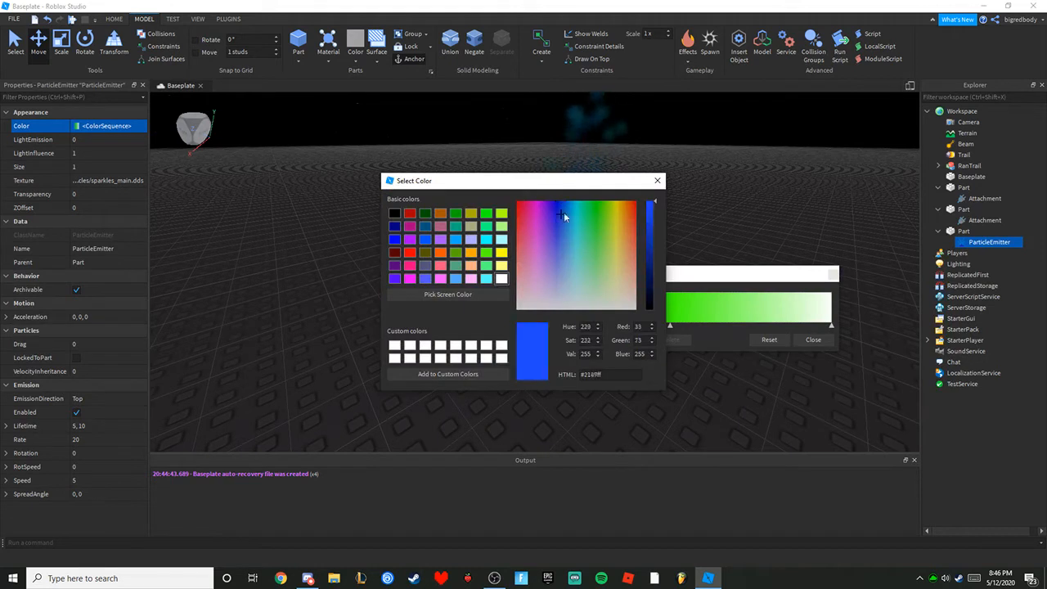
pyautogui.moveTo(564, 212); pyautogui.dragTo(652, 196)
pyautogui.click(657, 177)
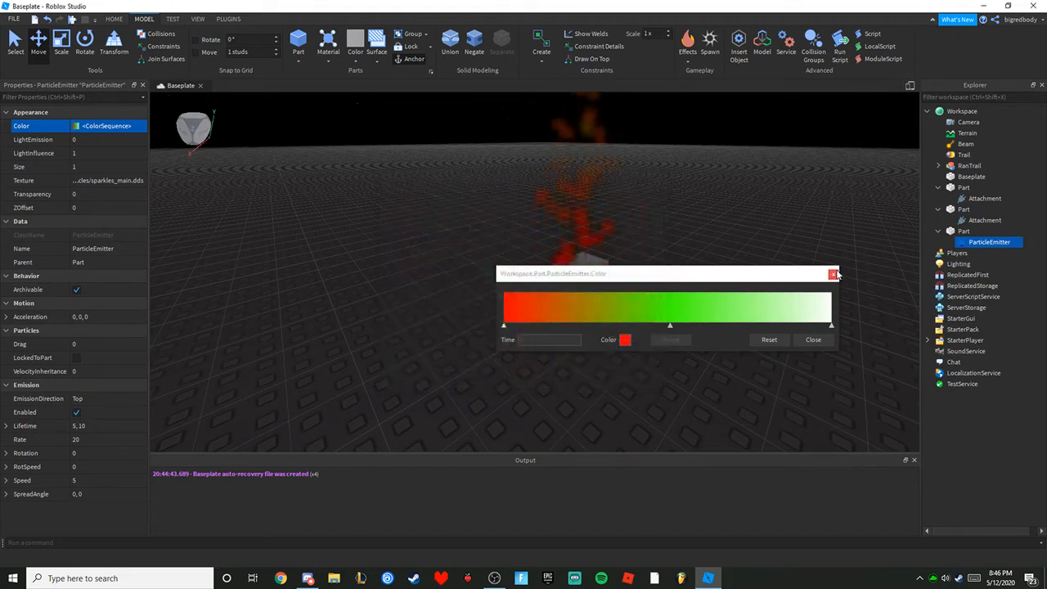
# Color the gradient's last keypoint blue (#0044ff) and close the color sequence editor.
pyautogui.click(831, 325)
pyautogui.click(625, 340)
pyautogui.moveTo(567, 234); pyautogui.dragTo(564, 194)
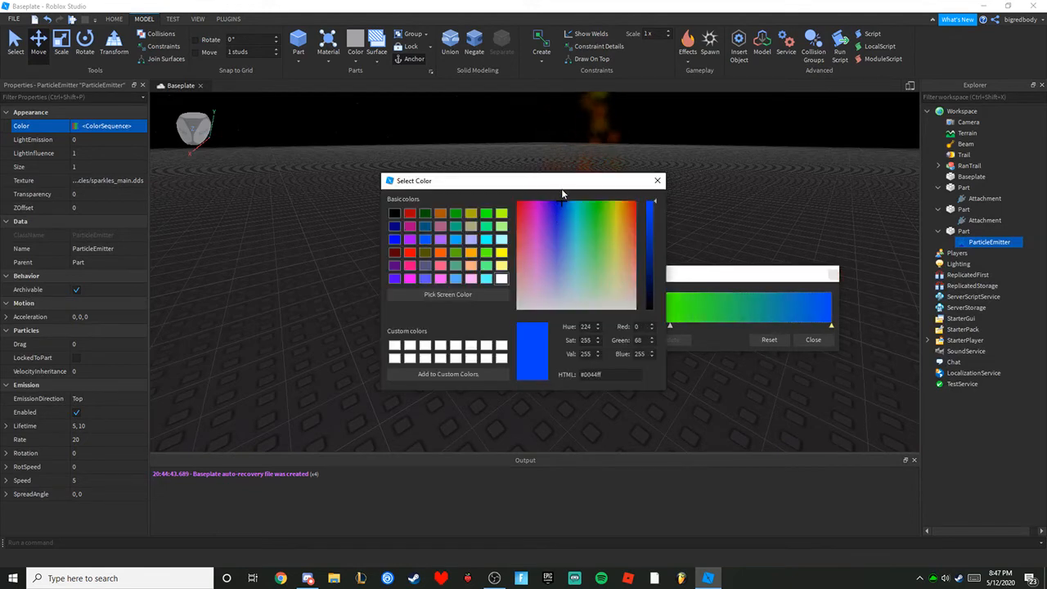
pyautogui.click(661, 180)
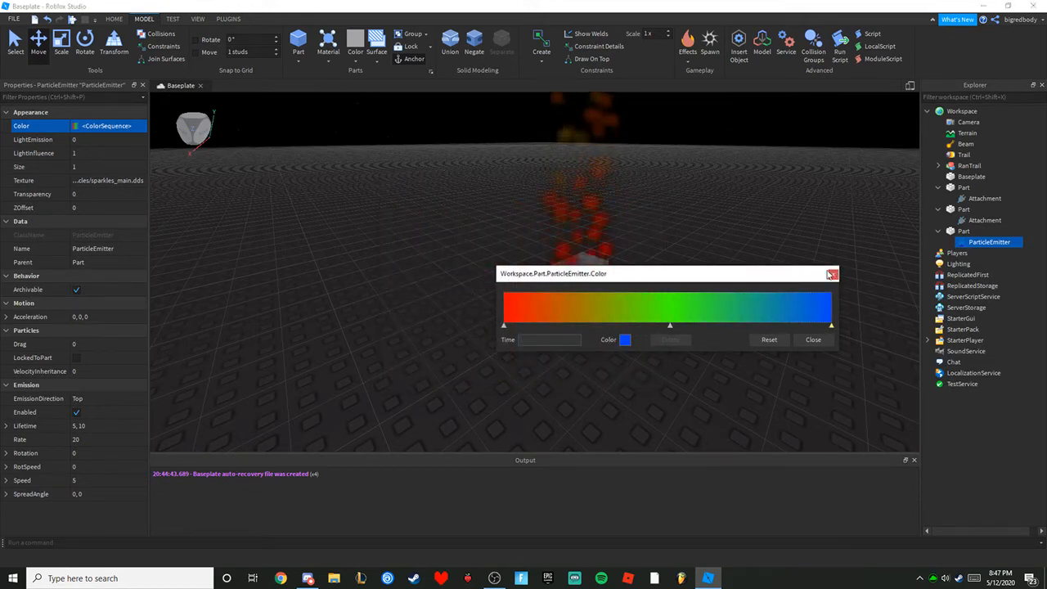
pyautogui.click(833, 273)
# Delete the ParticleEmitter from its part.
pyautogui.moveTo(763, 274); pyautogui.dragTo(586, 275, button='right')
pyautogui.moveTo(554, 323); pyautogui.dragTo(481, 400)
pyautogui.click(518, 279)
pyautogui.moveTo(519, 279); pyautogui.dragTo(519, 279, button='right')
pyautogui.moveTo(520, 279); pyautogui.dragTo(519, 279, button='right')
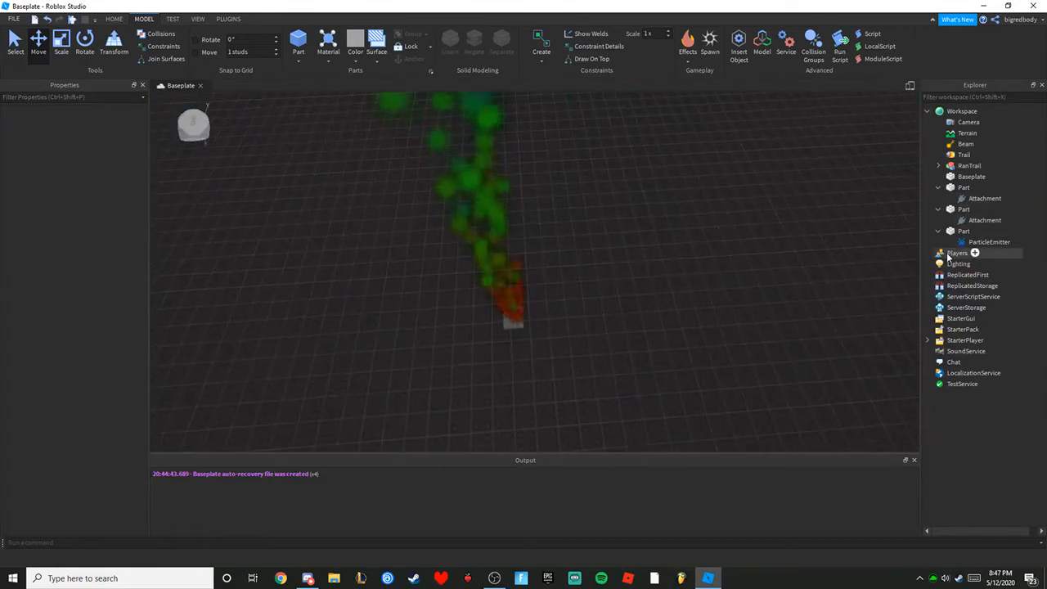
pyautogui.click(960, 244)
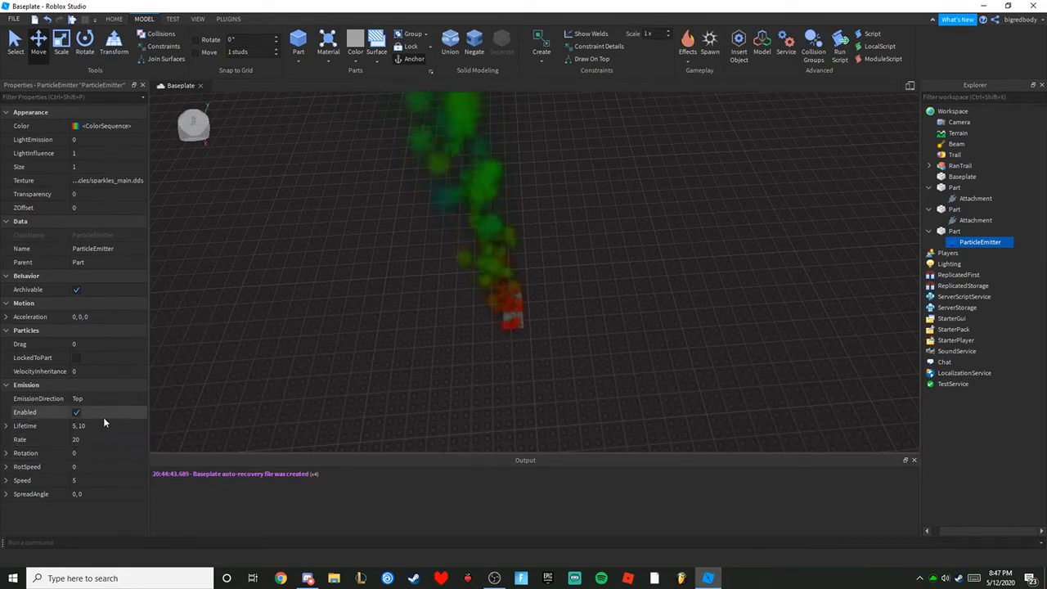
pyautogui.rightClick(986, 242)
pyautogui.click(941, 306)
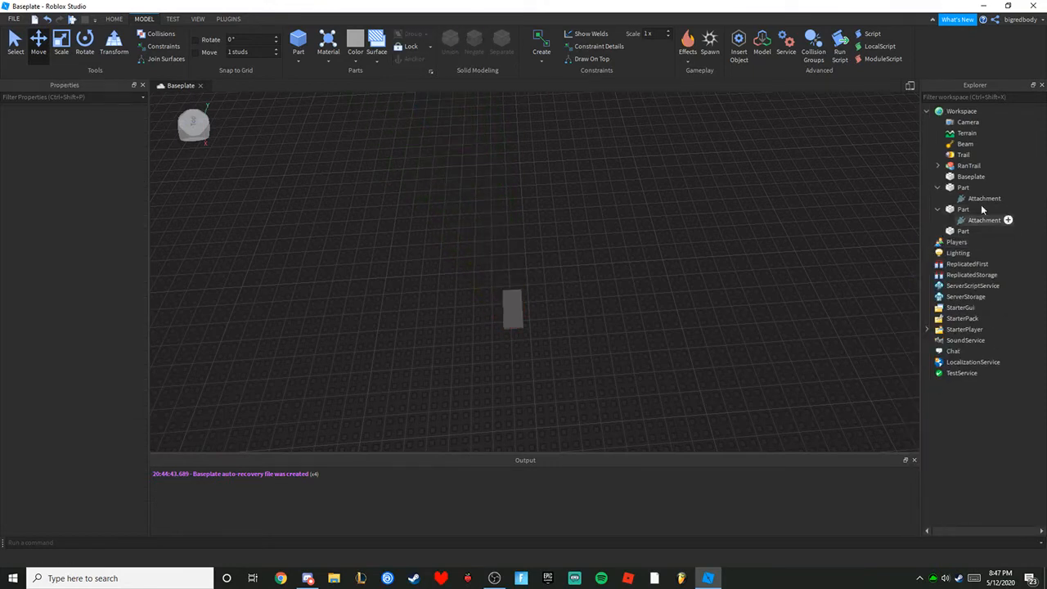
# Insert a Smoke effect and parent it to the part that held the ParticleEmitter.
pyautogui.click(686, 59)
pyautogui.click(704, 115)
pyautogui.moveTo(963, 157); pyautogui.dragTo(964, 243)
pyautogui.click(513, 309)
# Set the Smoke's Size to 0.5.
pyautogui.click(977, 243)
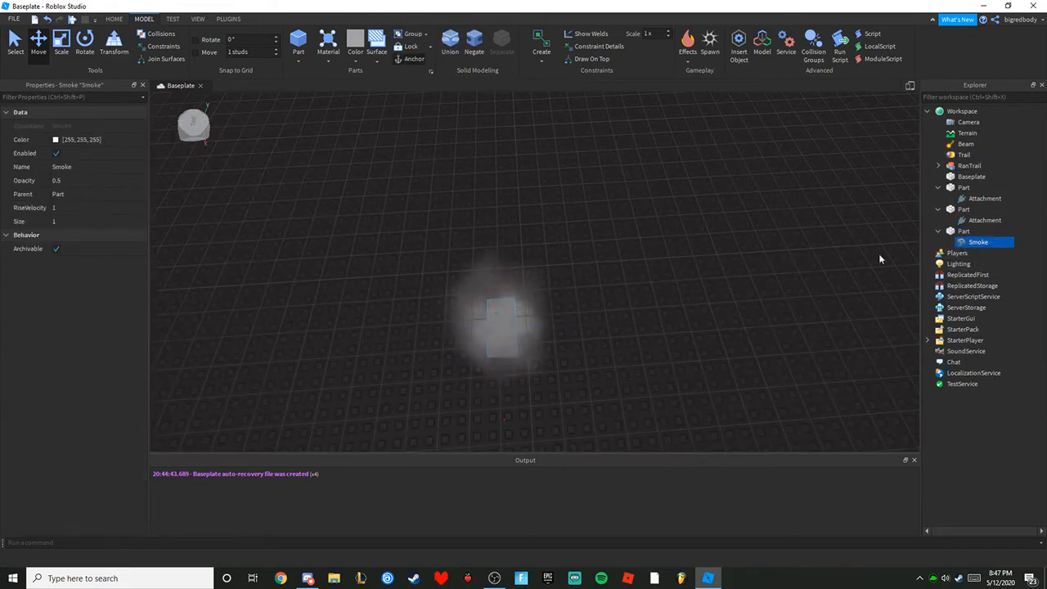
pyautogui.press('f')
pyautogui.click(110, 222)
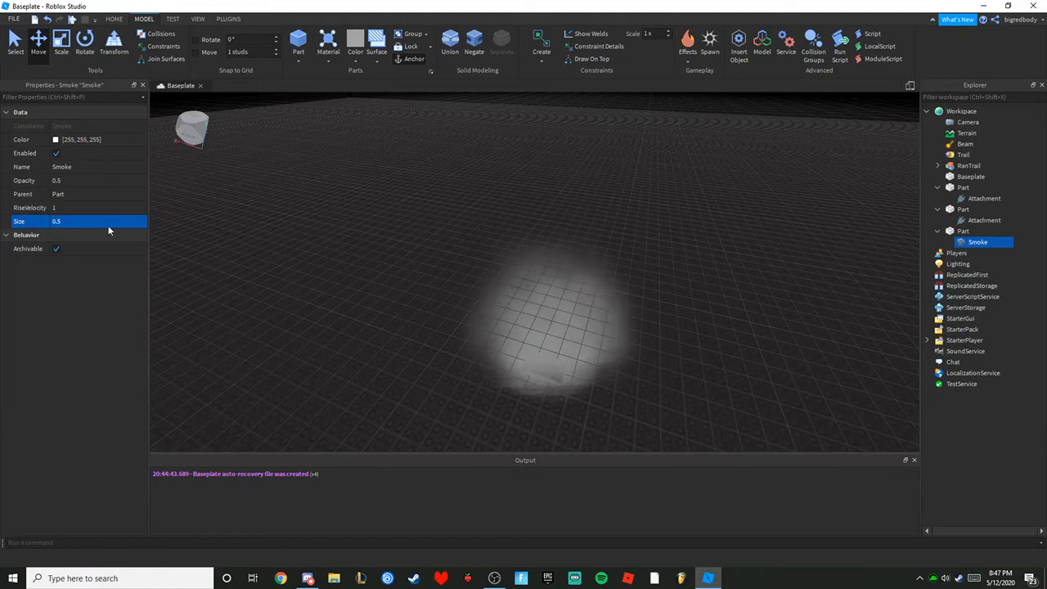
pyautogui.click(54, 139)
pyautogui.click(562, 229)
pyautogui.moveTo(561, 229); pyautogui.dragTo(698, 145)
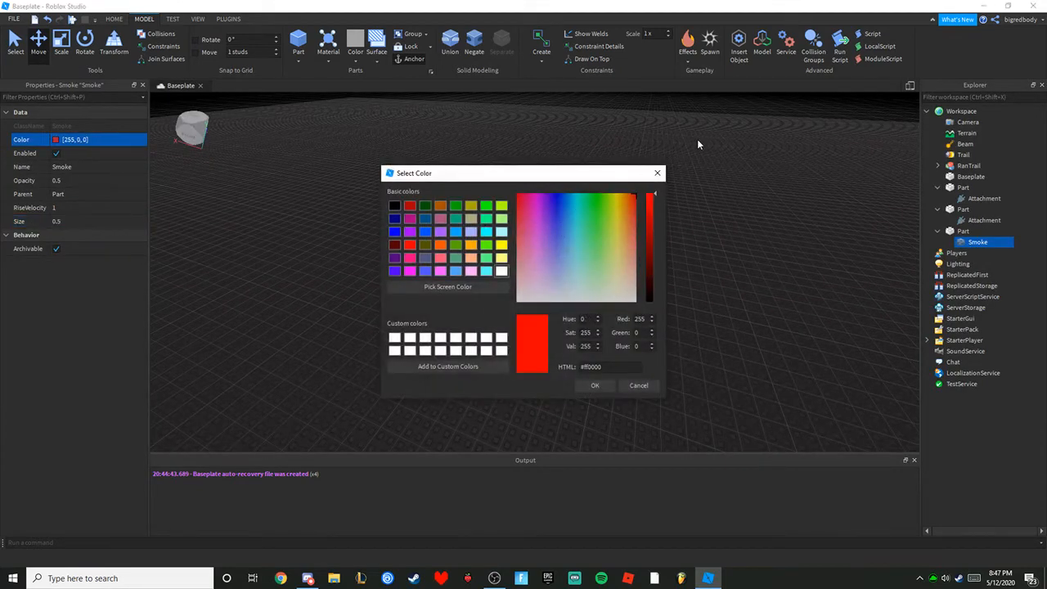
pyautogui.click(658, 172)
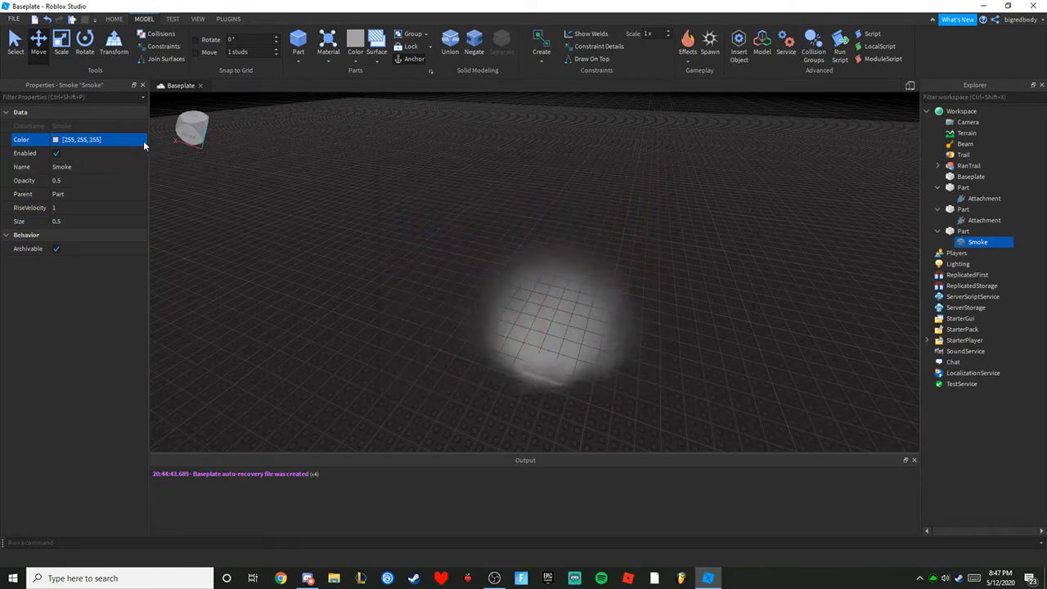
# Set the Smoke's Color to red (255, 0, 0) and view the result up close.
pyautogui.click(54, 144)
pyautogui.moveTo(631, 196); pyautogui.dragTo(656, 193)
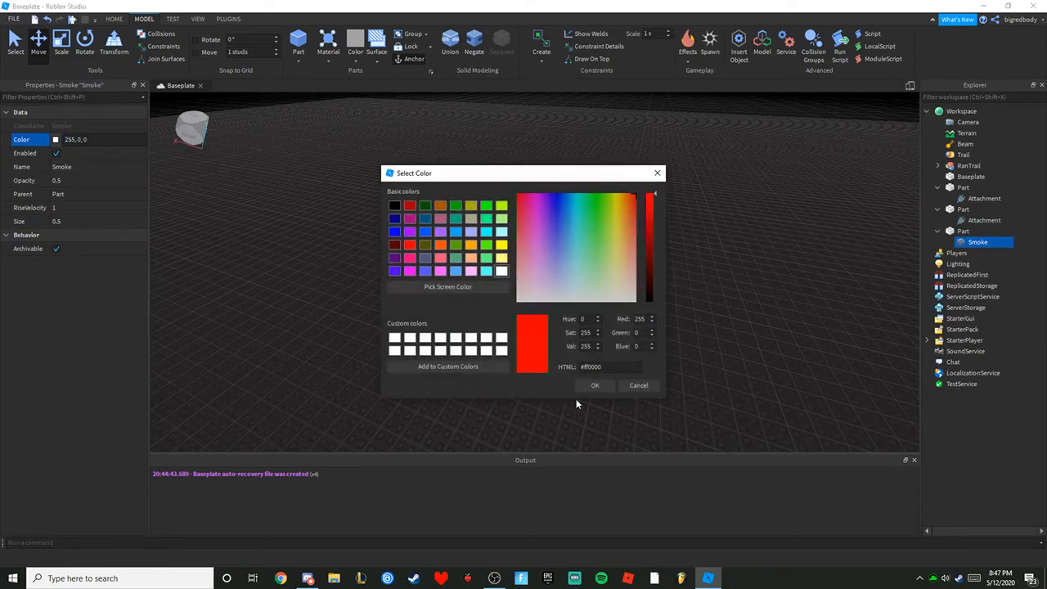
pyautogui.click(595, 386)
pyautogui.moveTo(671, 243); pyautogui.dragTo(521, 377)
pyautogui.scroll(5, 591, 392)
pyautogui.moveTo(591, 393); pyautogui.dragTo(724, 363, button='right')
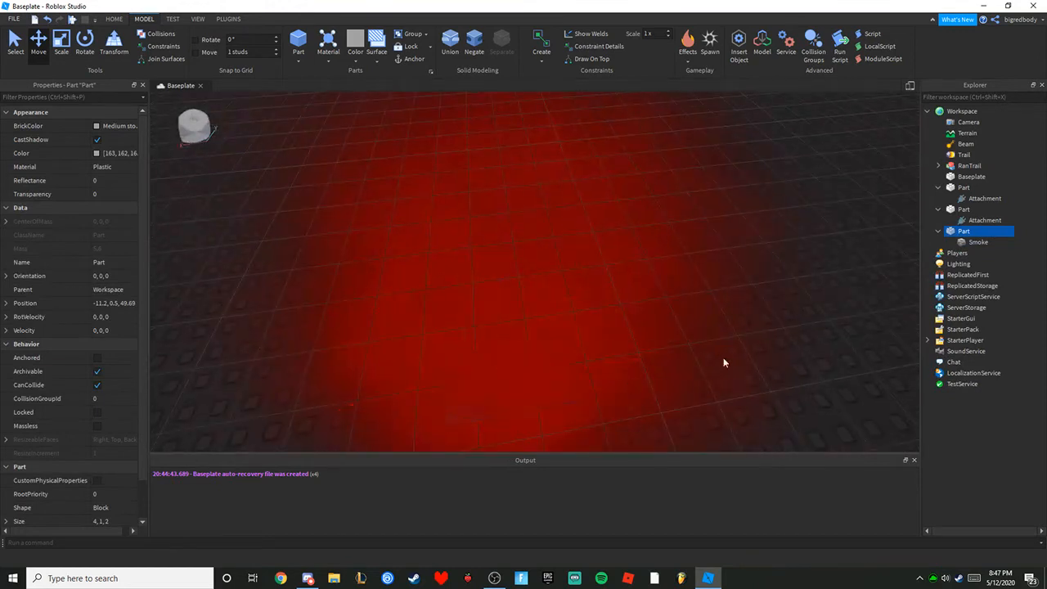
pyautogui.scroll(-5, 723, 362)
pyautogui.moveTo(720, 355); pyautogui.dragTo(565, 407)
pyautogui.click(979, 241)
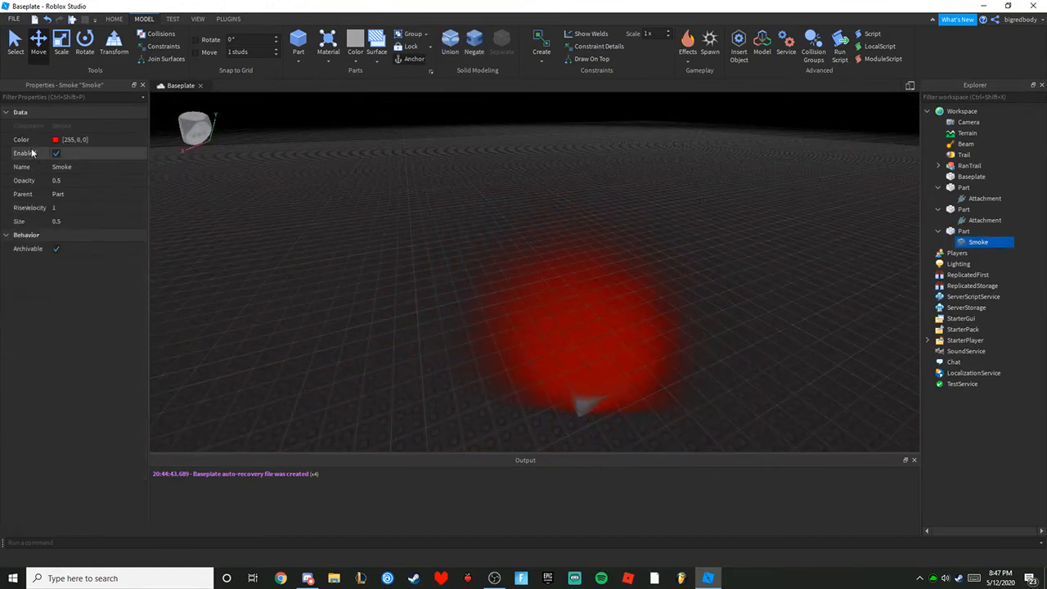
pyautogui.click(75, 140)
pyautogui.click(54, 140)
pyautogui.moveTo(595, 246); pyautogui.dragTo(603, 163)
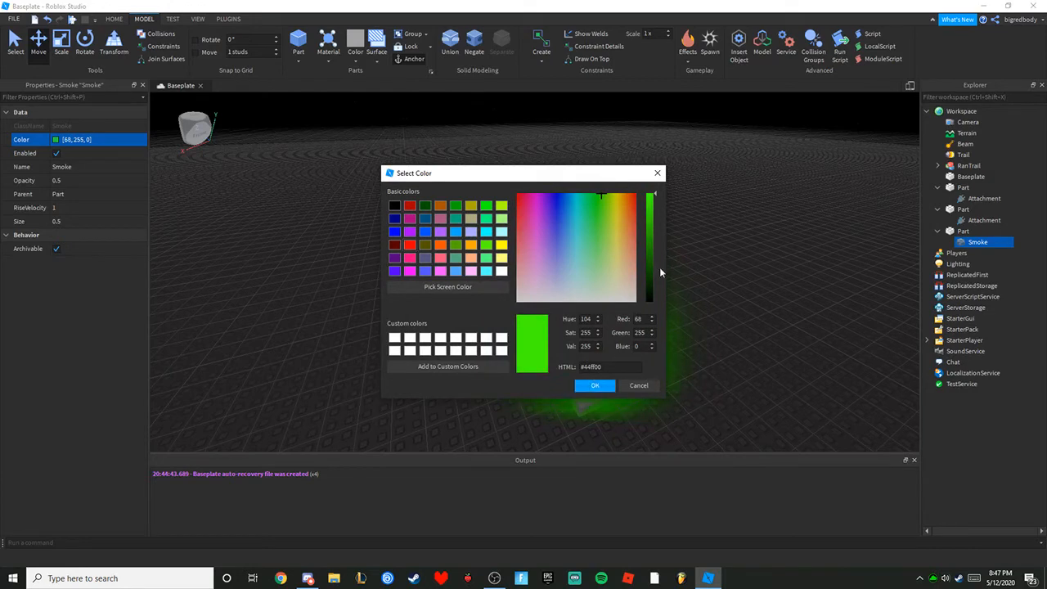
pyautogui.press('Escape')
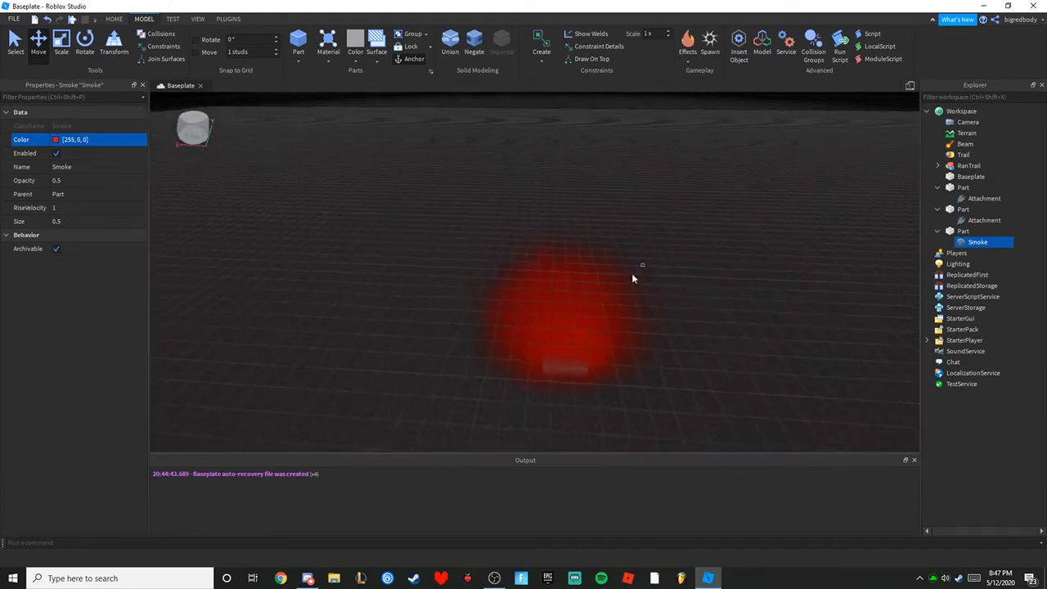
# Cut the red Smoke effect from its part.
pyautogui.moveTo(643, 265); pyautogui.dragTo(253, 243)
pyautogui.click(980, 242)
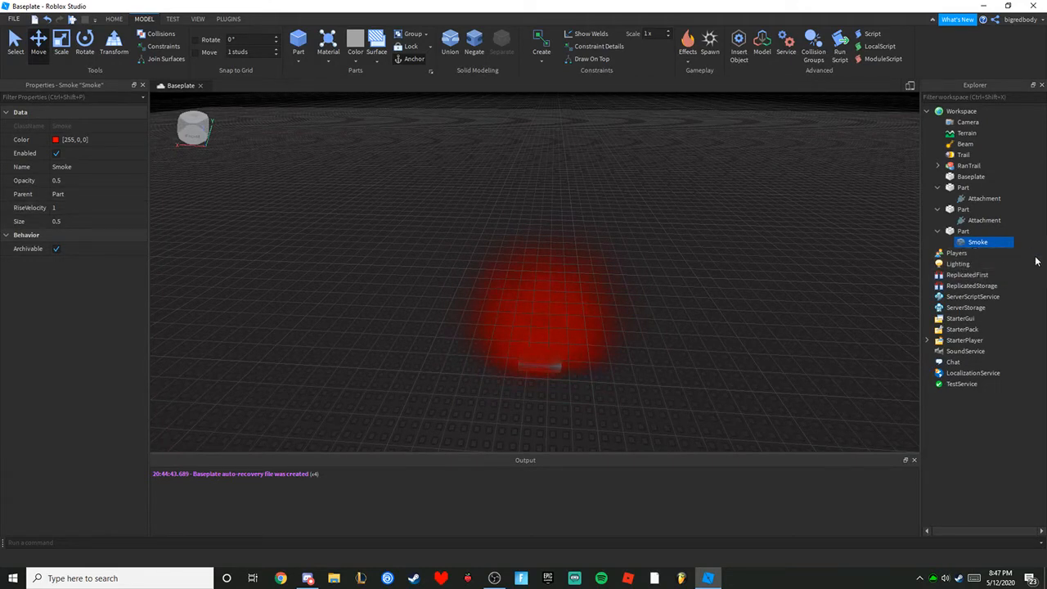
pyautogui.rightClick(978, 243)
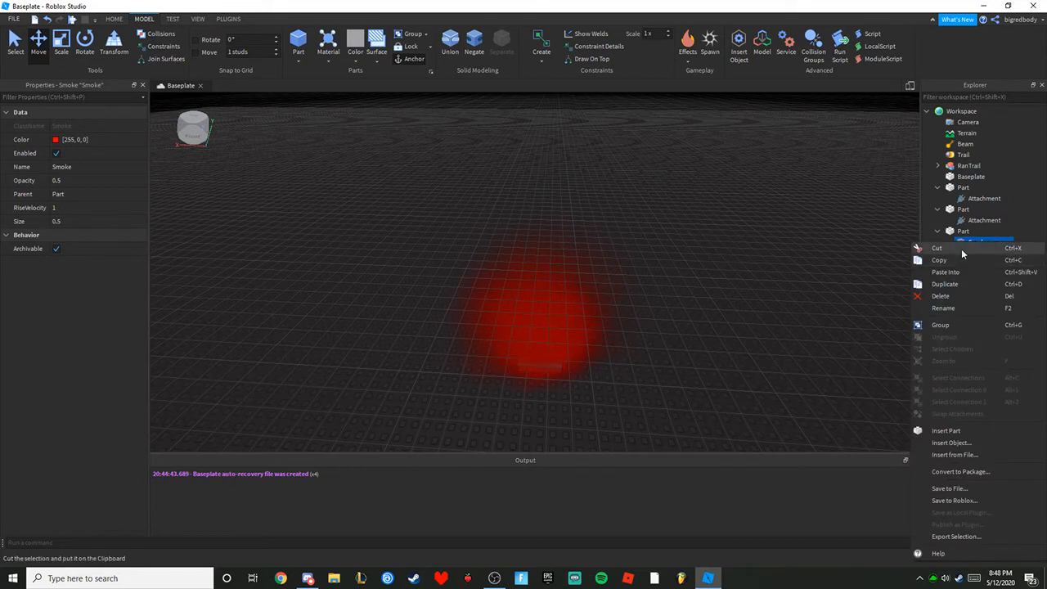
pyautogui.click(965, 244)
# Insert a SpotLight and parent it to the part that held the Smoke.
pyautogui.click(686, 60)
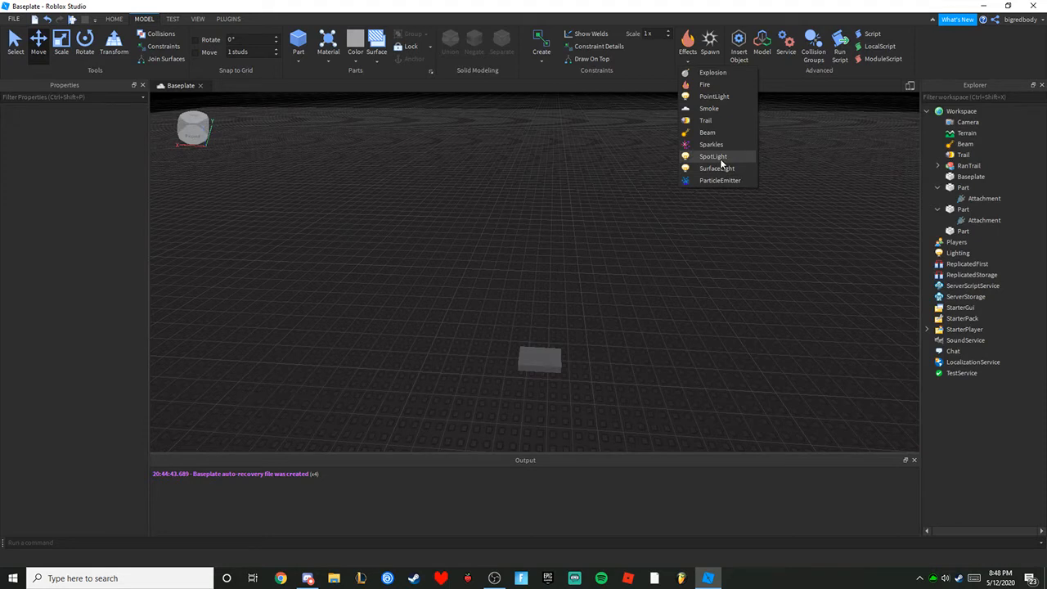
pyautogui.click(713, 156)
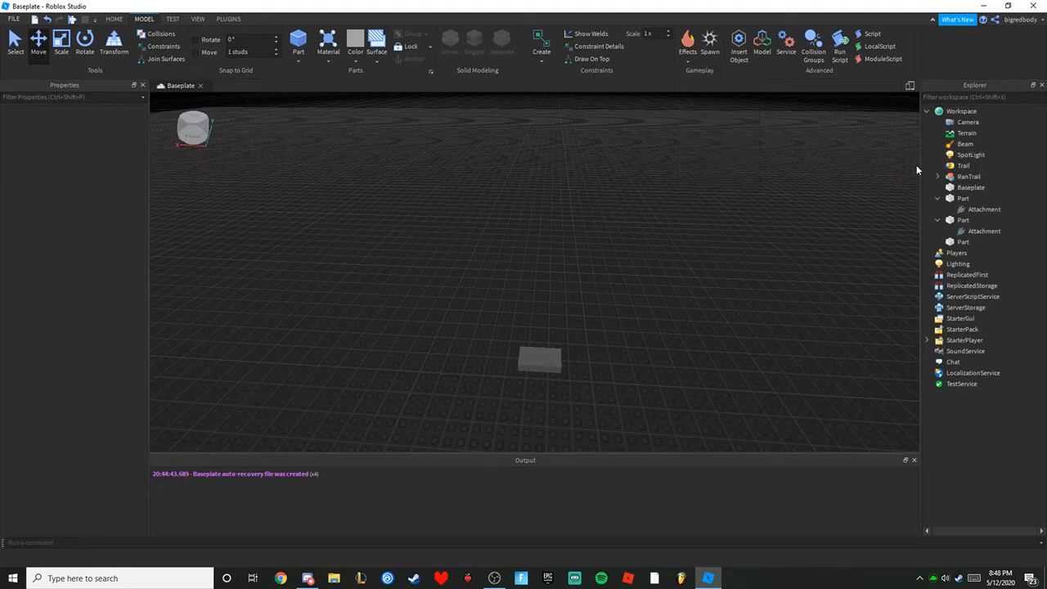
pyautogui.moveTo(965, 155); pyautogui.dragTo(954, 243)
# Rotate the part holding the SpotLight about its vertical axis to turn the light's direction.
pyautogui.click(741, 290)
pyautogui.moveTo(742, 290); pyautogui.dragTo(601, 308, button='right')
pyautogui.click(573, 313)
pyautogui.moveTo(485, 321); pyautogui.dragTo(446, 315, button='right')
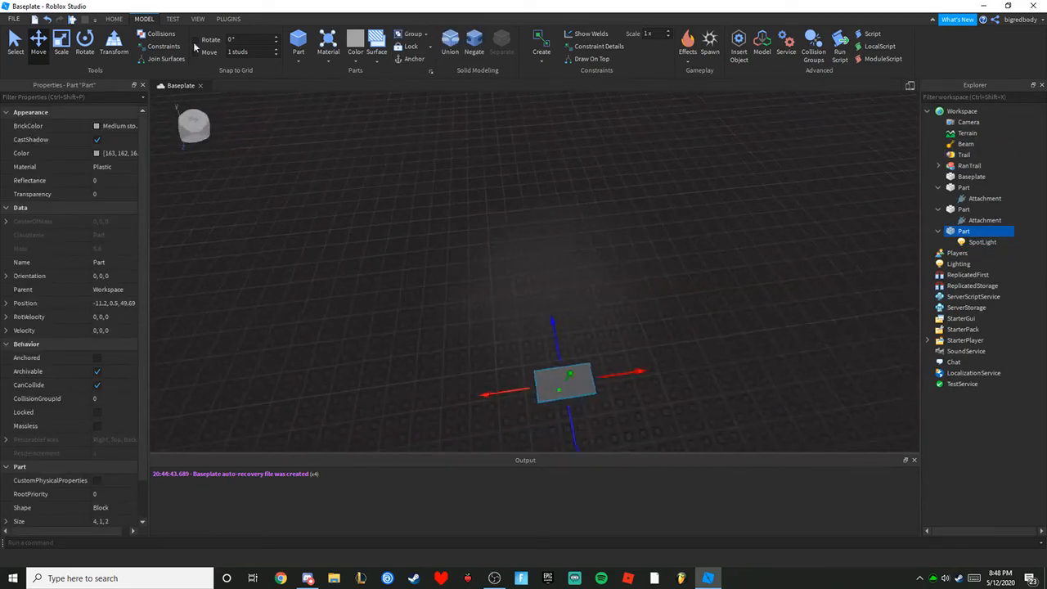
pyautogui.click(114, 43)
pyautogui.click(87, 43)
pyautogui.moveTo(393, 176); pyautogui.dragTo(444, 214, button='right')
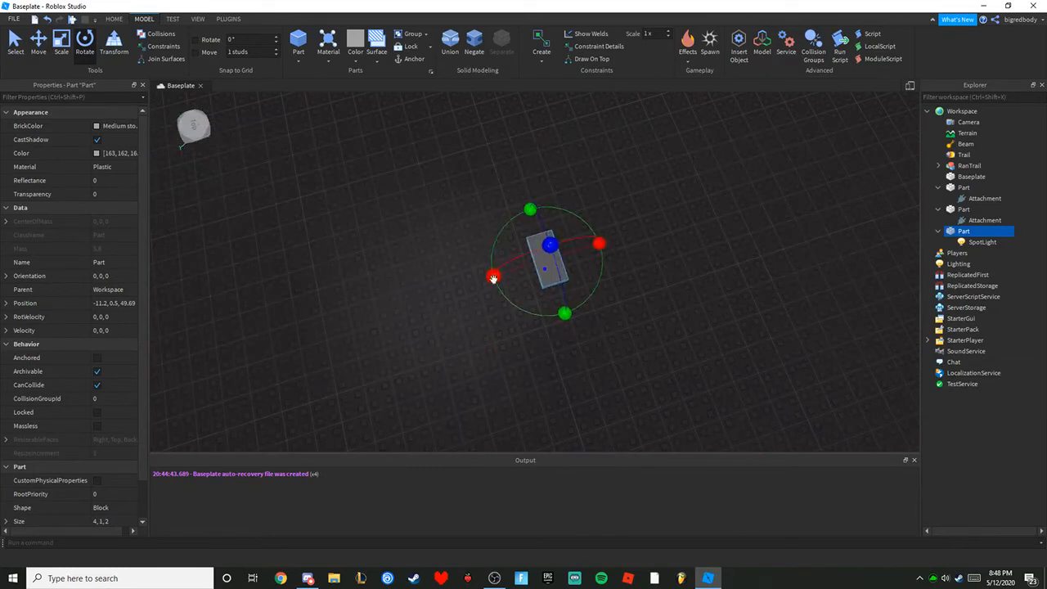
pyautogui.moveTo(566, 314); pyautogui.dragTo(672, 279)
# Select the SpotLight under the rotated part to show its properties.
pyautogui.moveTo(982, 243); pyautogui.dragTo(974, 373)
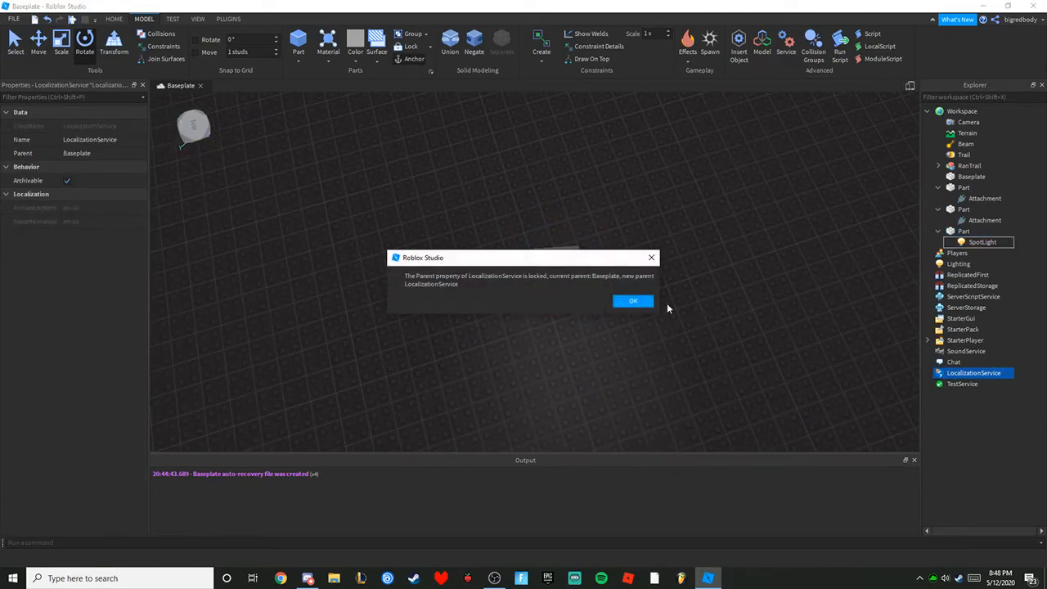
pyautogui.click(633, 302)
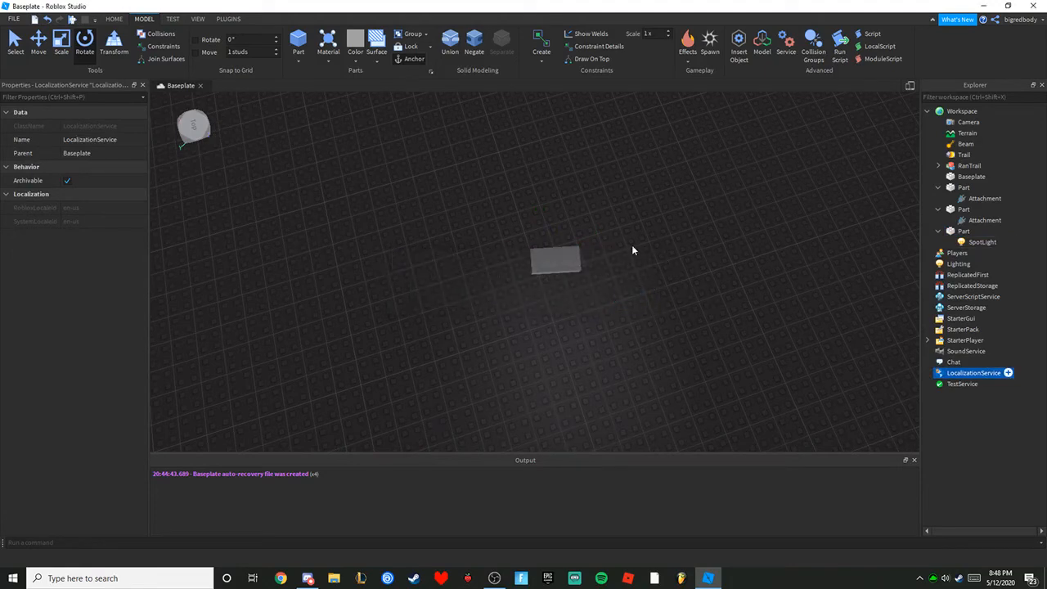
pyautogui.moveTo(674, 215); pyautogui.dragTo(513, 314)
pyautogui.click(974, 242)
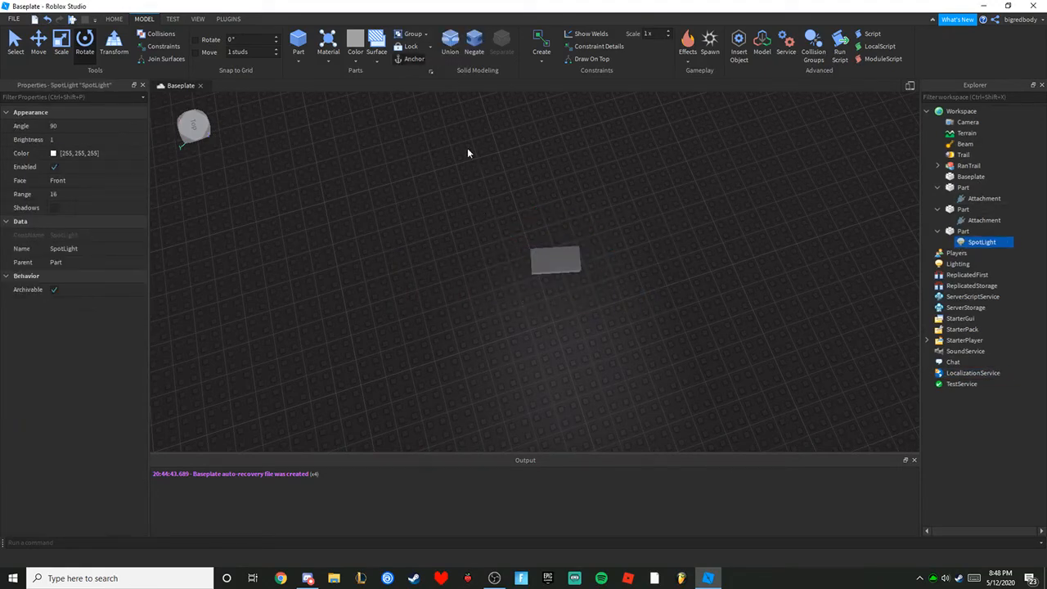
# Turn on the Light Toggle plugin so light sources are marked in the viewport.
pyautogui.moveTo(469, 152); pyautogui.dragTo(352, 94, button='right')
pyautogui.click(229, 19)
pyautogui.moveTo(400, 239); pyautogui.dragTo(255, 99, button='right')
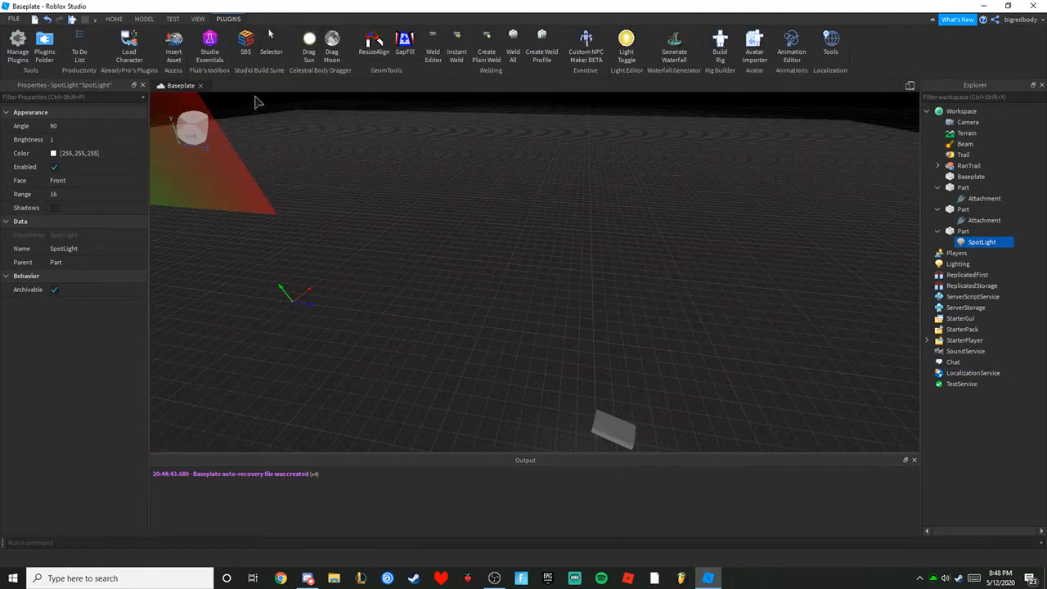
pyautogui.press('s')
pyautogui.press('w')
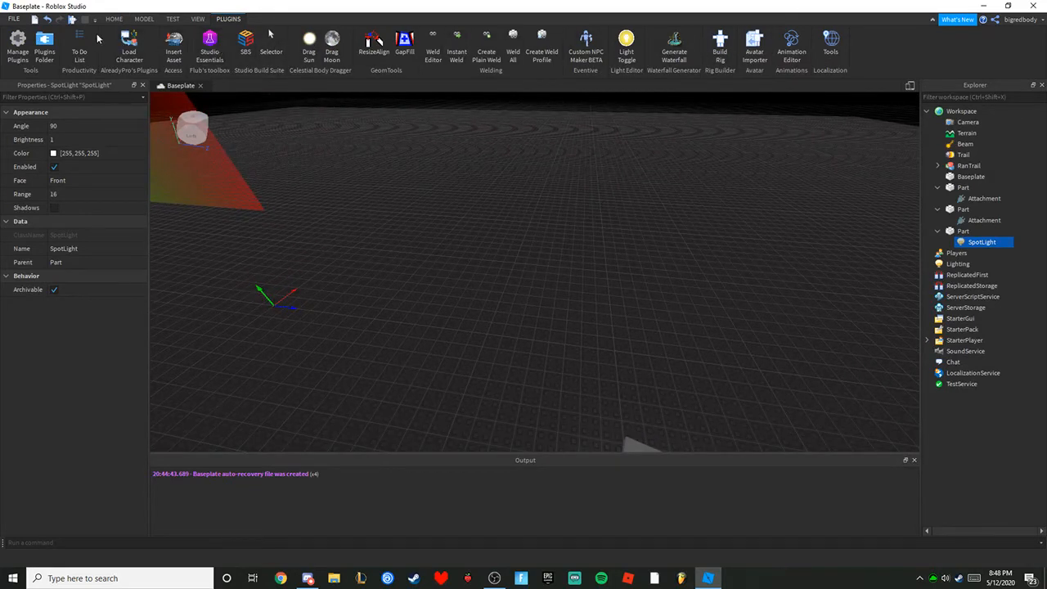
pyautogui.moveTo(642, 153); pyautogui.dragTo(666, 189, button='right')
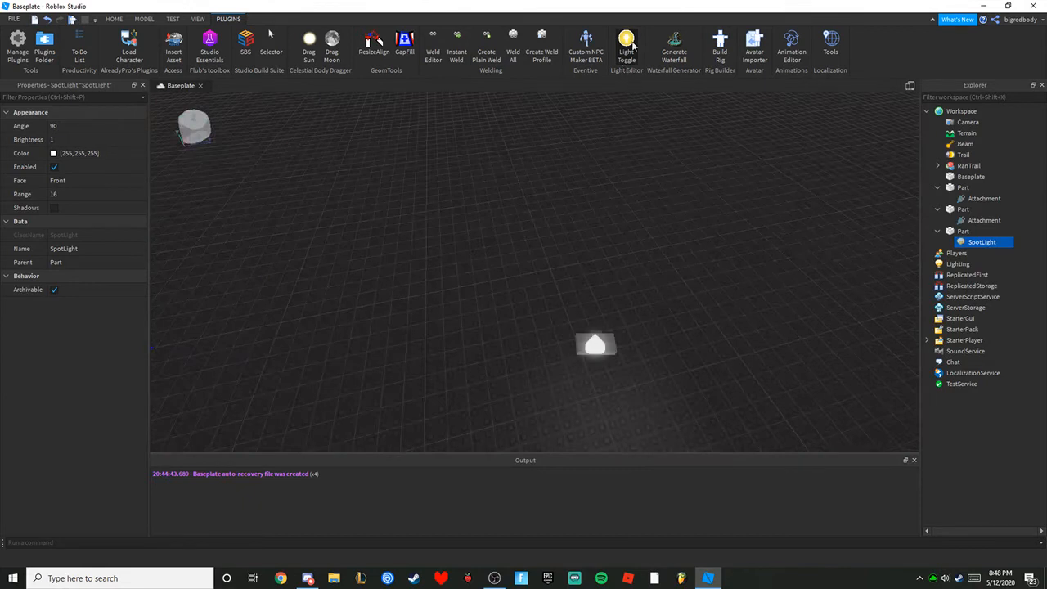
# Select the SpotLight through its viewport marker and frame it up close.
pyautogui.click(681, 250)
pyautogui.press('w')
pyautogui.moveTo(682, 255); pyautogui.dragTo(683, 271, button='right')
pyautogui.click(595, 291)
pyautogui.press('f')
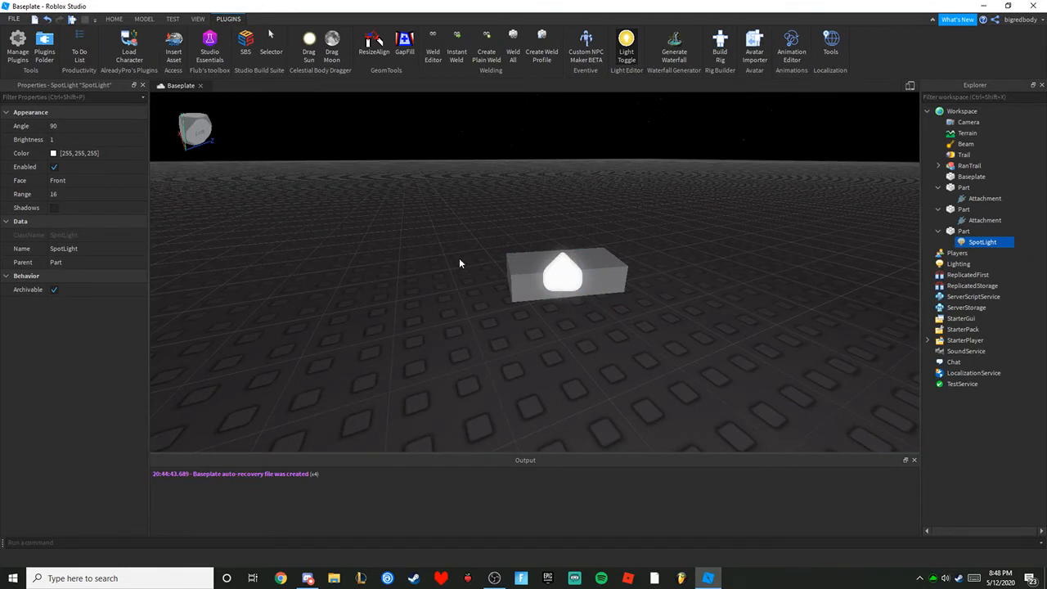
# Change the SpotLight's Color to blue, RGB 0, 34, 255.
pyautogui.click(54, 153)
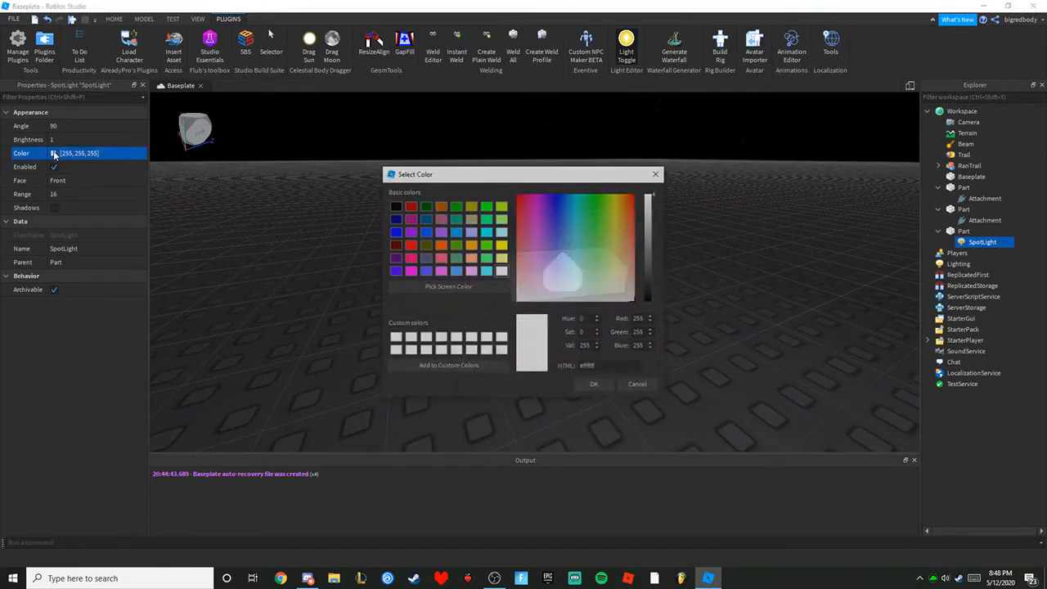
pyautogui.moveTo(571, 214); pyautogui.dragTo(559, 158)
pyautogui.click(595, 386)
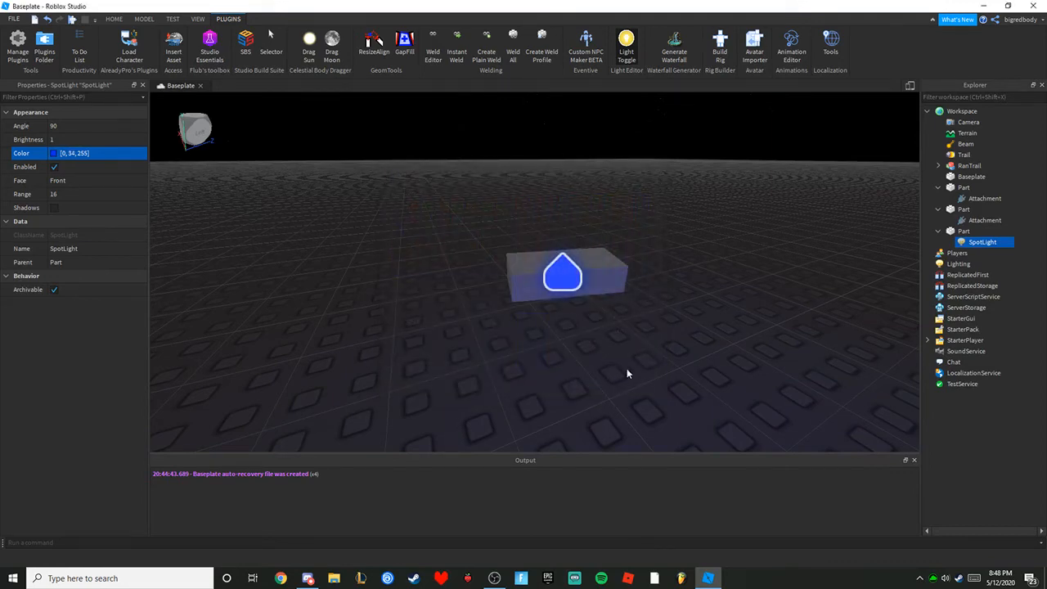
# Set the SpotLight's Brightness to 100 and its Angle to 45.
pyautogui.moveTo(606, 275); pyautogui.dragTo(605, 275, button='right')
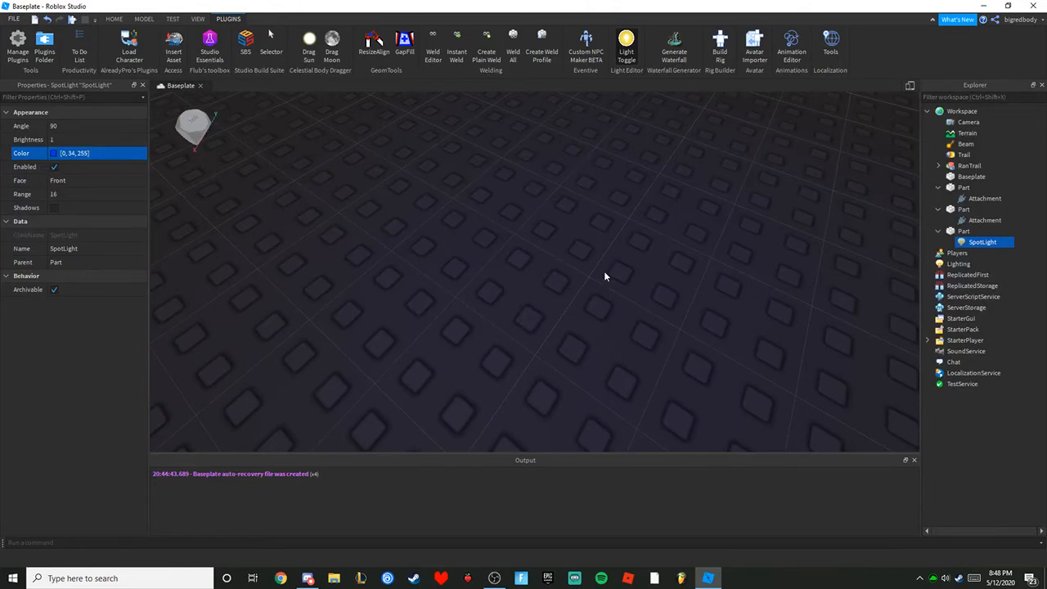
pyautogui.press('f')
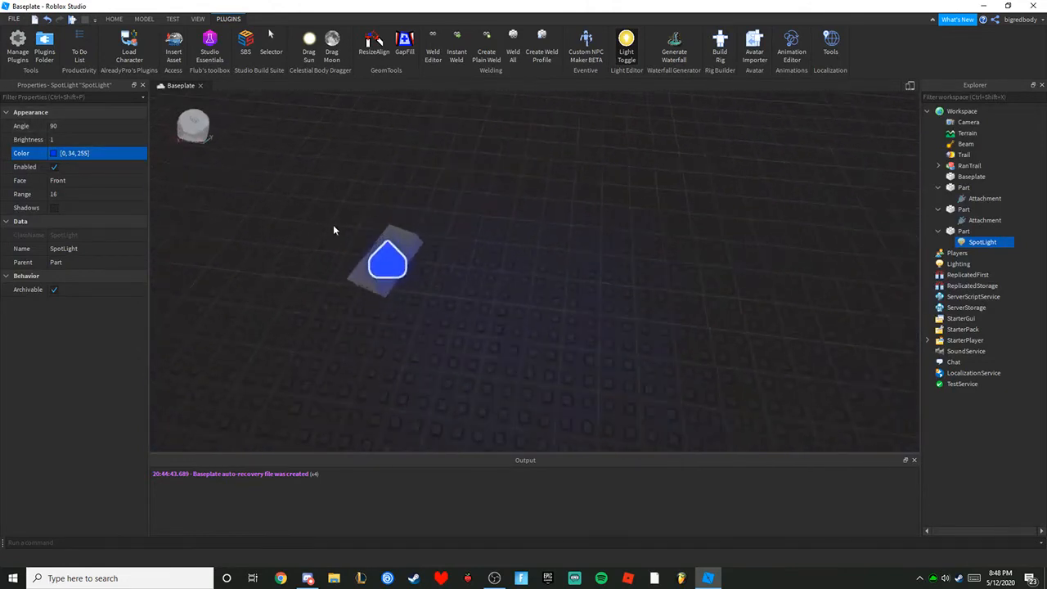
pyautogui.click(59, 140)
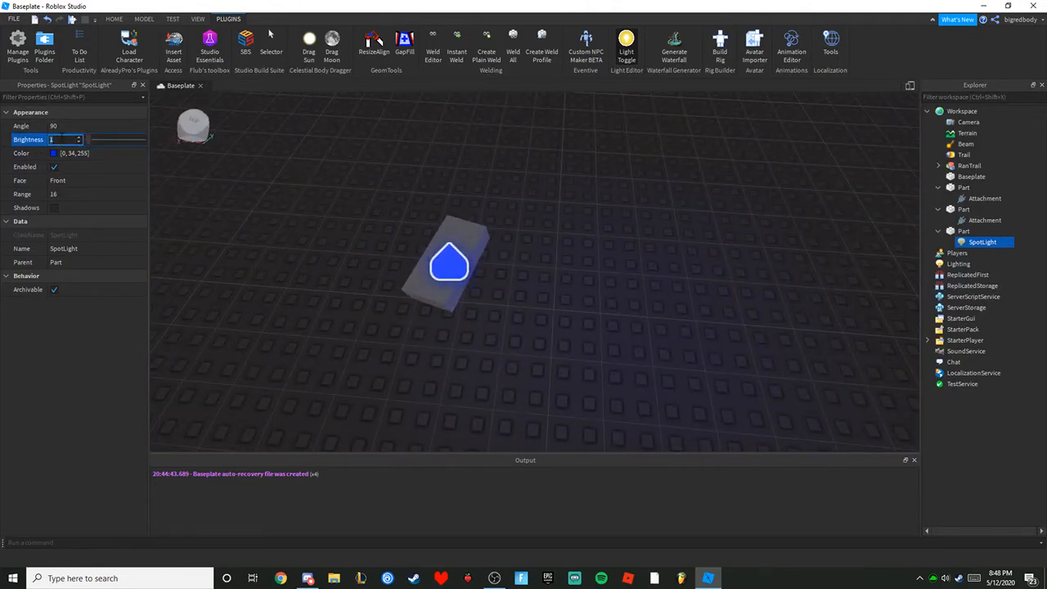
pyautogui.write('100')
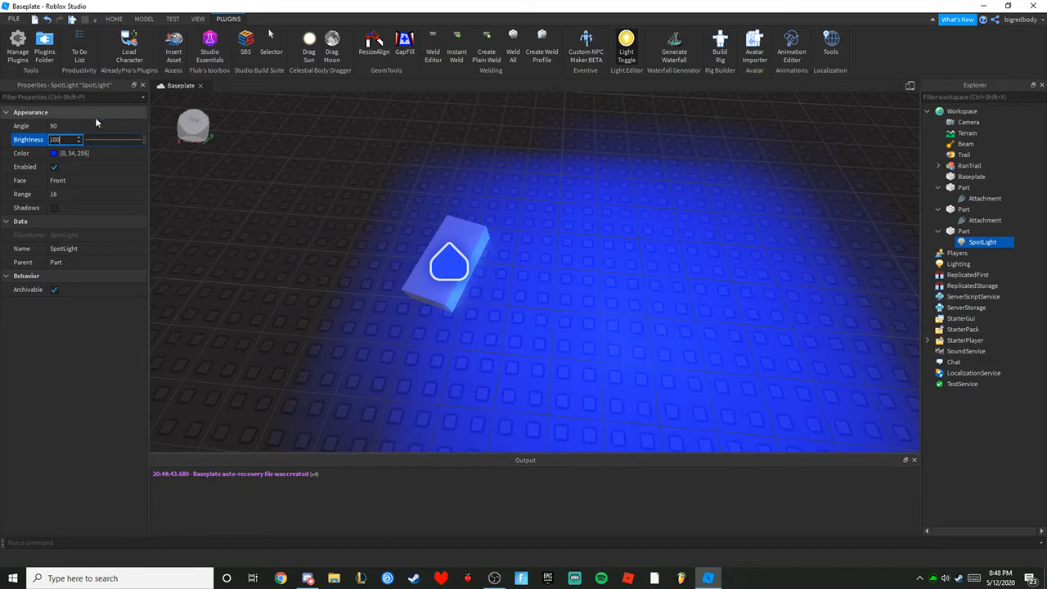
pyautogui.write('45')
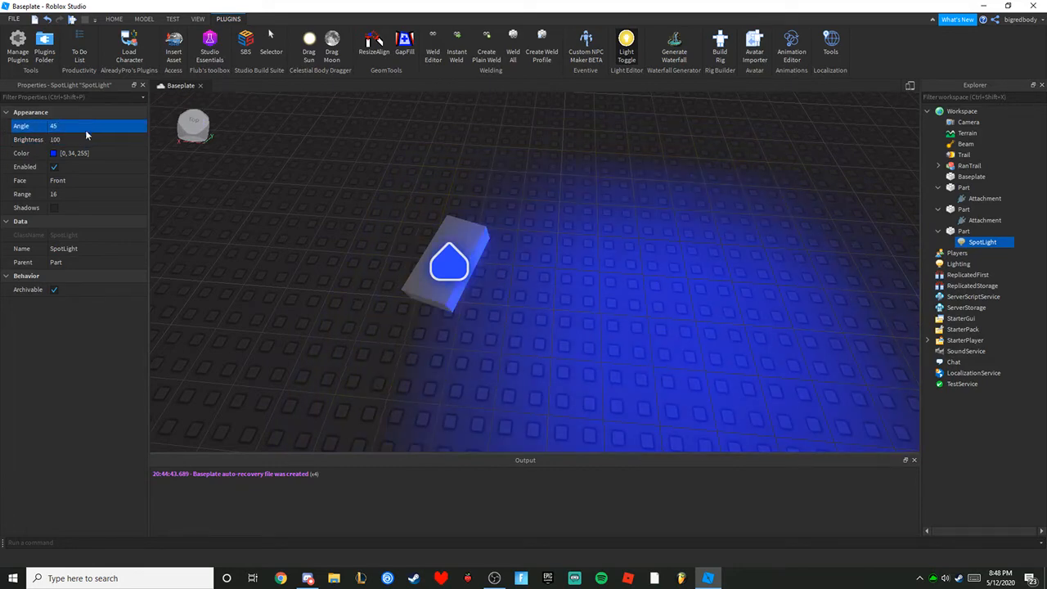
# Raise the SpotLight's Range to the maximum of 60.
pyautogui.click(57, 194)
pyautogui.write('100')
pyautogui.press('Return')
pyautogui.moveTo(491, 214); pyautogui.dragTo(394, 204, button='right')
pyautogui.scroll(-5, 528, 201)
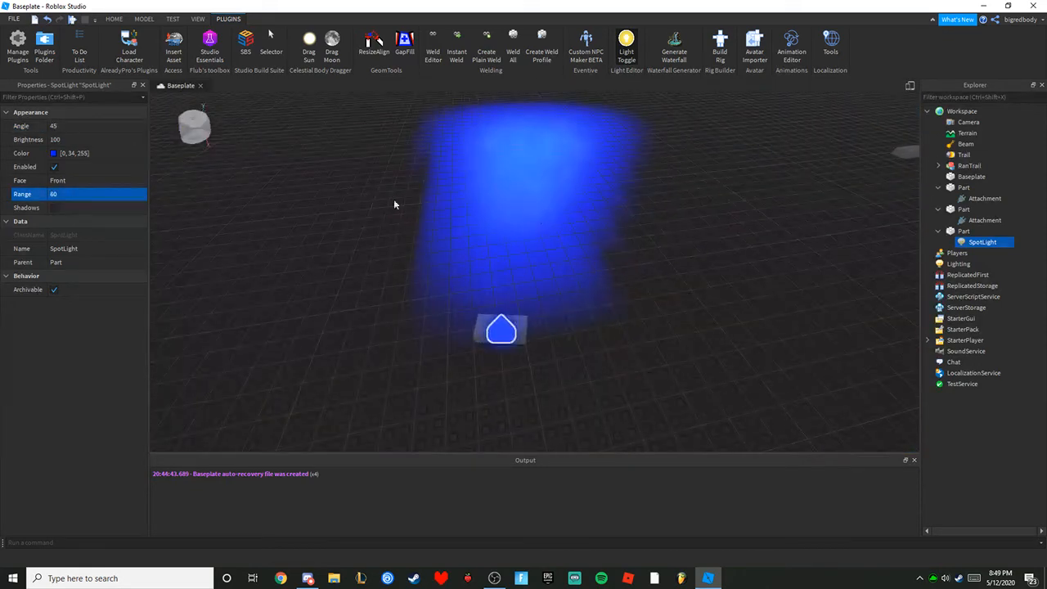
# Narrow the SpotLight's Angle to 18 and view the lit area.
pyautogui.scroll(3, 394, 205)
pyautogui.click(79, 126)
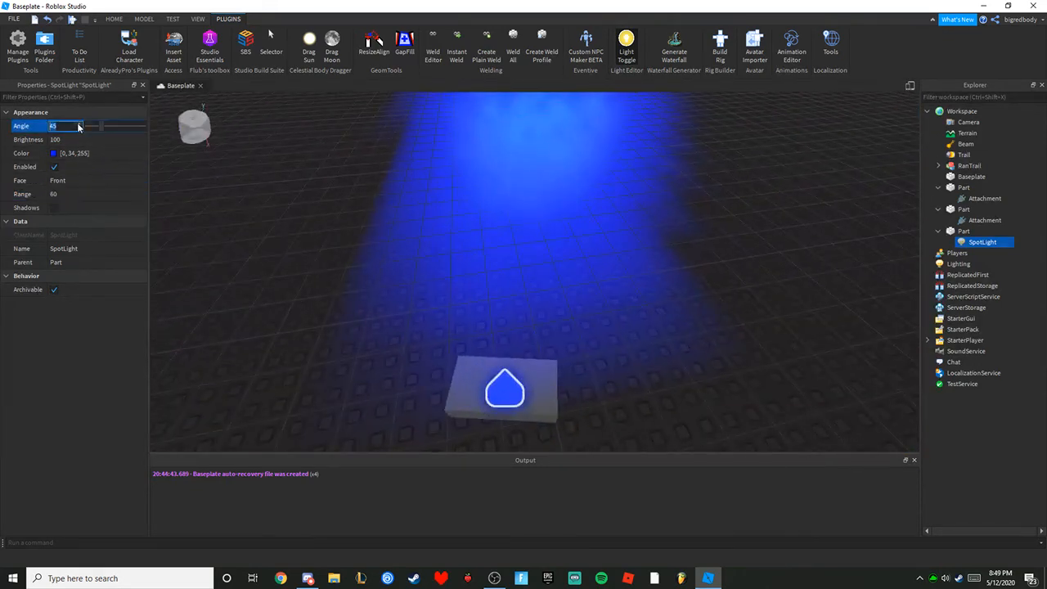
pyautogui.moveTo(102, 128); pyautogui.dragTo(91, 128)
pyautogui.moveTo(318, 211); pyautogui.dragTo(309, 214, button='right')
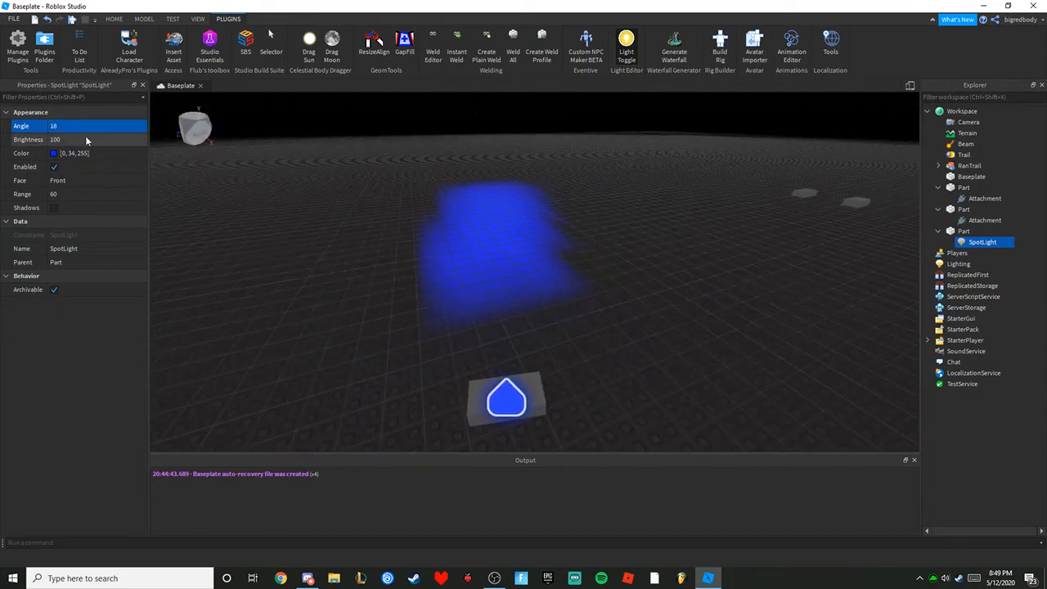
# Widen the SpotLight's Angle to 180 and view the lit area from different sides.
pyautogui.click(78, 127)
pyautogui.moveTo(94, 128); pyautogui.dragTo(166, 128)
pyautogui.scroll(-5, 340, 216)
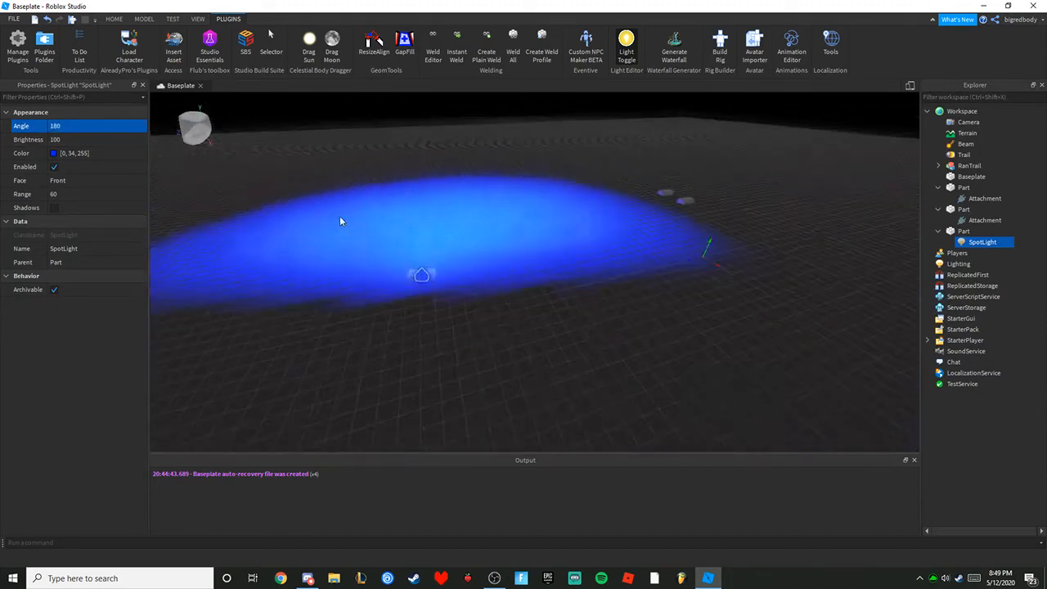
pyautogui.moveTo(511, 329); pyautogui.dragTo(514, 331, button='right')
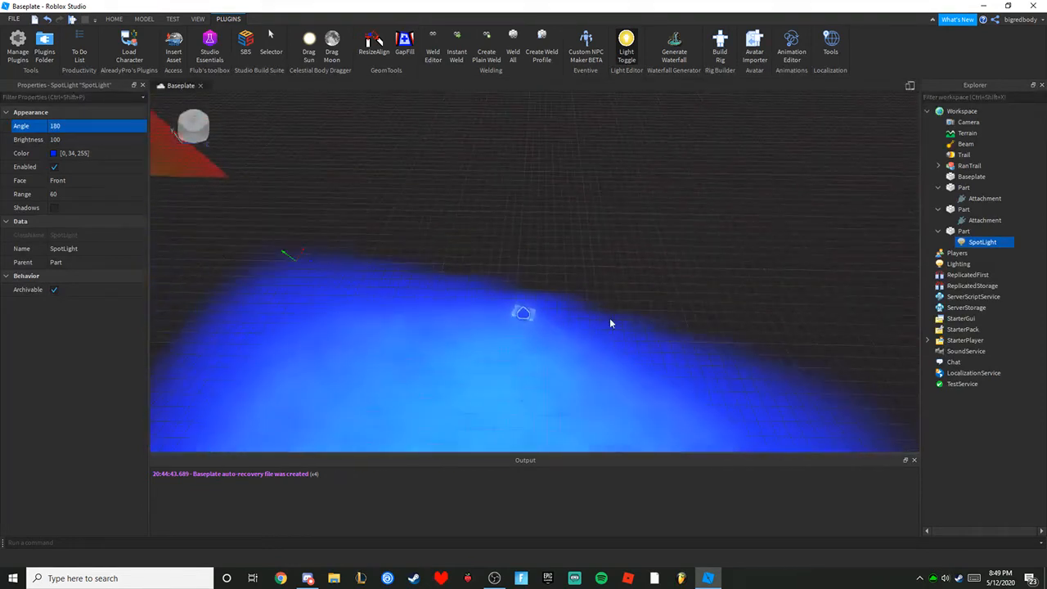
pyautogui.moveTo(610, 318); pyautogui.dragTo(611, 319, button='right')
# Remove the SpotLight from its part and insert a PointLight into the same part.
pyautogui.rightClick(969, 244)
pyautogui.click(953, 298)
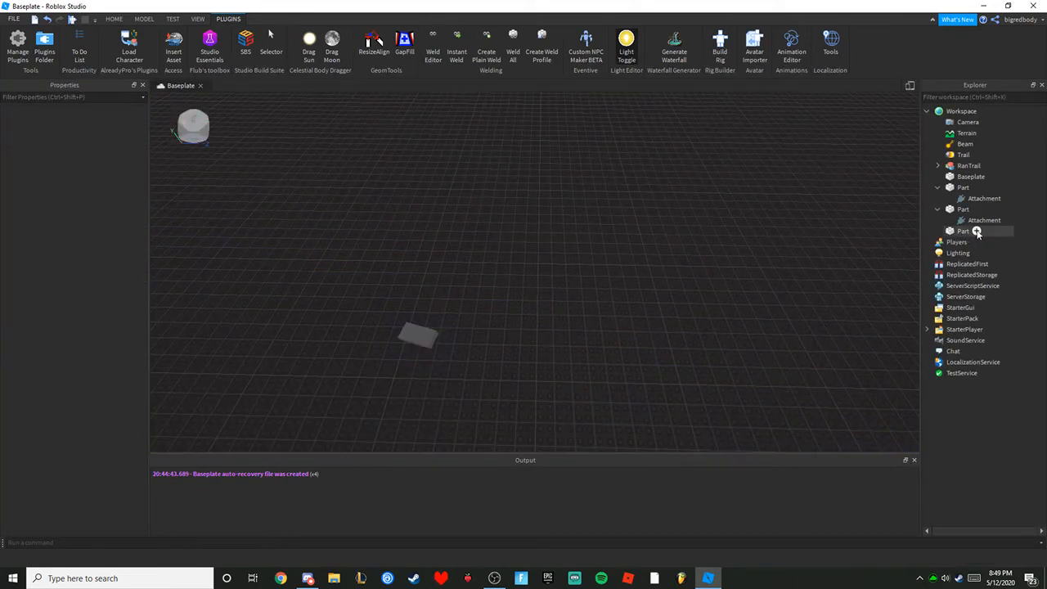
pyautogui.click(977, 231)
pyautogui.write('point')
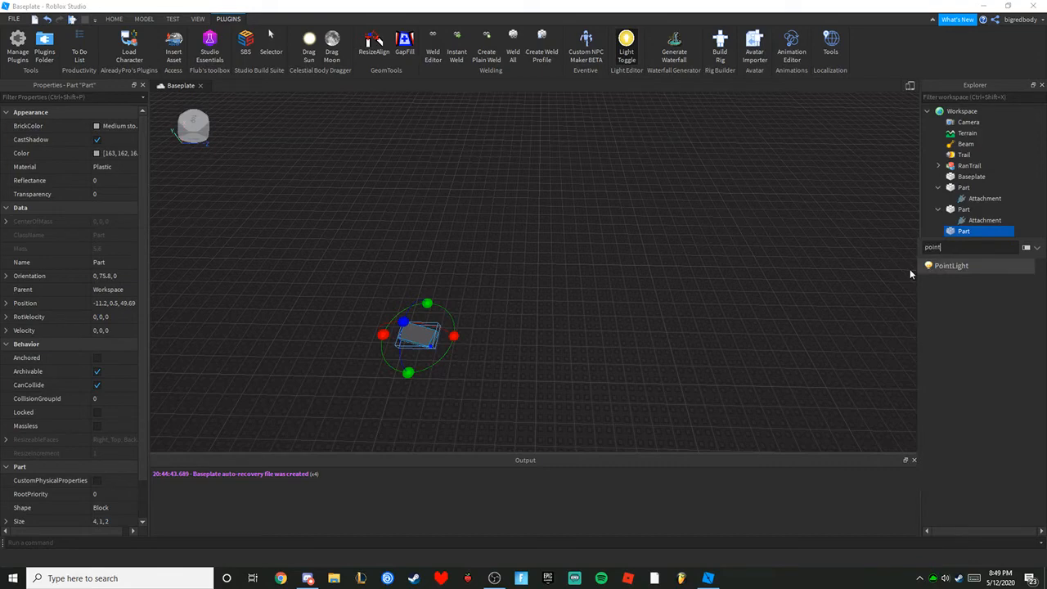
pyautogui.press('Return')
pyautogui.moveTo(581, 315); pyautogui.dragTo(581, 314, button='right')
pyautogui.scroll(3, 581, 314)
pyautogui.click(533, 236)
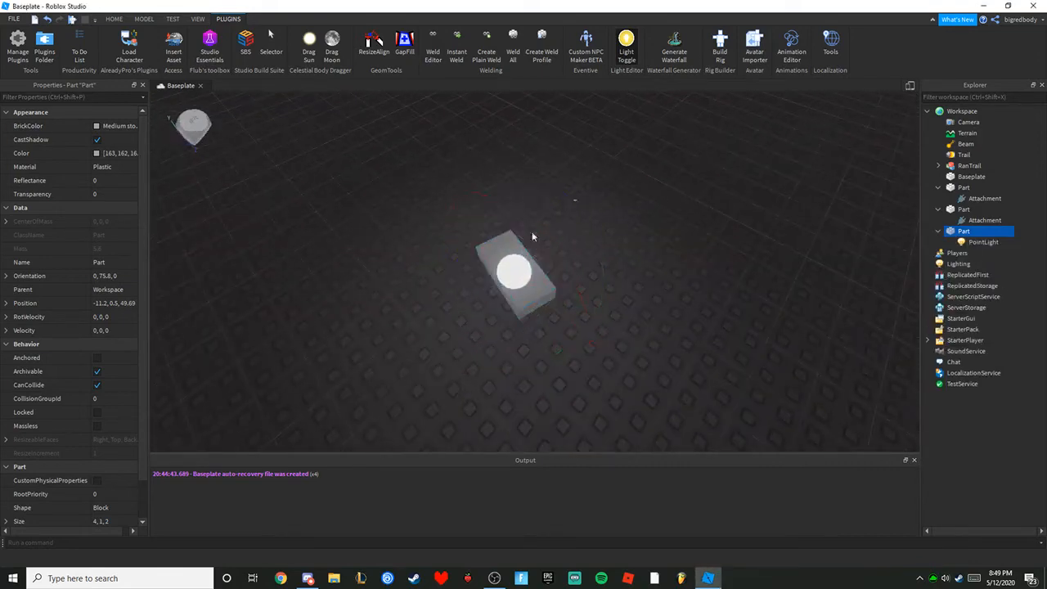
pyautogui.click(527, 260)
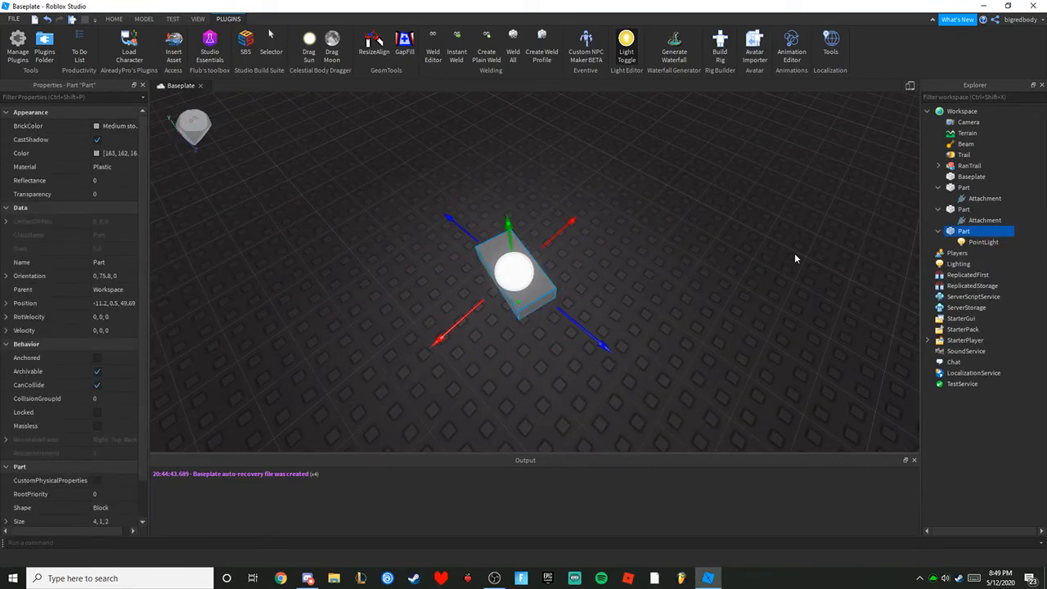
# Set the PointLight's Brightness to 100 and view the lit ground around the part.
pyautogui.click(984, 243)
pyautogui.click(74, 126)
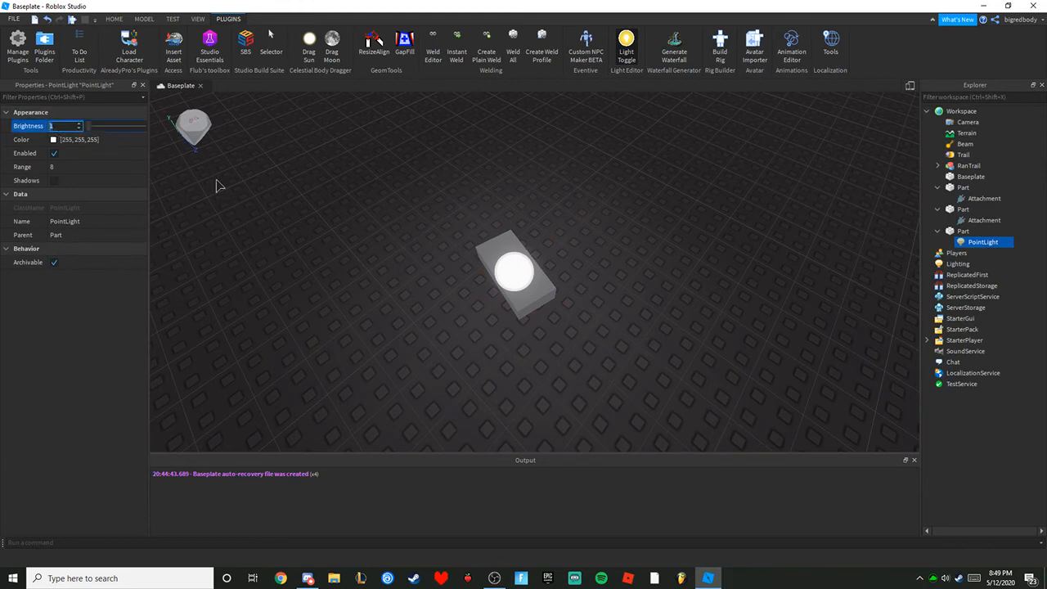
pyautogui.write('100')
pyautogui.press('Return')
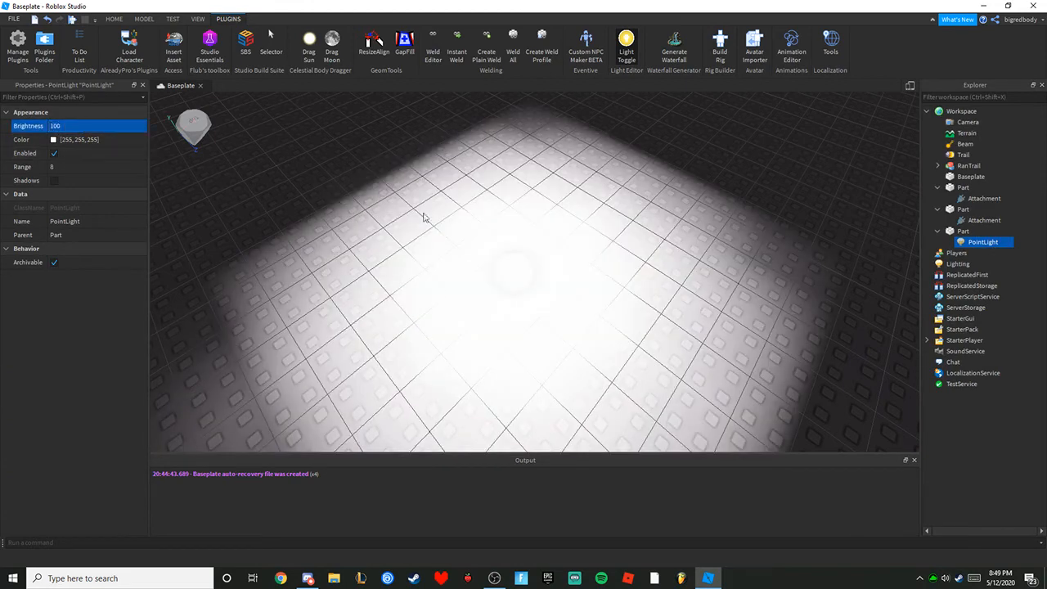
pyautogui.moveTo(423, 218); pyautogui.dragTo(484, 243, button='right')
pyautogui.press('s')
pyautogui.press('a')
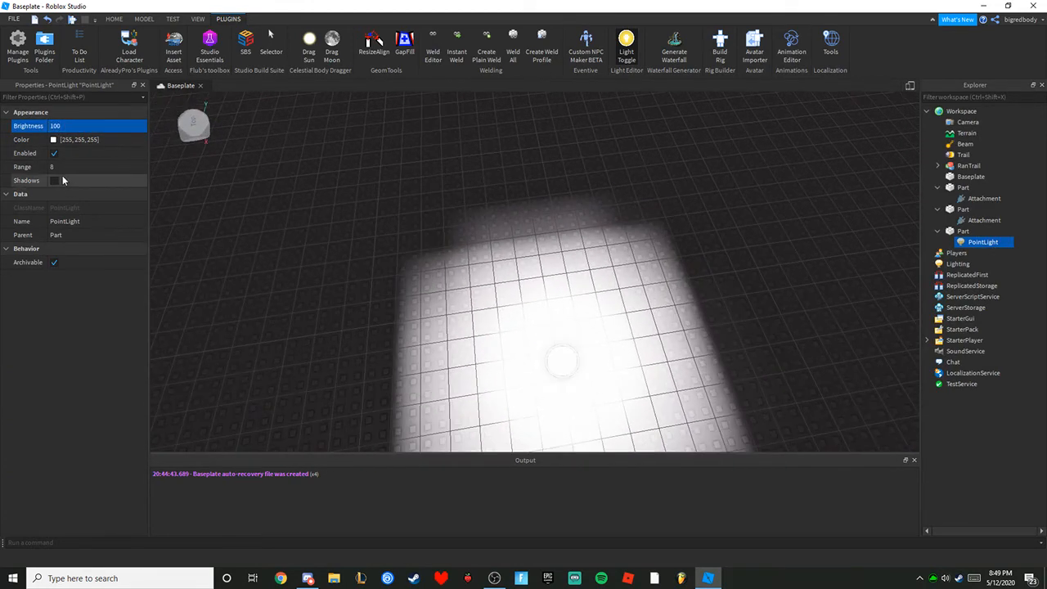
# Raise the PointLight's Range to the maximum of 60 and view the lit area from afar.
pyautogui.click(70, 166)
pyautogui.write('100')
pyautogui.press('Return')
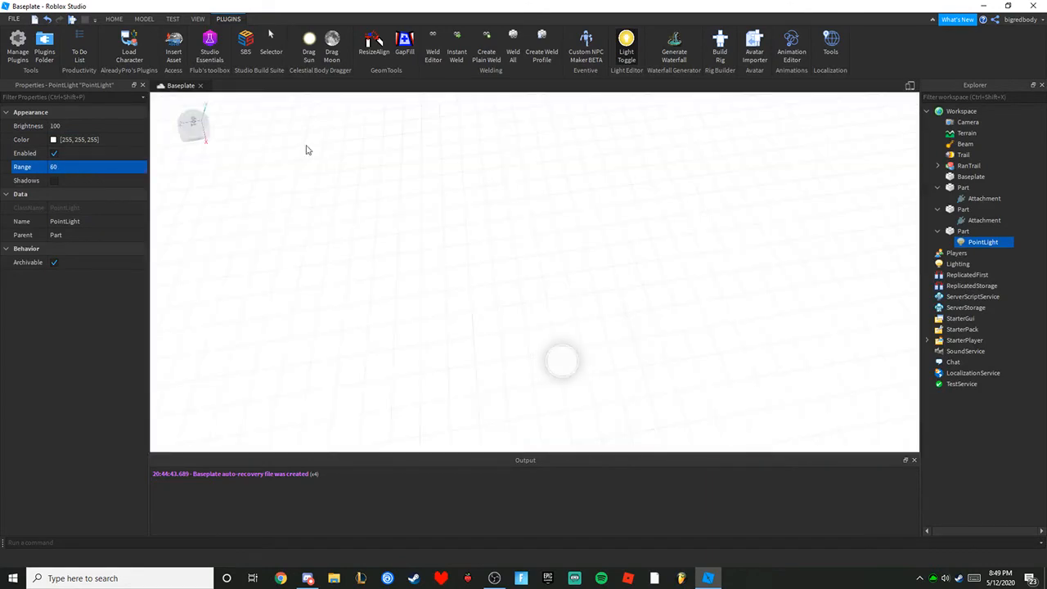
pyautogui.moveTo(474, 204); pyautogui.dragTo(502, 211, button='right')
pyautogui.press('s')
pyautogui.press('w')
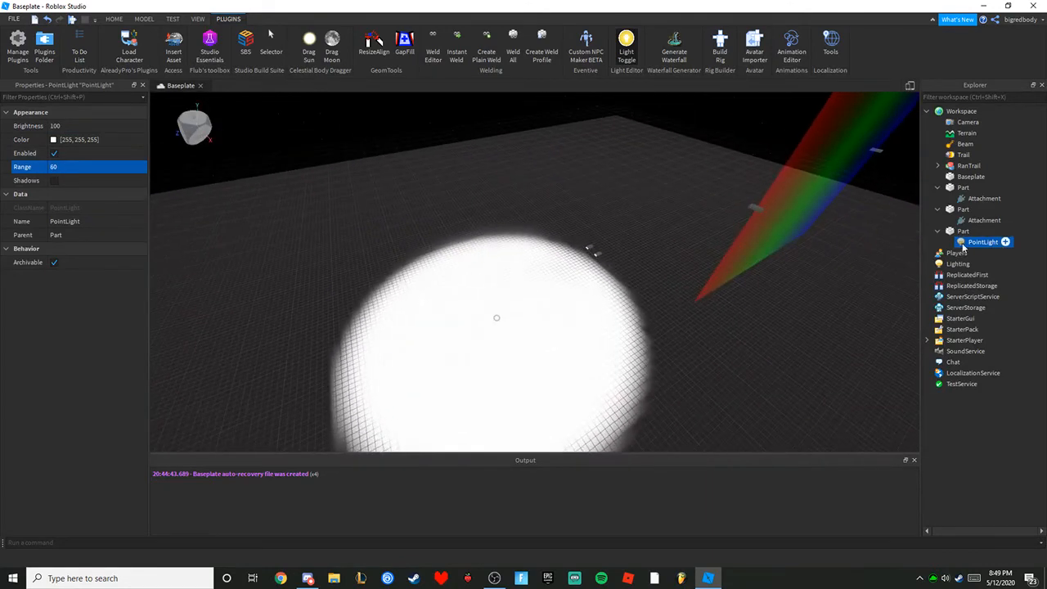
# Remove the PointLight and select the part that held it.
pyautogui.rightClick(991, 243)
pyautogui.click(941, 300)
pyautogui.click(518, 304)
pyautogui.press('w')
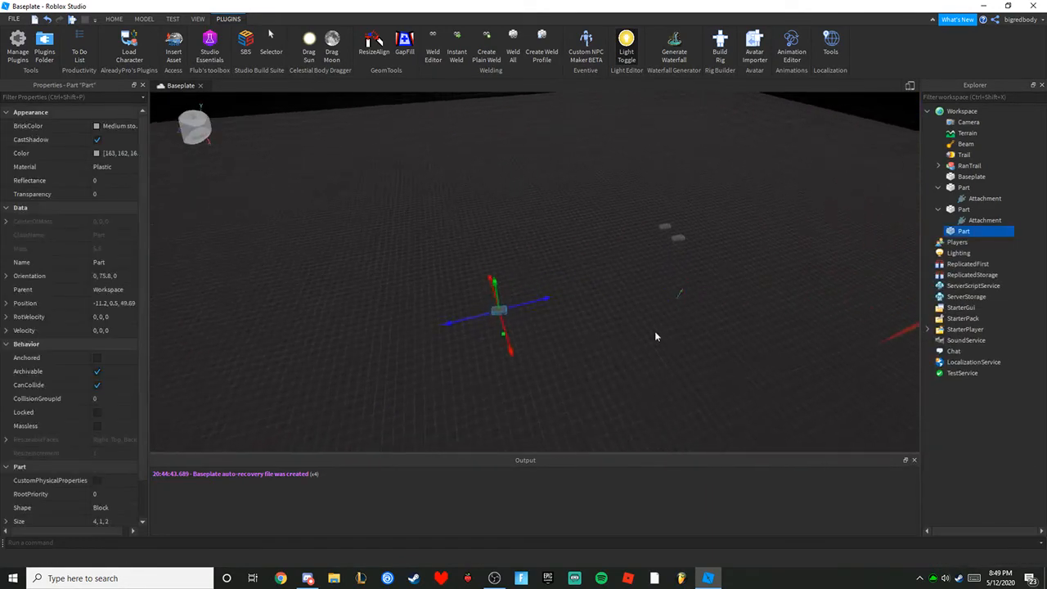
pyautogui.press('a')
# Insert a SurfaceLight into the selected part and frame the part in the view.
pyautogui.click(978, 232)
pyautogui.write('s')
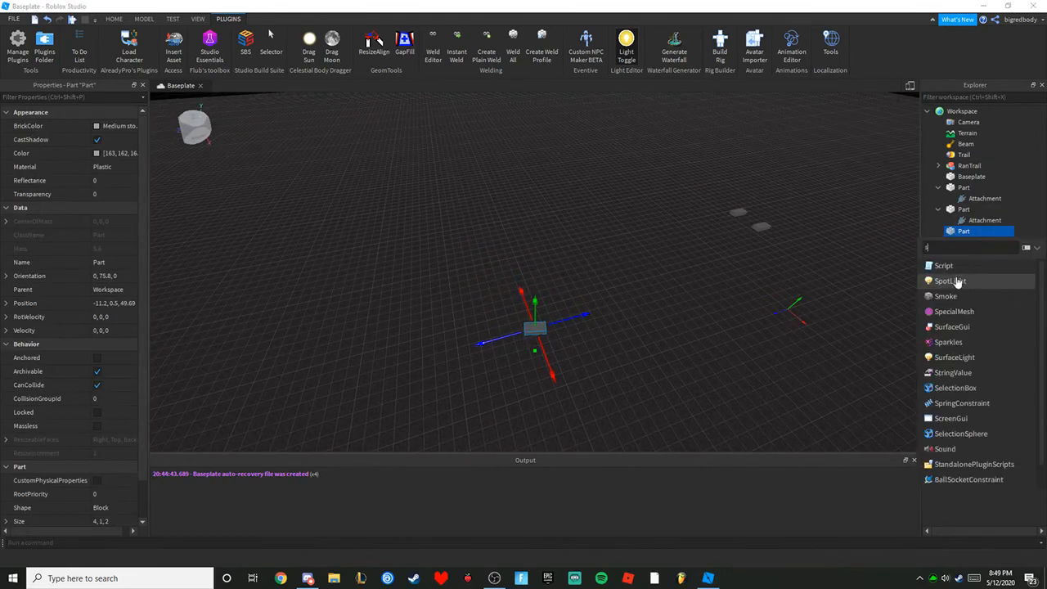
pyautogui.click(953, 357)
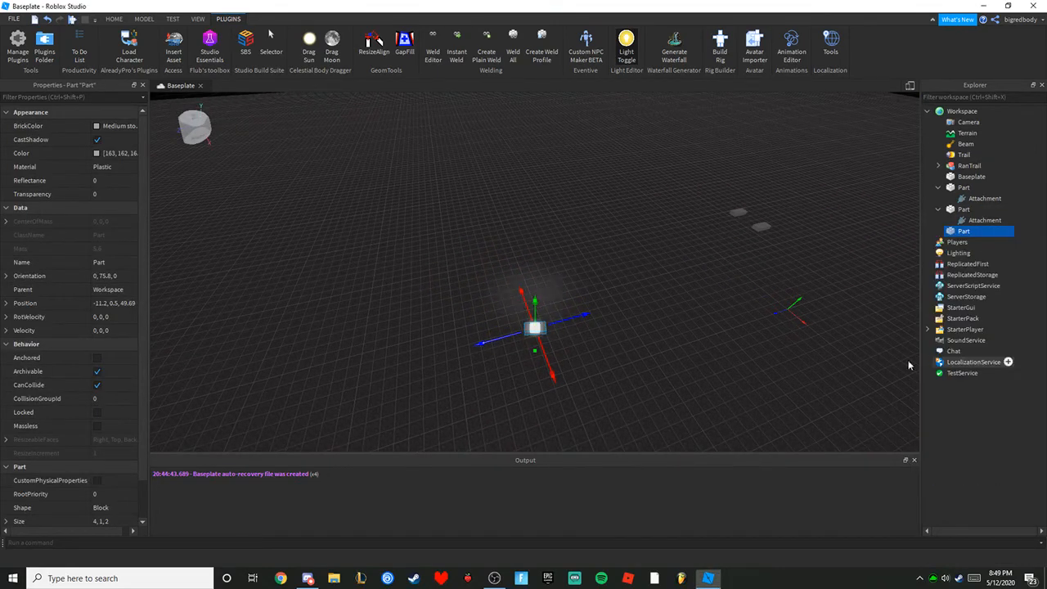
pyautogui.press('f')
pyautogui.scroll(5, 694, 349)
# Examine from several sides which face of the part the SurfaceLight shines from.
pyautogui.click(688, 340)
pyautogui.click(447, 310)
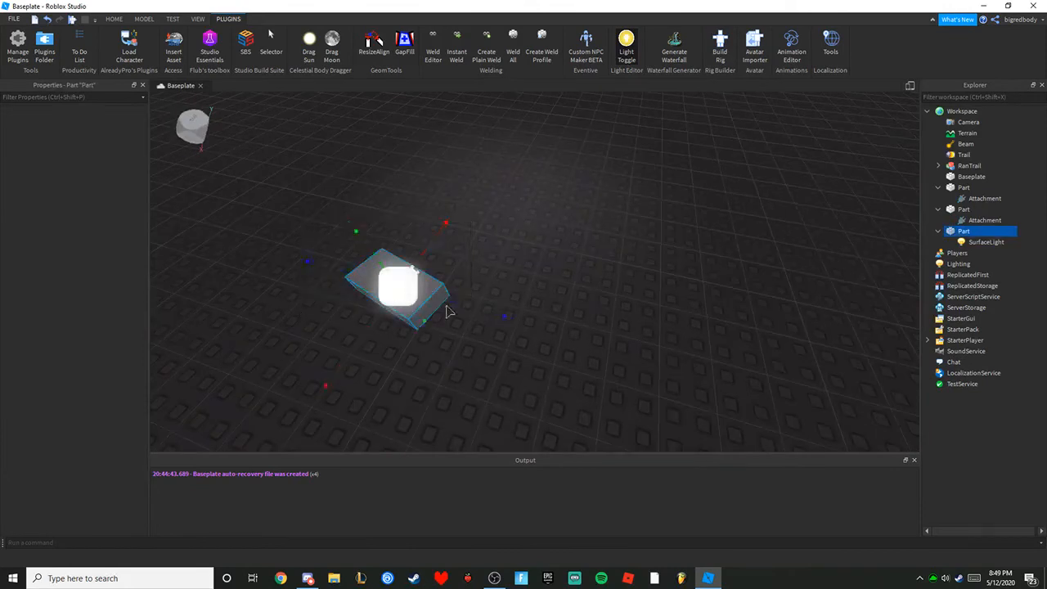
pyautogui.scroll(3, 448, 310)
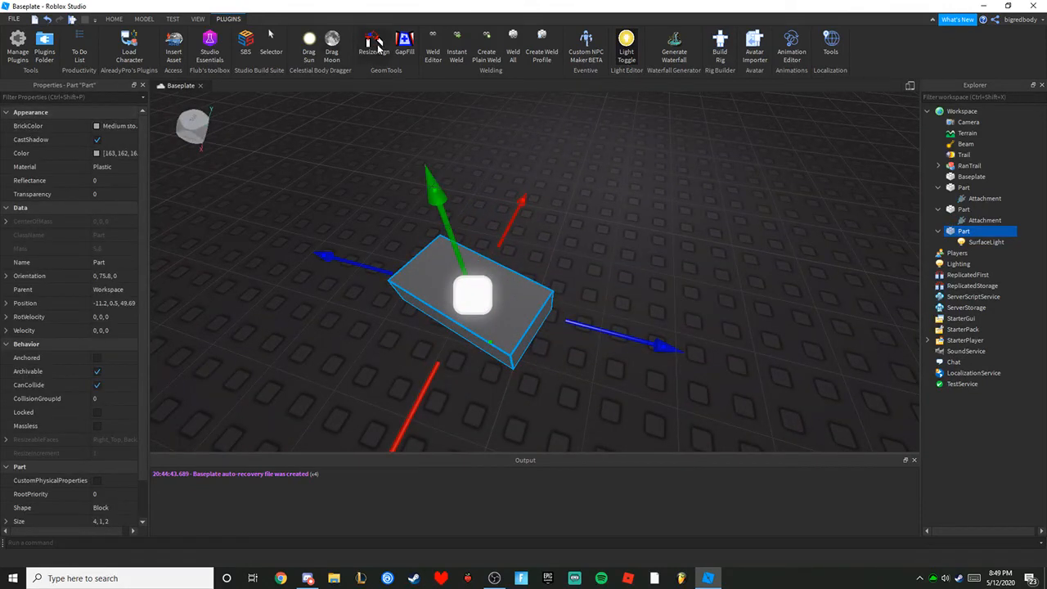
pyautogui.moveTo(536, 155); pyautogui.dragTo(536, 154, button='right')
pyautogui.click(358, 248)
pyautogui.click(509, 332)
pyautogui.moveTo(589, 359); pyautogui.dragTo(589, 359, button='right')
pyautogui.scroll(-5, 544, 352)
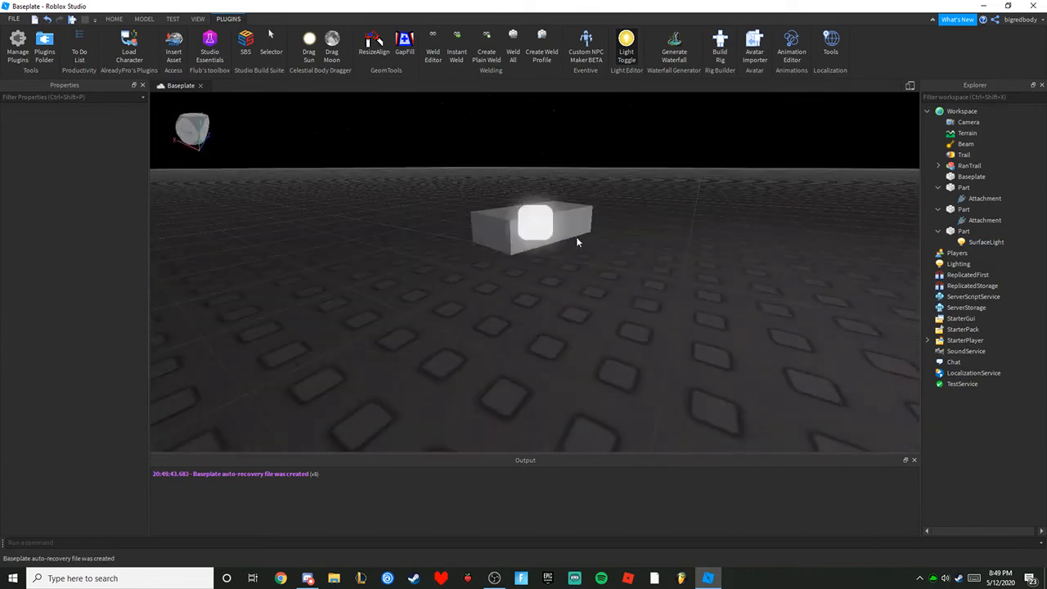
pyautogui.click(578, 238)
pyautogui.scroll(4, 597, 267)
pyautogui.moveTo(626, 300); pyautogui.dragTo(626, 300, button='right')
pyautogui.scroll(-3, 671, 180)
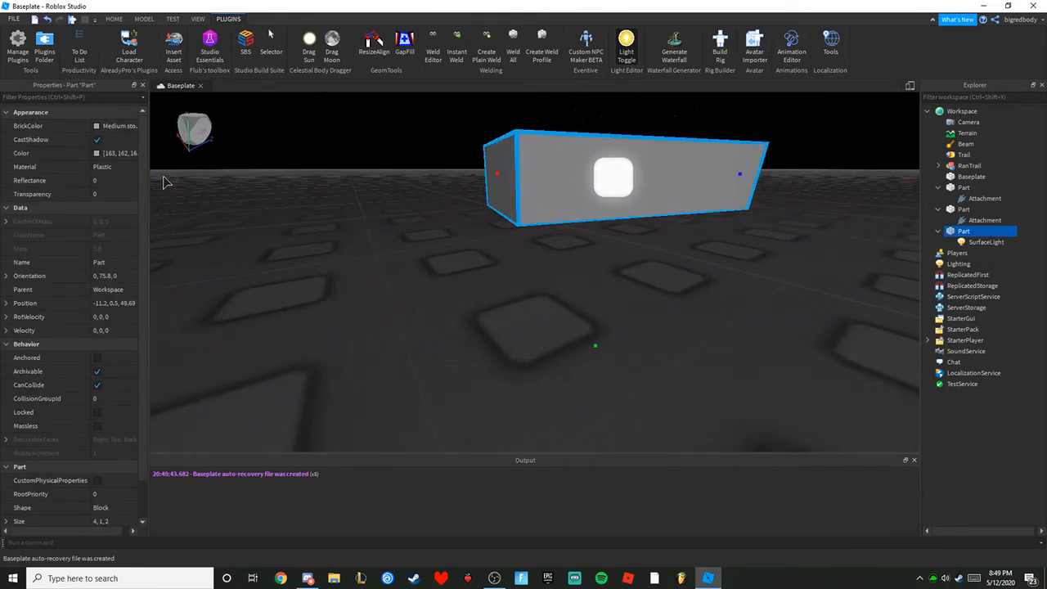
# Select the SurfaceLight and set its Face to Top.
pyautogui.click(610, 187)
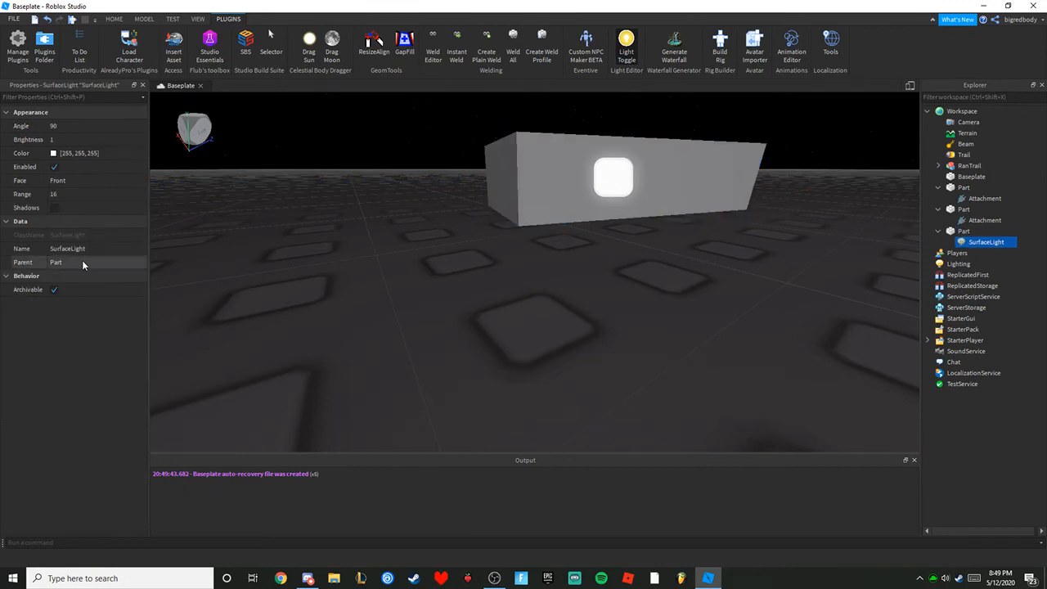
pyautogui.click(71, 194)
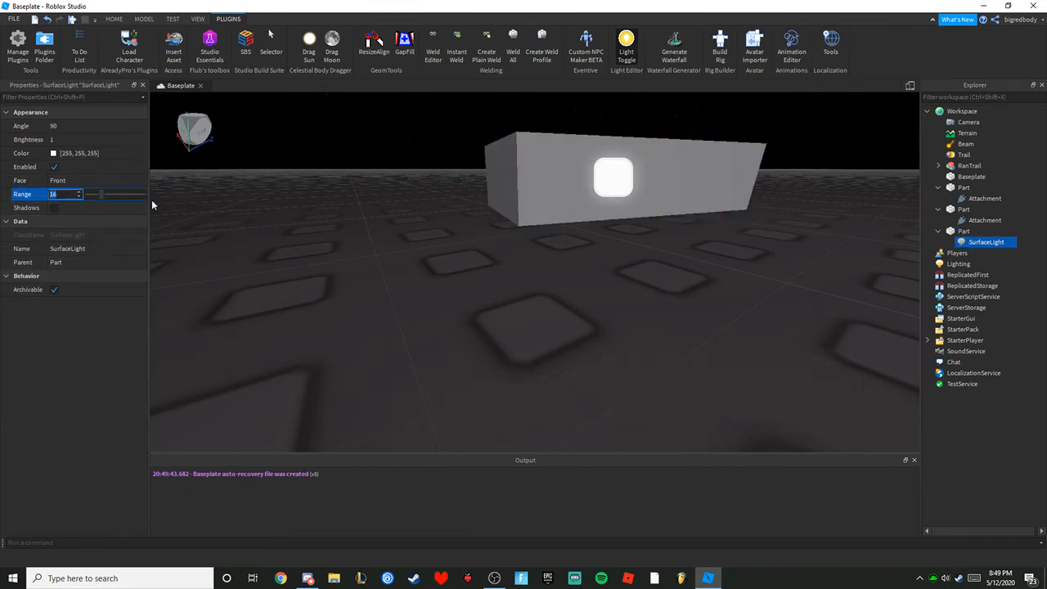
pyautogui.click(110, 182)
pyautogui.click(93, 181)
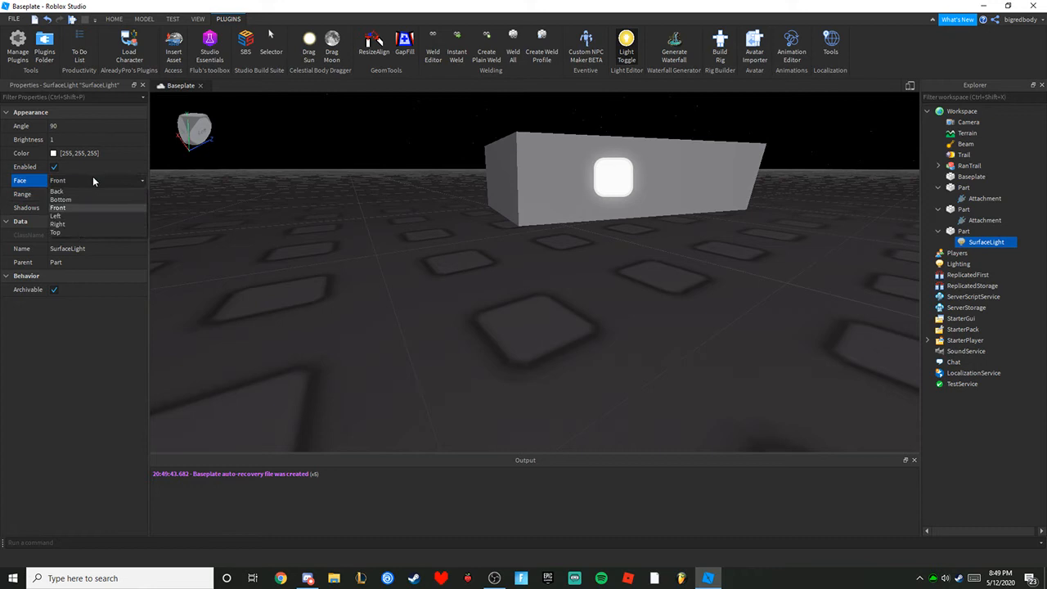
pyautogui.click(74, 235)
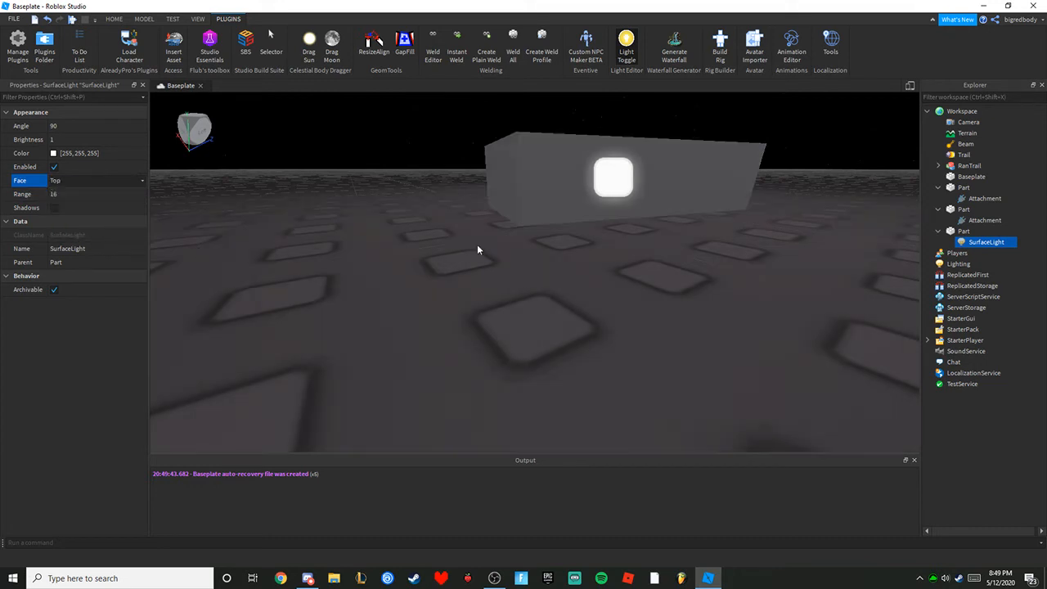
# Examine the area lit by the SurfaceLight from above and from farther away.
pyautogui.moveTo(477, 243); pyautogui.dragTo(485, 245, button='right')
pyautogui.scroll(-5, 484, 245)
pyautogui.click(538, 248)
pyautogui.scroll(3, 471, 260)
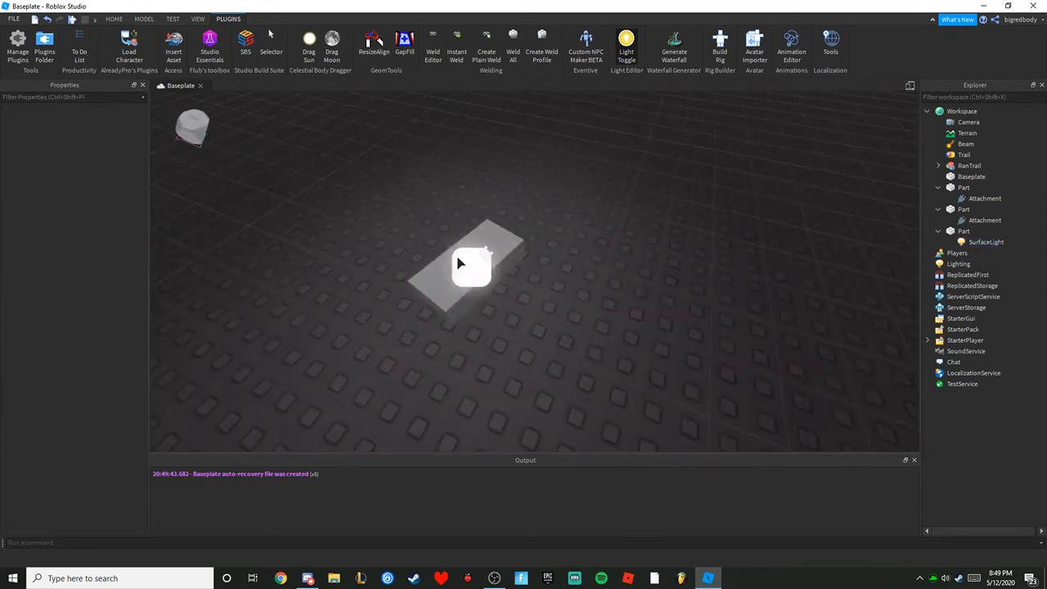
pyautogui.click(458, 263)
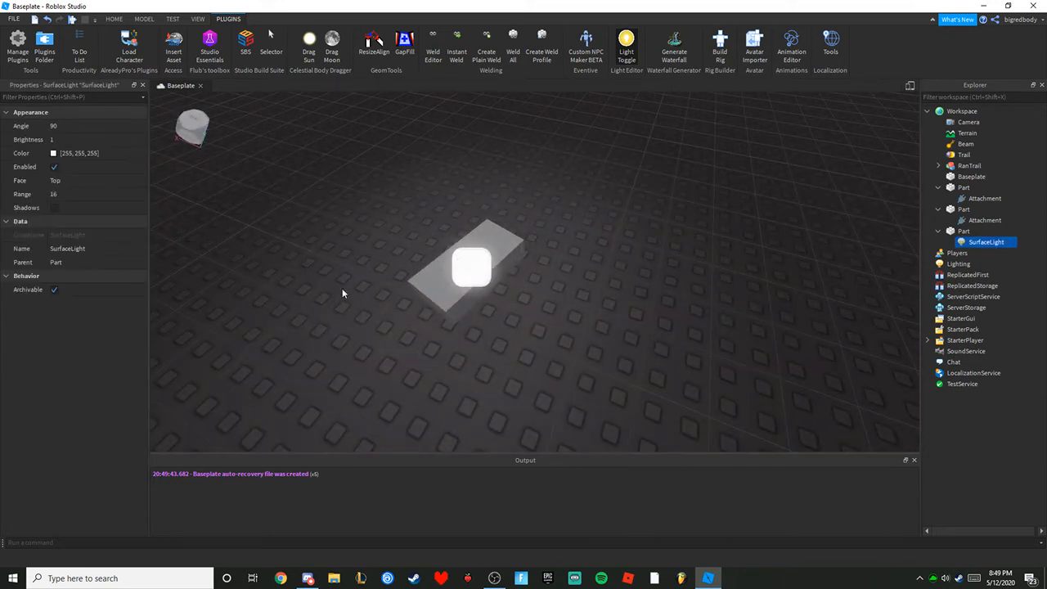
pyautogui.press('a')
pyautogui.press('d')
pyautogui.press('a')
pyautogui.press('s')
pyautogui.click(79, 180)
pyautogui.click(78, 180)
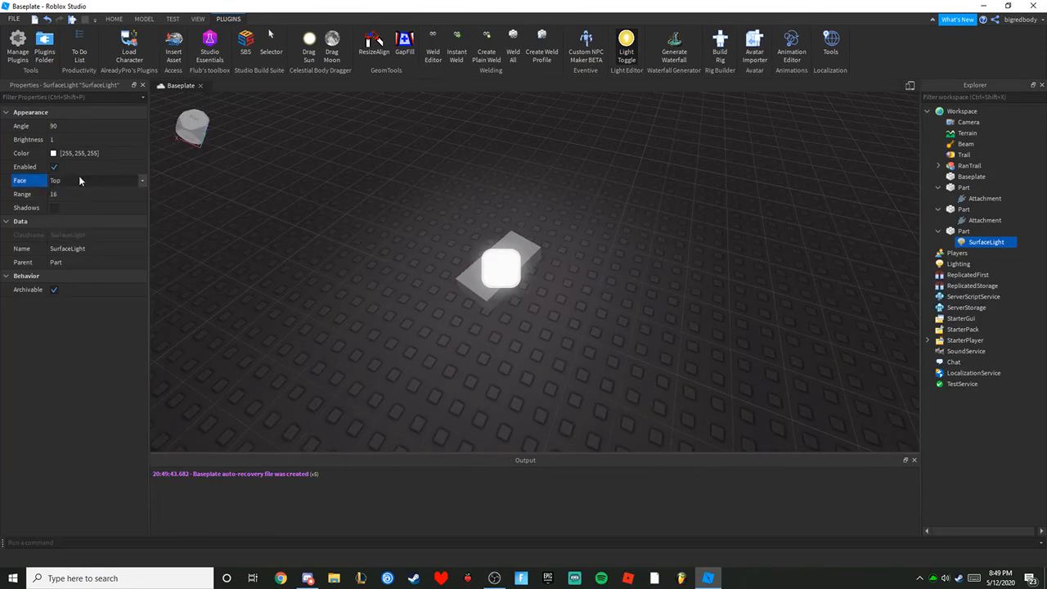
# Highlight each surface of the part holding the SurfaceLight in turn, from BackSurface to TopSurface, to identify its faces.
pyautogui.click(680, 294)
pyautogui.click(964, 231)
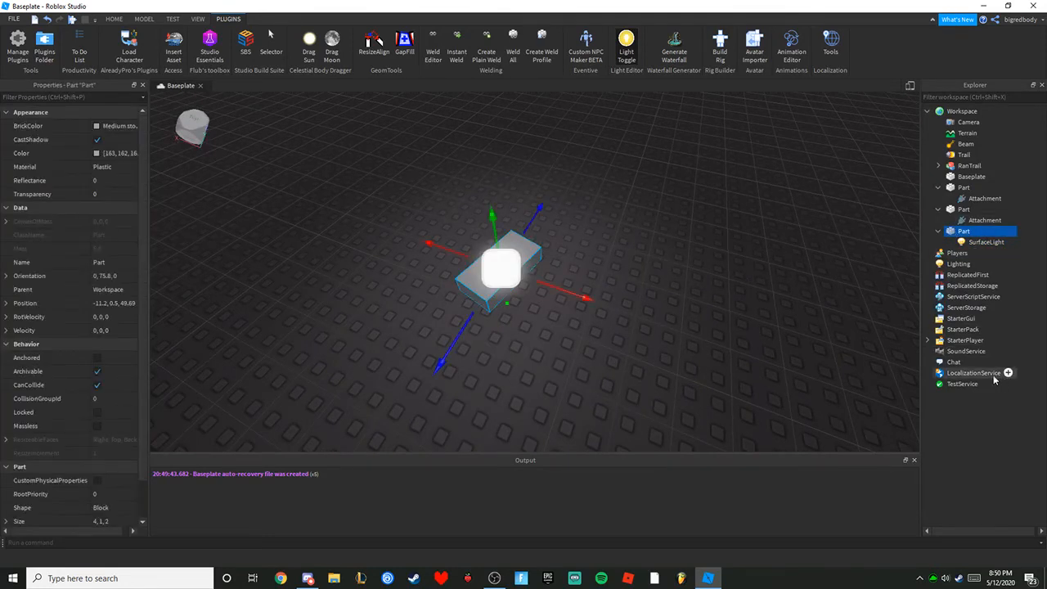
pyautogui.scroll(-1, 41, 352)
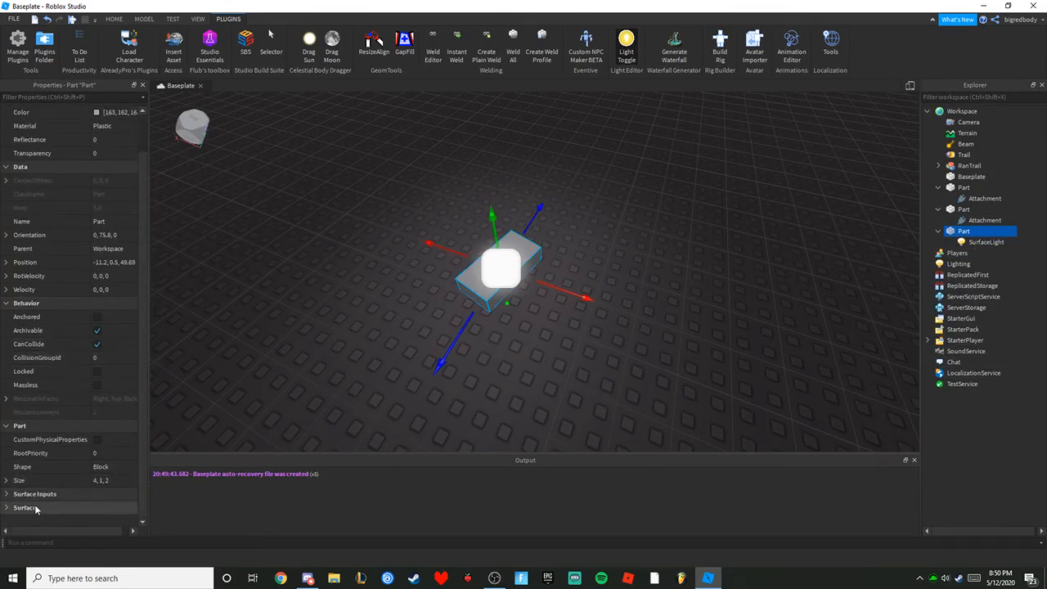
pyautogui.scroll(-2, 63, 498)
pyautogui.click(28, 439)
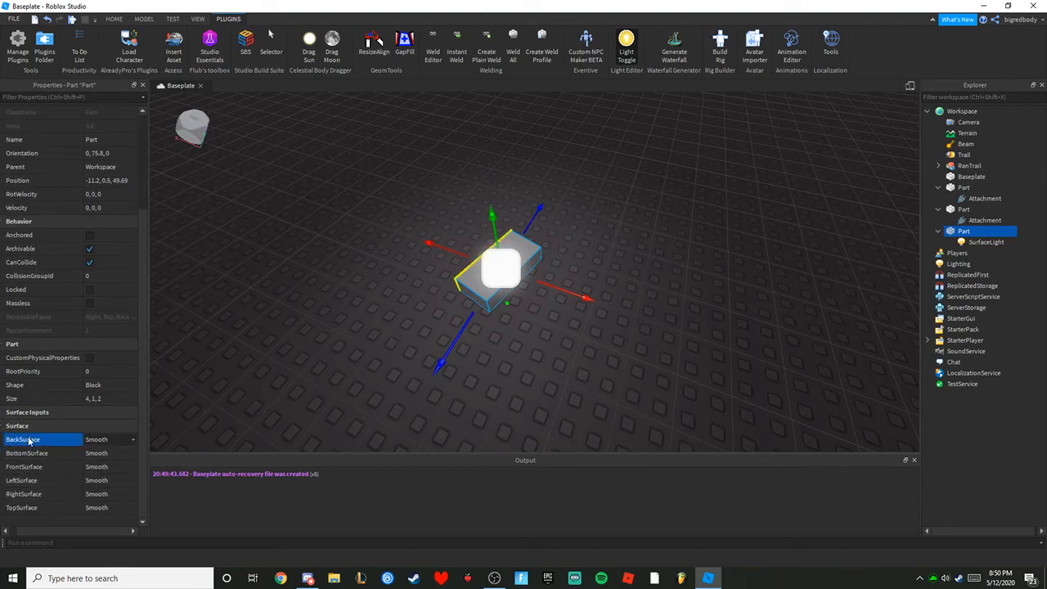
pyautogui.moveTo(584, 386); pyautogui.dragTo(584, 381, button='right')
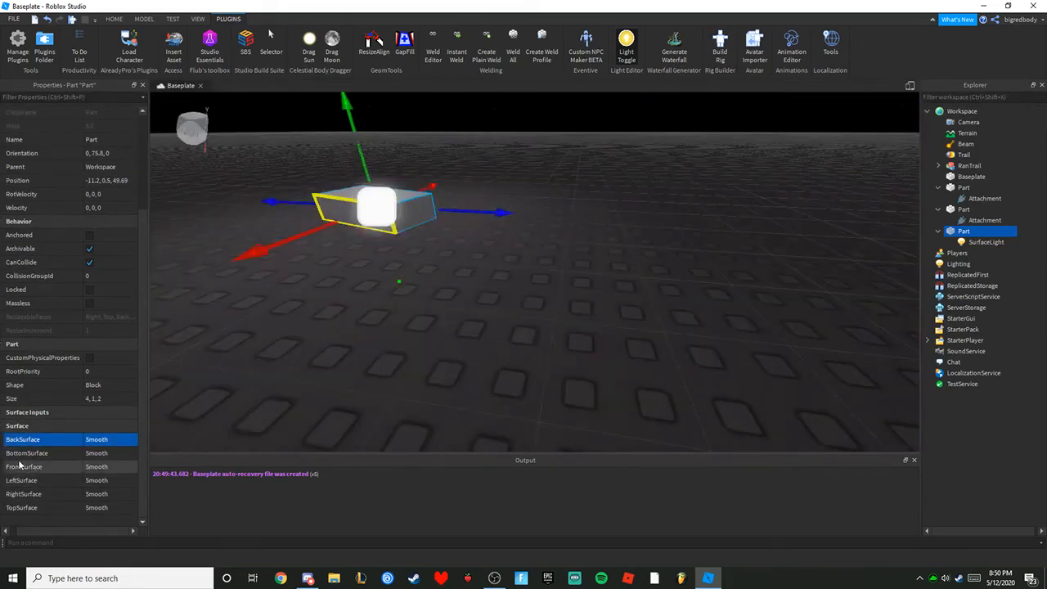
pyautogui.click(25, 454)
pyautogui.click(18, 467)
pyautogui.click(21, 481)
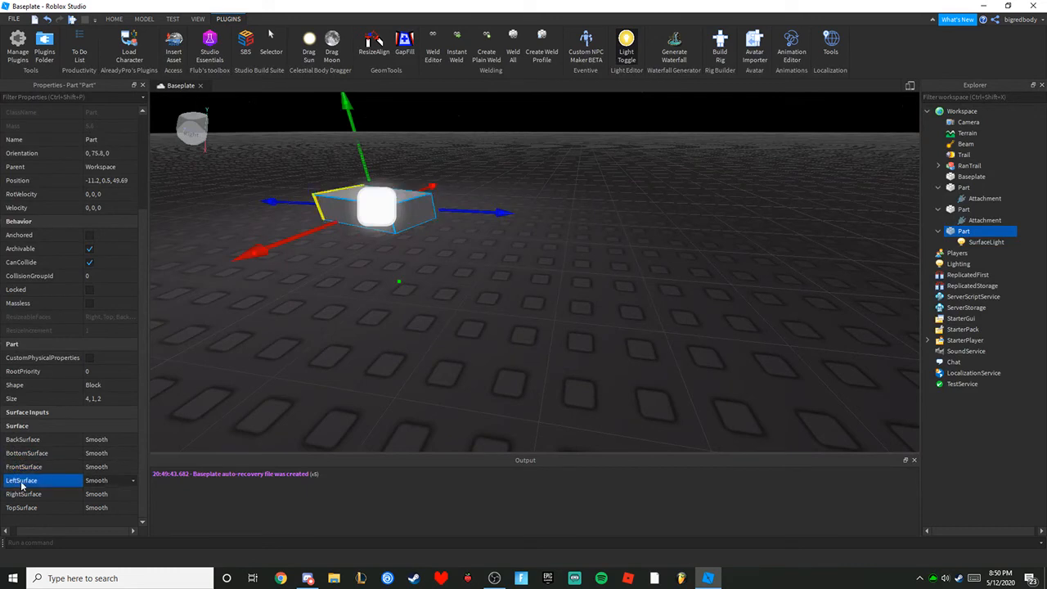
pyautogui.click(26, 495)
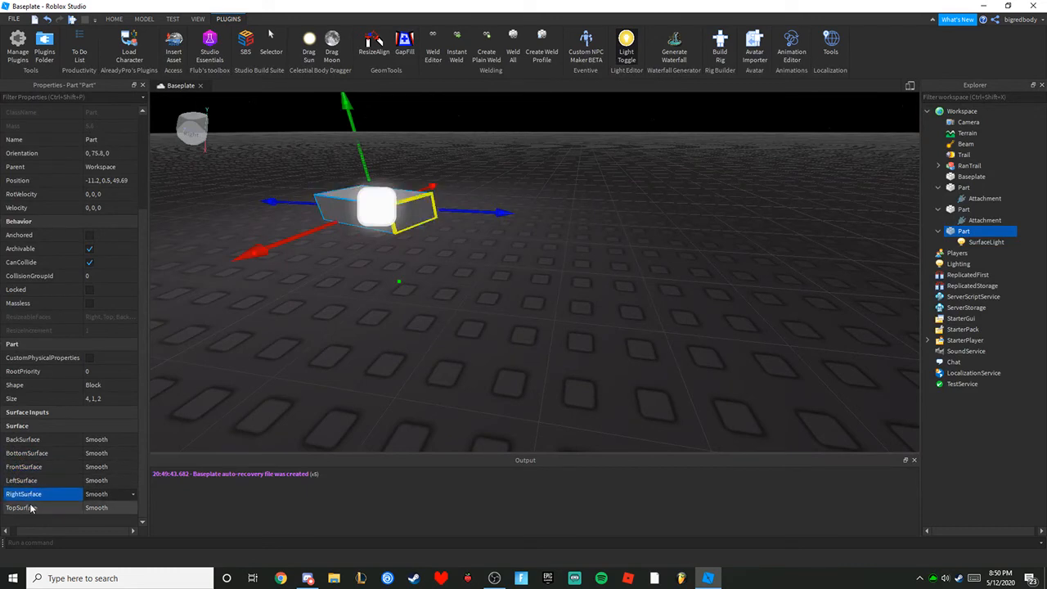
pyautogui.click(31, 508)
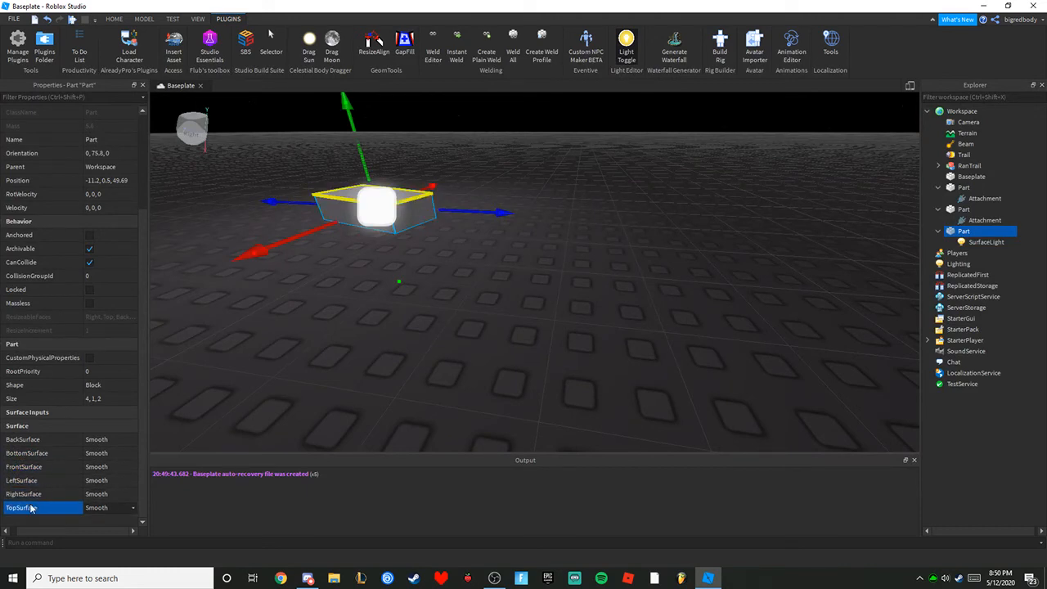
# Reselect the SurfaceLight and set its Color to blue (0, 34, 255).
pyautogui.click(492, 351)
pyautogui.moveTo(503, 335); pyautogui.dragTo(503, 334, button='right')
pyautogui.click(985, 245)
pyautogui.moveTo(707, 276); pyautogui.dragTo(696, 292, button='right')
pyautogui.moveTo(435, 367); pyautogui.dragTo(435, 368, button='right')
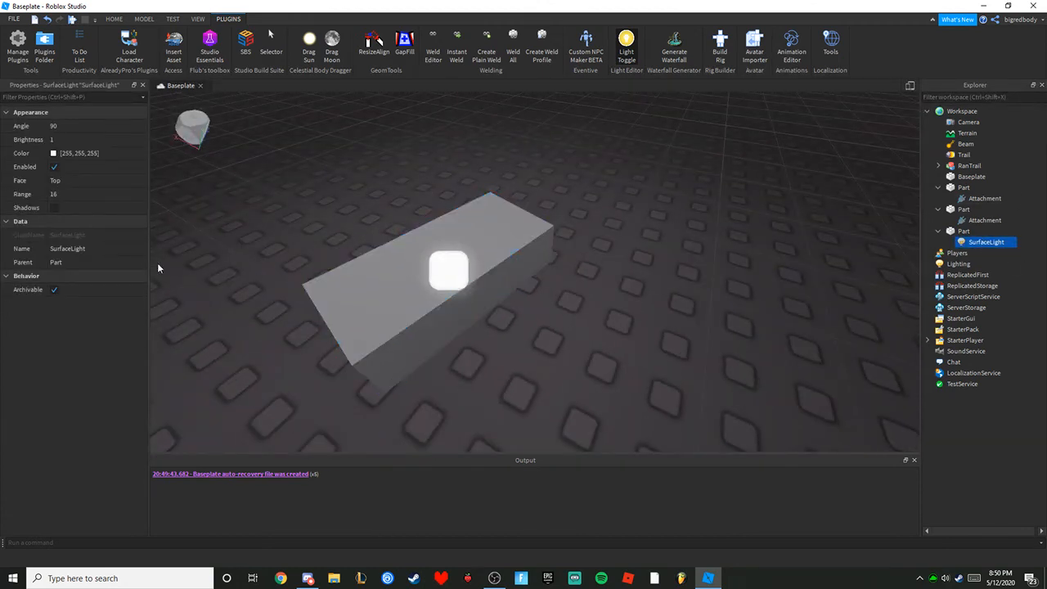
pyautogui.click(65, 207)
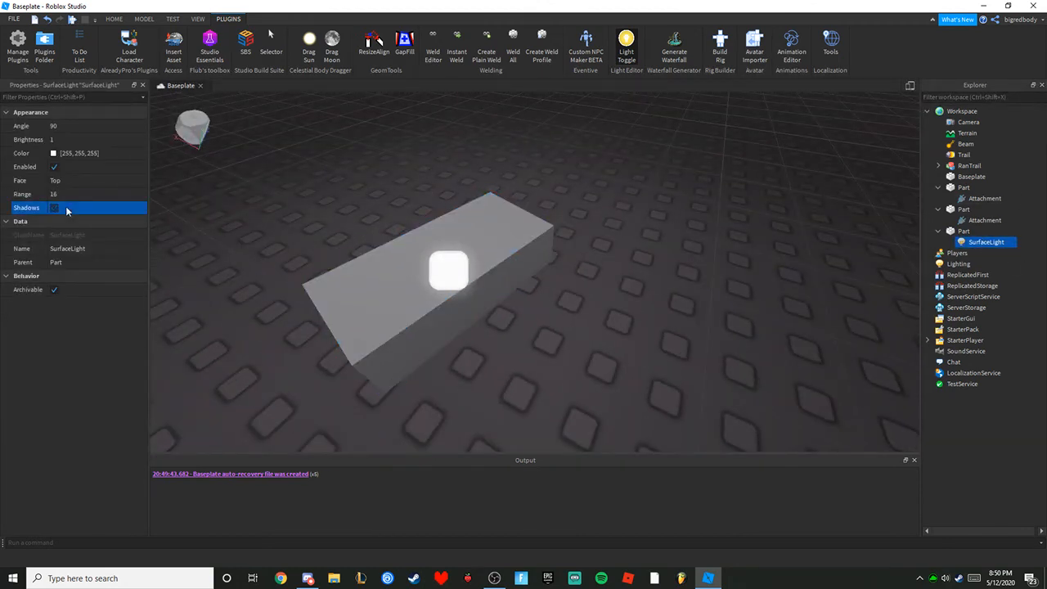
pyautogui.click(79, 153)
pyautogui.click(54, 153)
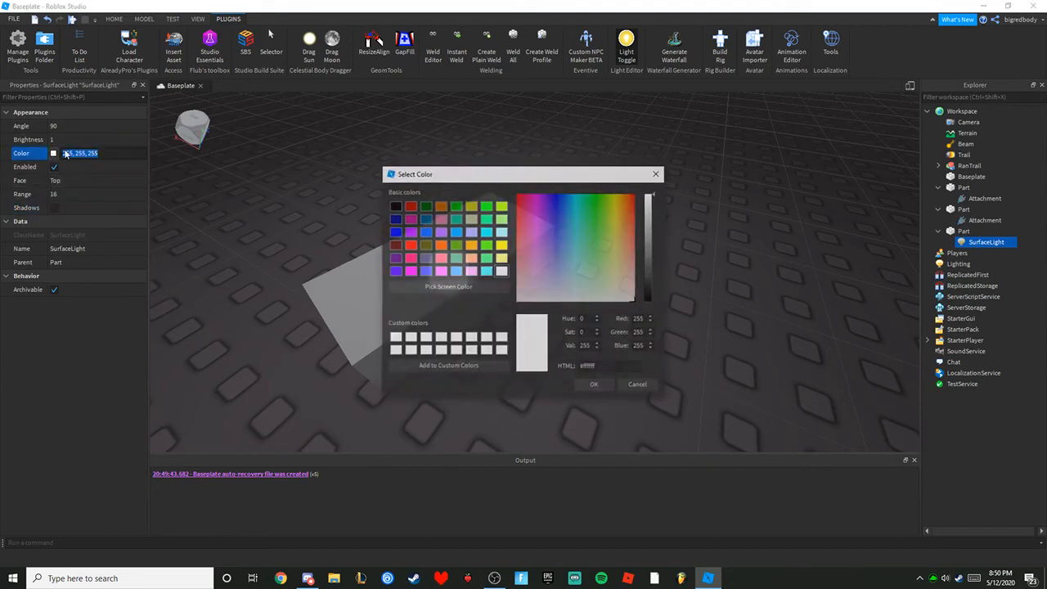
pyautogui.moveTo(606, 229); pyautogui.dragTo(560, 182)
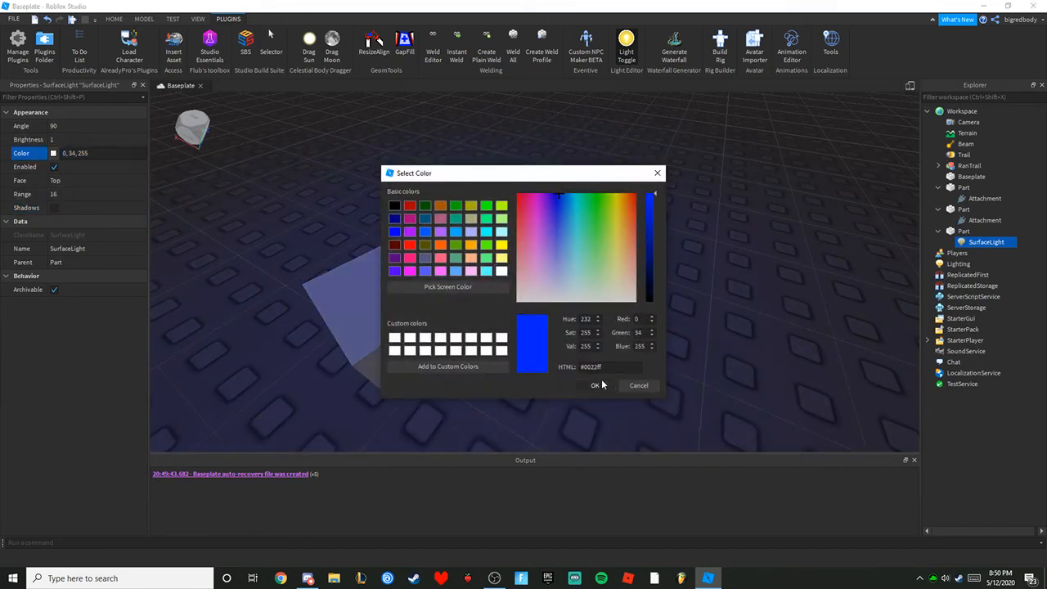
pyautogui.click(595, 385)
# Examine the blue light on the part and the surrounding baseplate, up close and zoomed out.
pyautogui.click(439, 341)
pyautogui.click(651, 164)
pyautogui.click(515, 254)
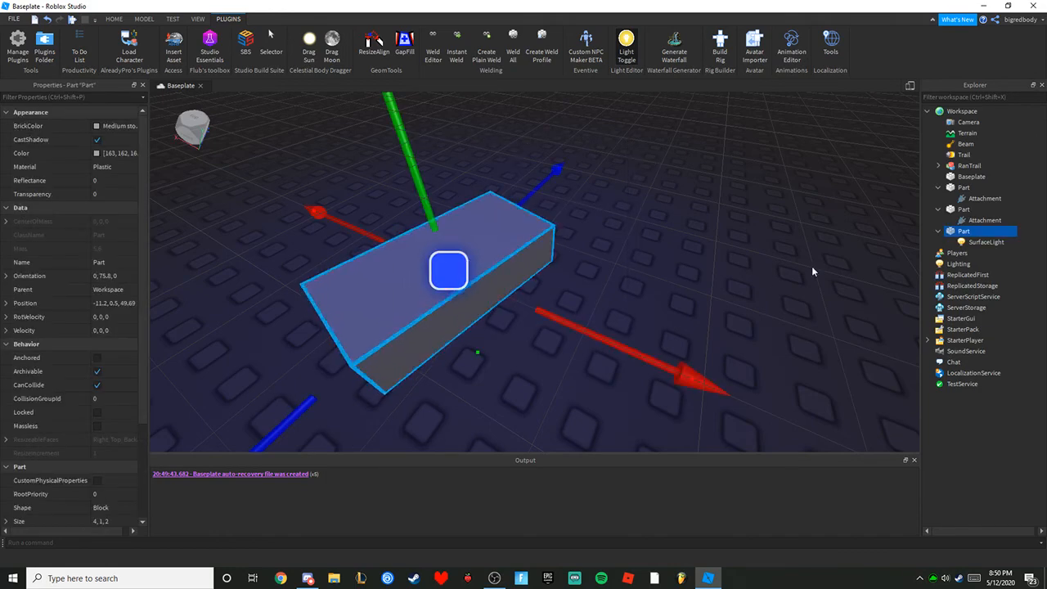
pyautogui.click(812, 268)
pyautogui.scroll(-4, 819, 267)
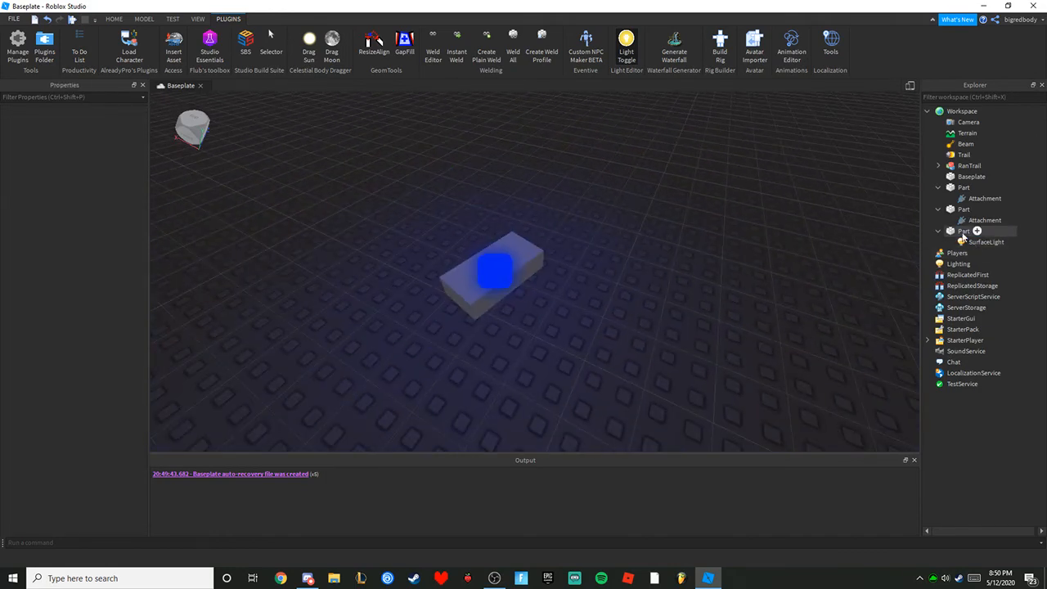
# Delete the part holding the SurfaceLight, the RanTrail model and the two parts with attachments from the workspace.
pyautogui.click(964, 234)
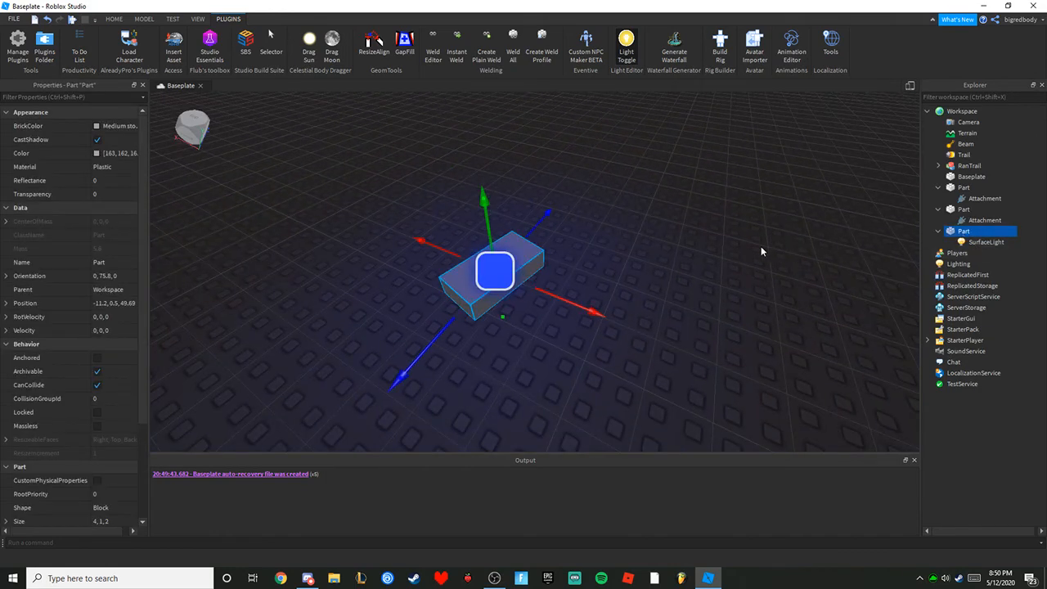
pyautogui.moveTo(761, 250); pyautogui.dragTo(741, 247, button='right')
pyautogui.click(740, 247)
pyautogui.scroll(-6, 741, 247)
pyautogui.moveTo(805, 273); pyautogui.dragTo(389, 398)
pyautogui.rightClick(585, 308)
pyautogui.click(603, 311)
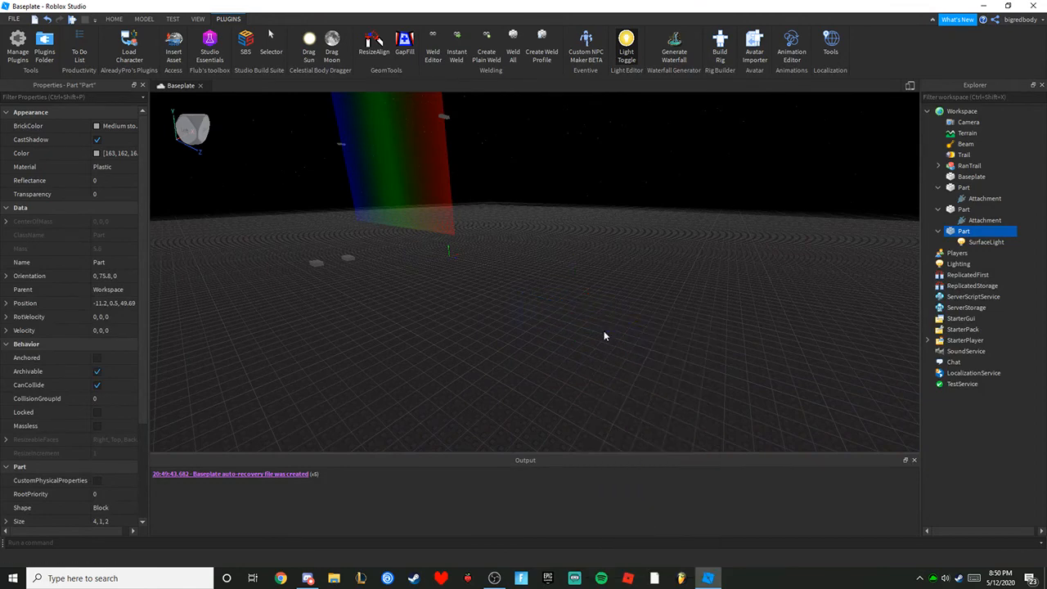
pyautogui.moveTo(550, 369); pyautogui.dragTo(544, 369, button='right')
pyautogui.moveTo(597, 401); pyautogui.dragTo(376, 178)
pyautogui.rightClick(481, 232)
pyautogui.click(485, 232)
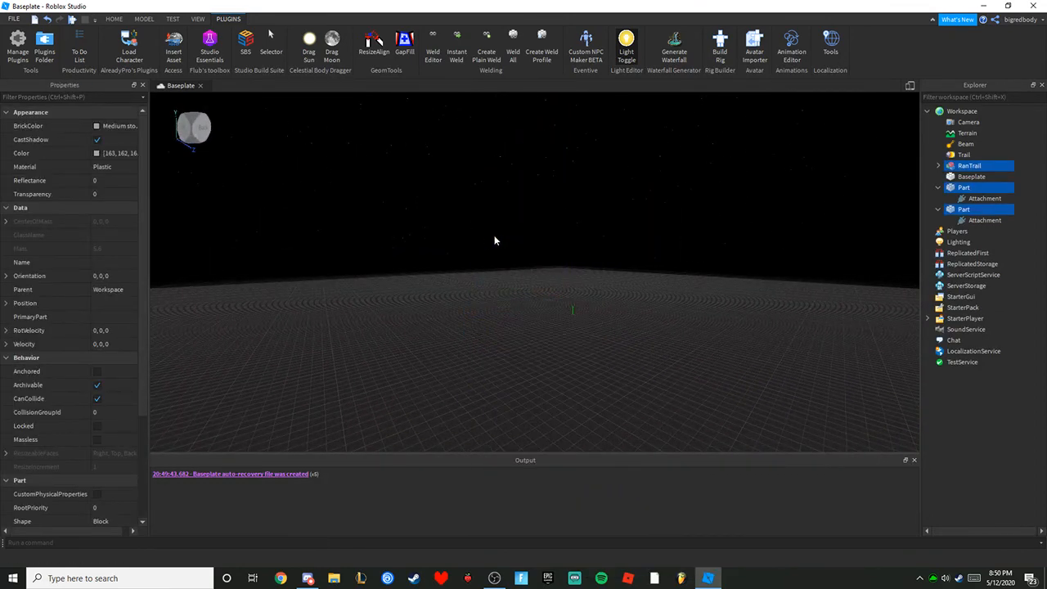
# Review the list of available effects, from Explosion to ParticleEmitter, without inserting one.
pyautogui.click(111, 18)
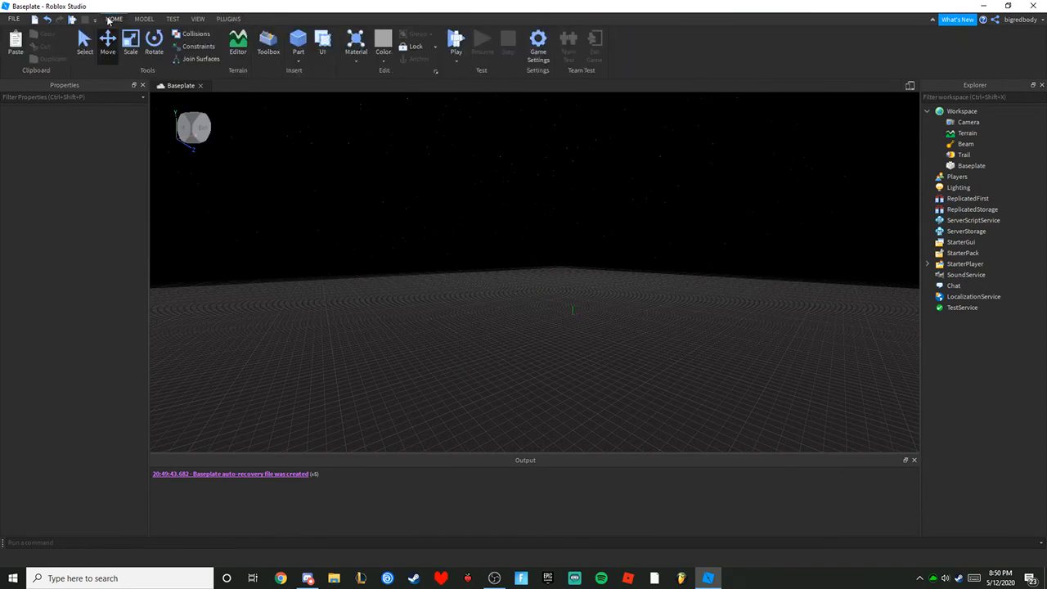
pyautogui.click(148, 20)
pyautogui.click(688, 62)
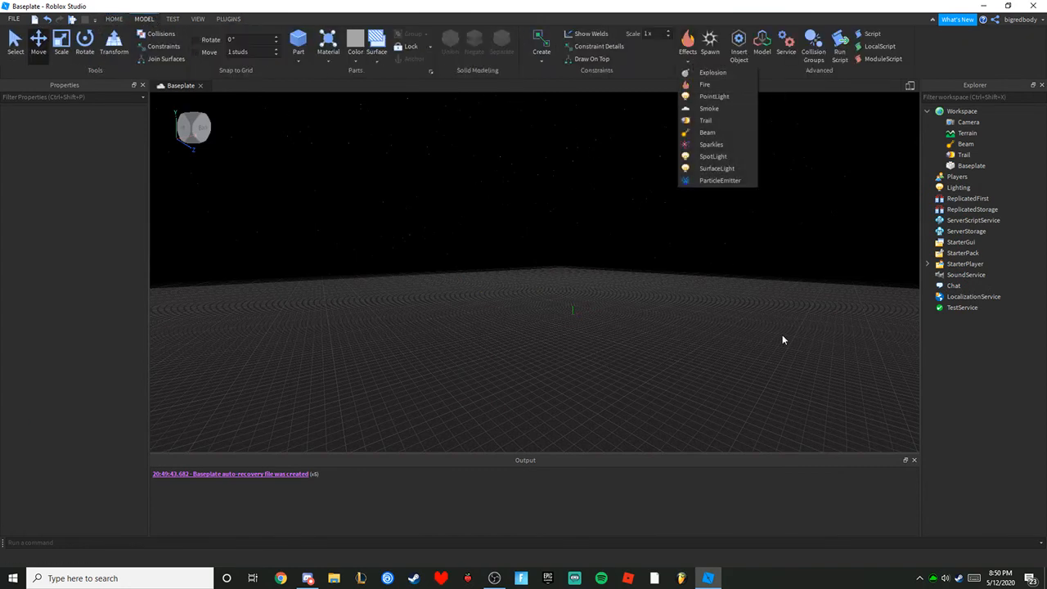
pyautogui.click(761, 326)
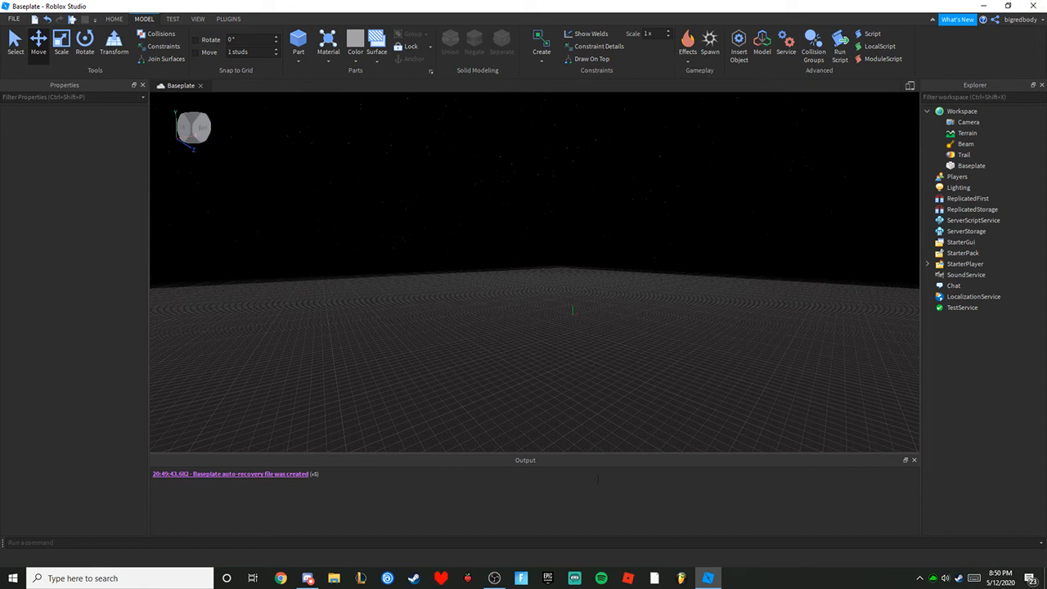
pyautogui.moveTo(502, 578)
pyautogui.click(193, 127)
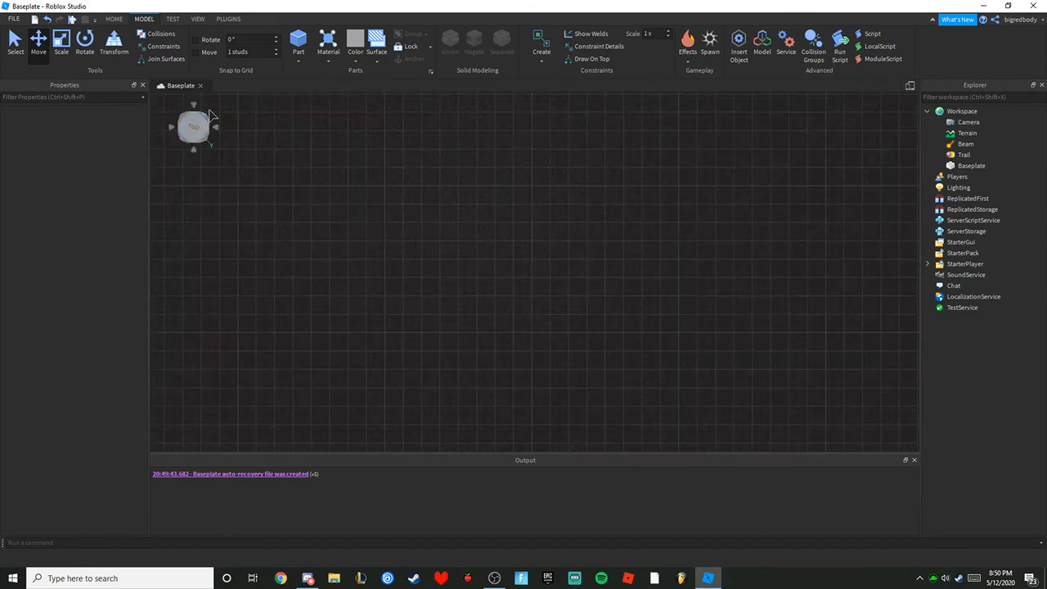
pyautogui.click(199, 113)
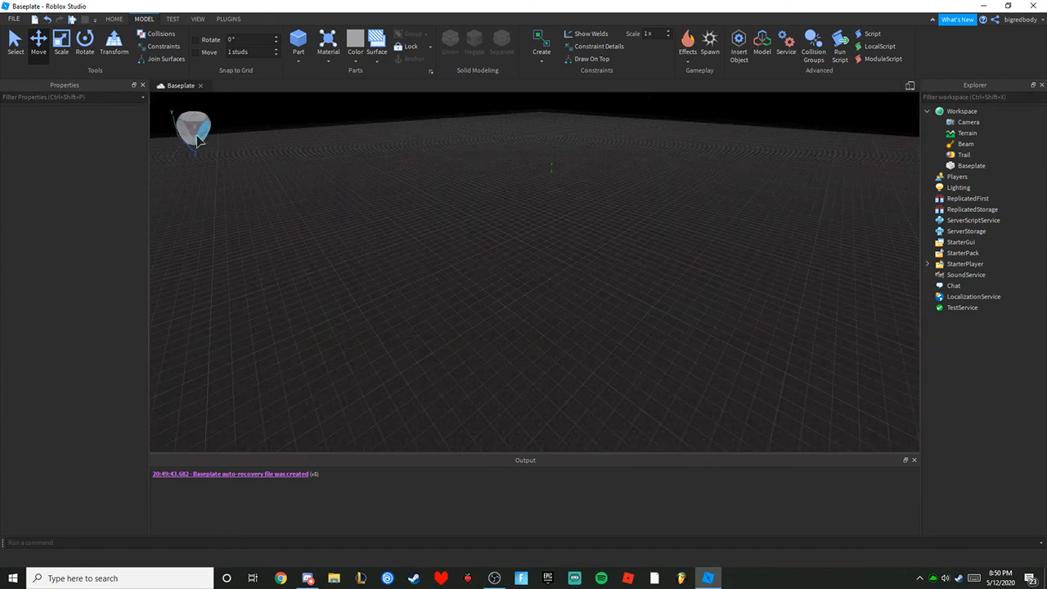
pyautogui.click(200, 137)
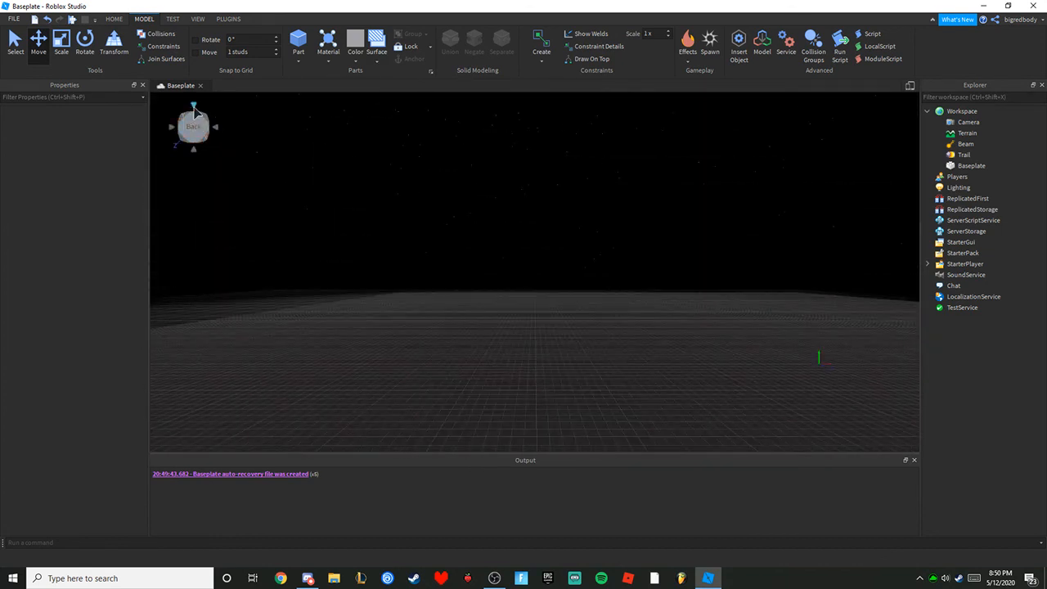
pyautogui.click(195, 113)
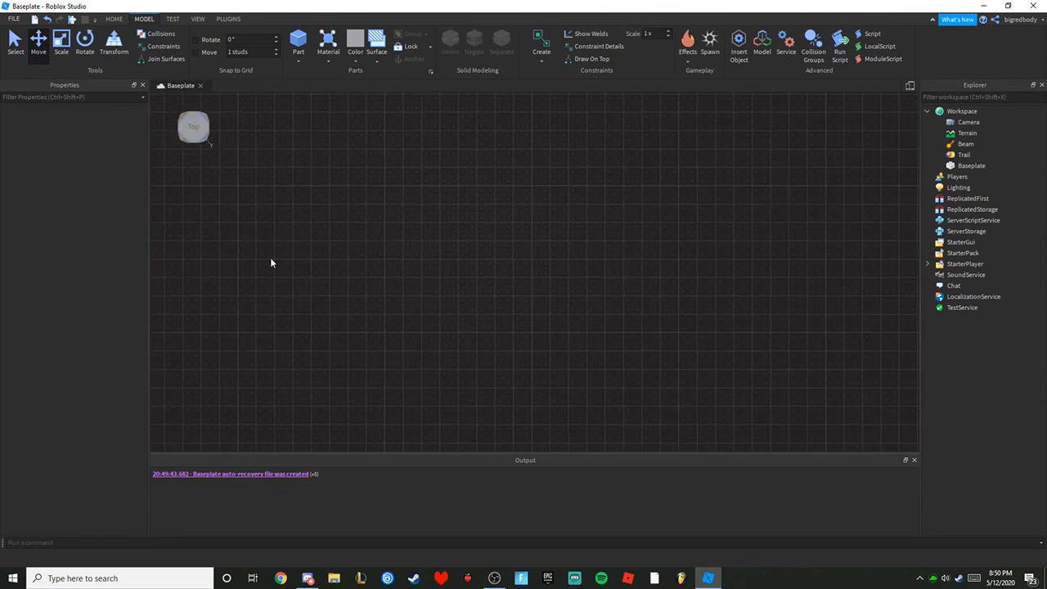
pyautogui.click(209, 119)
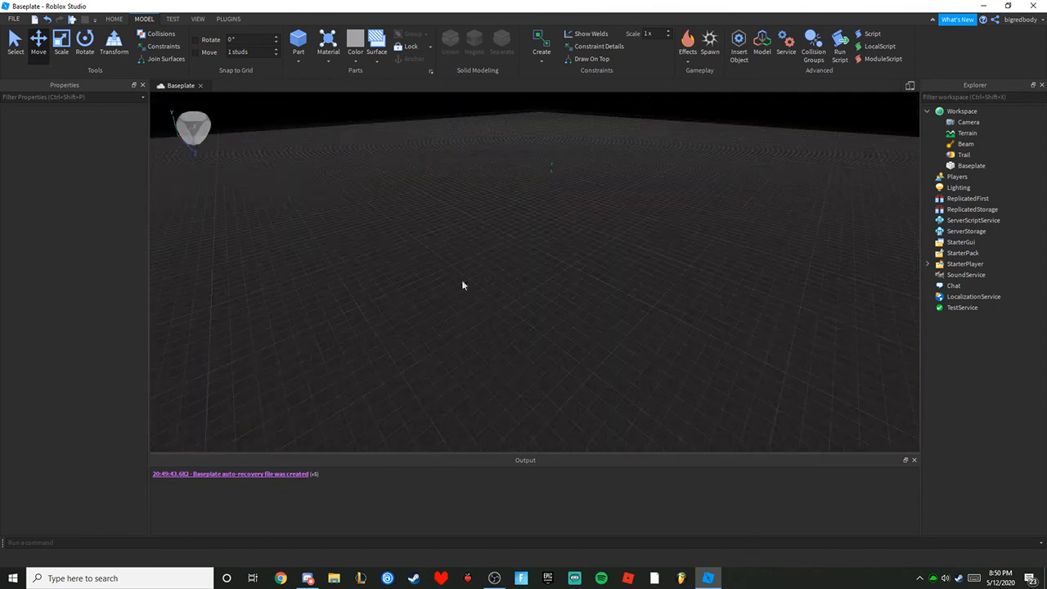
pyautogui.click(198, 129)
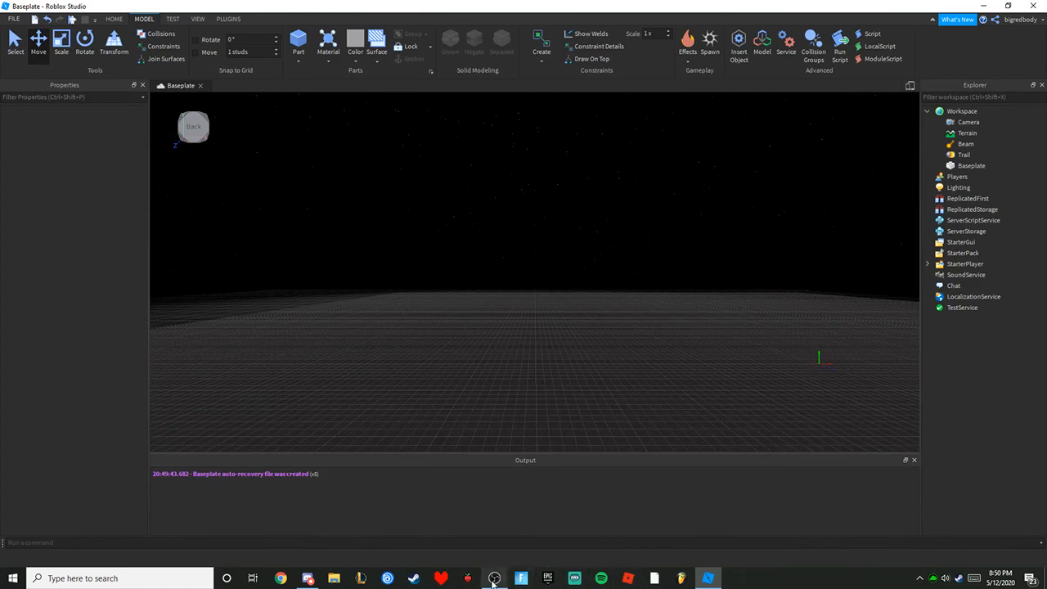